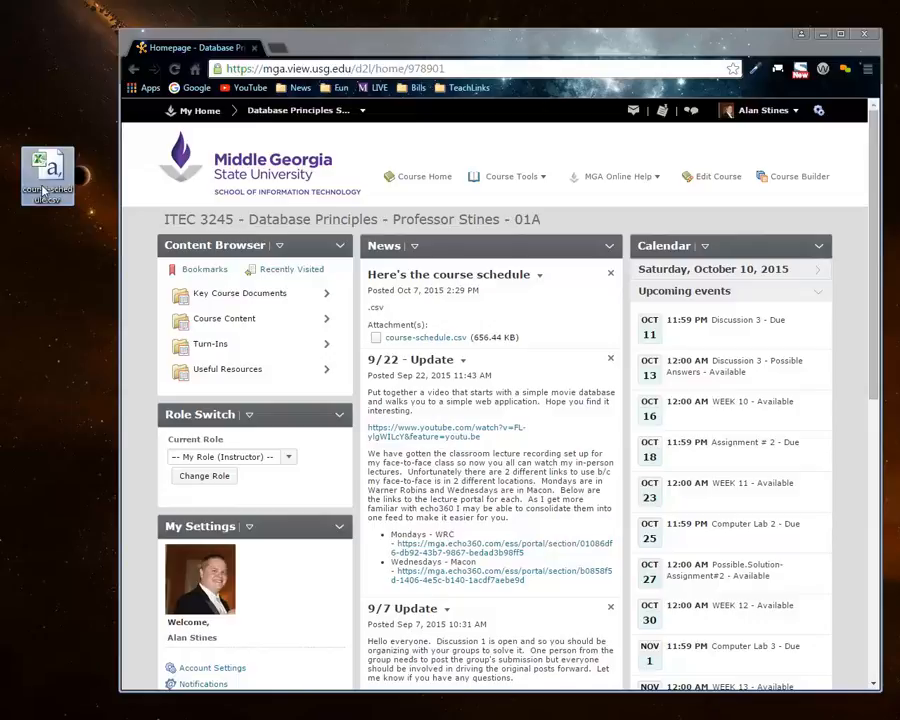
Step: Reposition the course-schedule.csv icon near the top of the desktop
drag(42, 180, 50, 125)
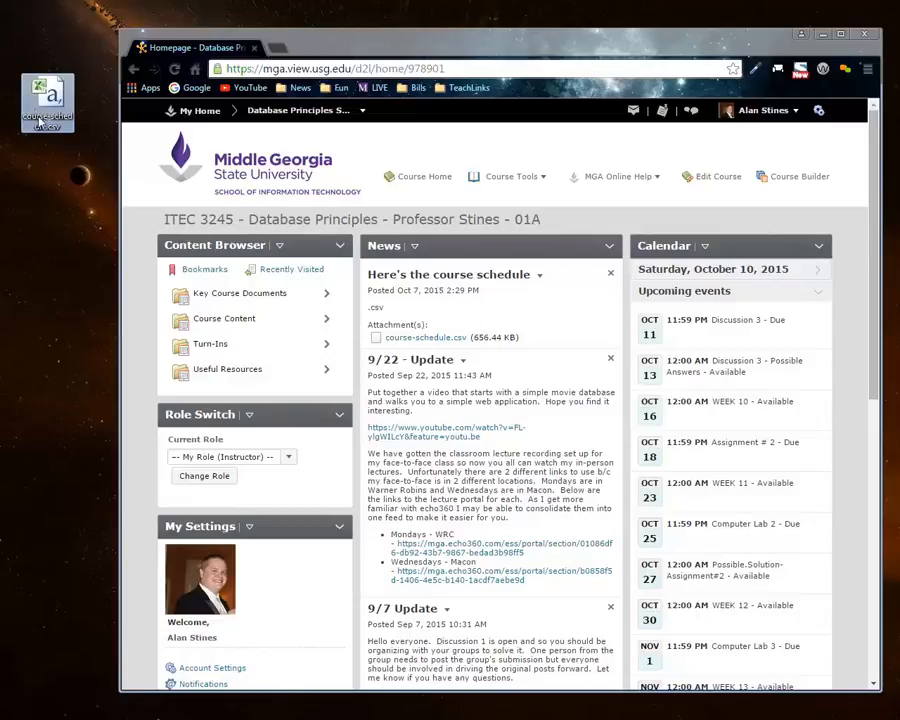
click(14, 120)
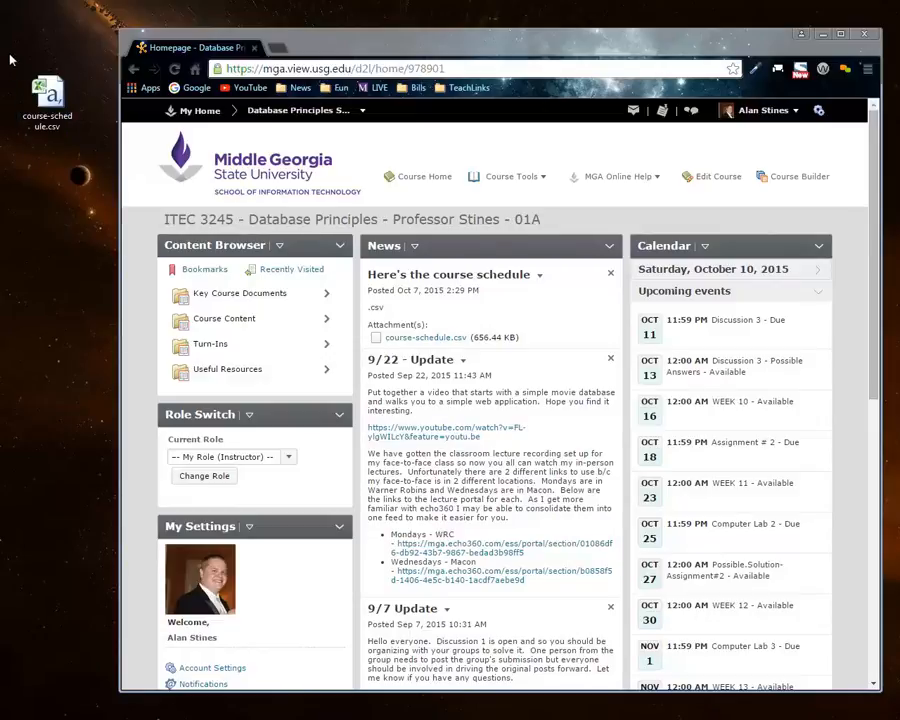
mouse_move(9, 53)
mouse_down()
mouse_move(54, 94)
mouse_move(89, 153)
mouse_up()
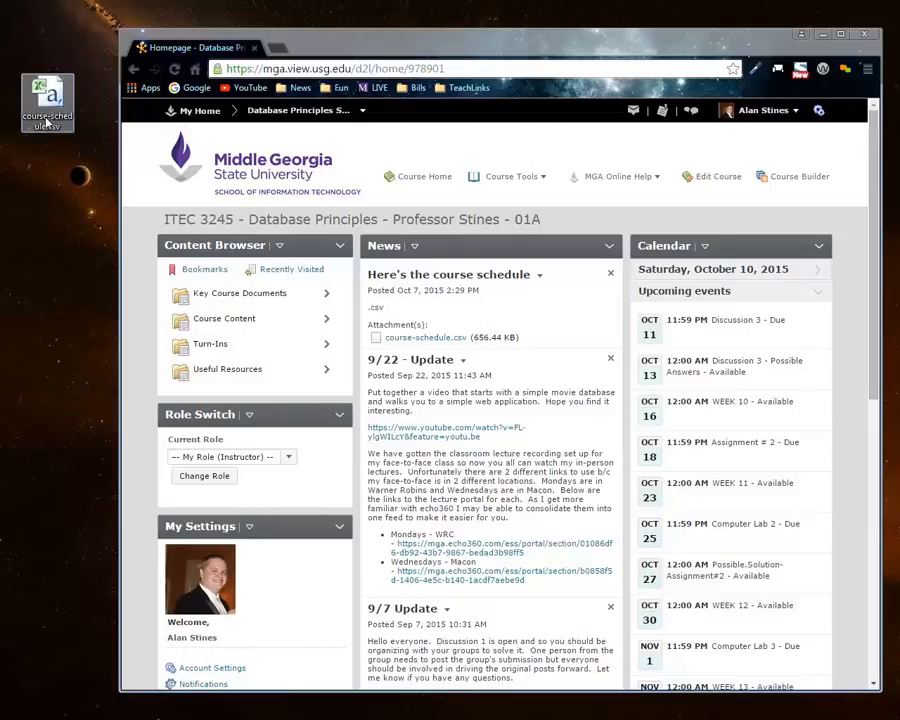
click(48, 158)
mouse_move(45, 133)
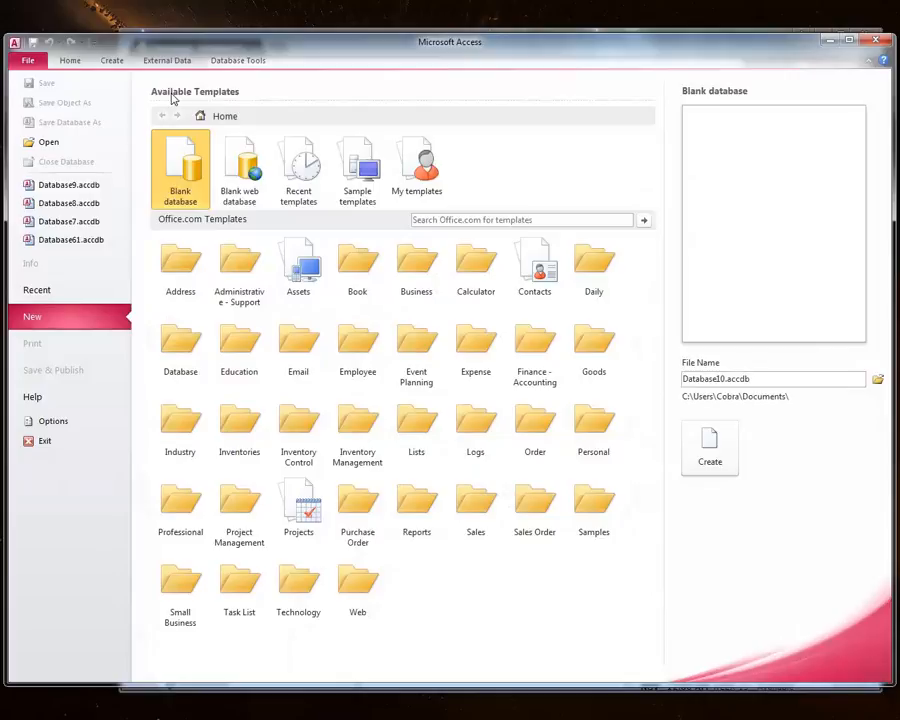
mouse_move(255, 40)
mouse_down()
mouse_move(275, 33)
mouse_move(260, 33)
mouse_up()
double_click(260, 31)
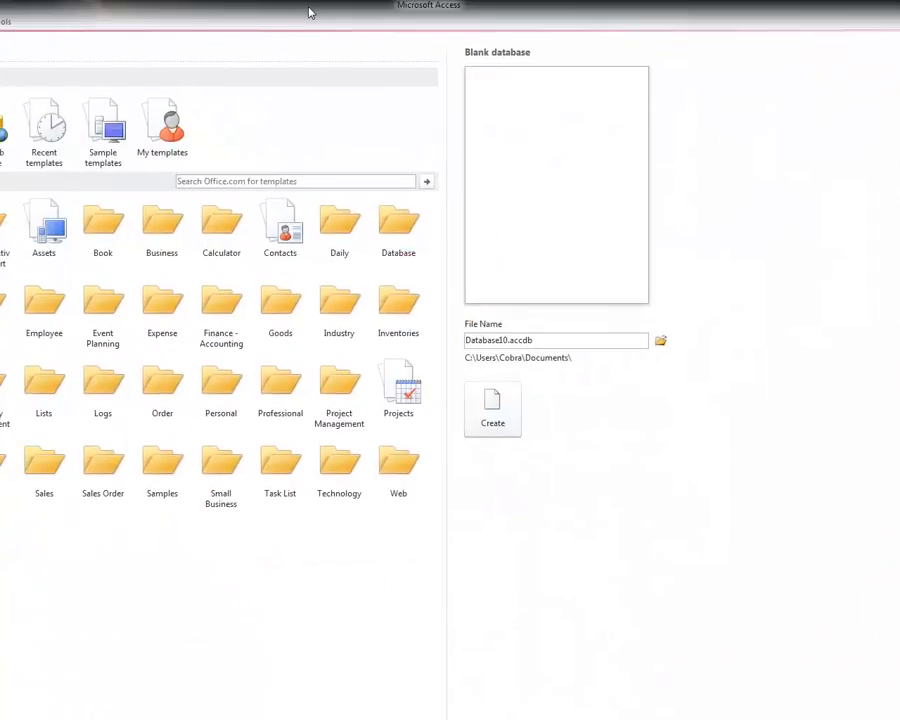
double_click(309, 9)
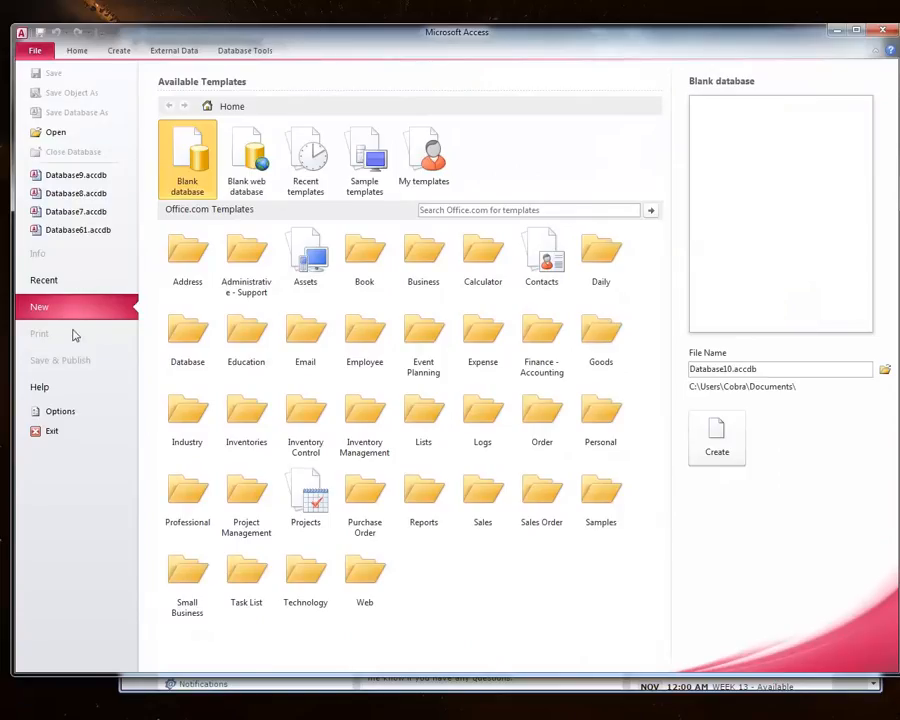
Step: Create a new blank database and close its default empty table
double_click(182, 160)
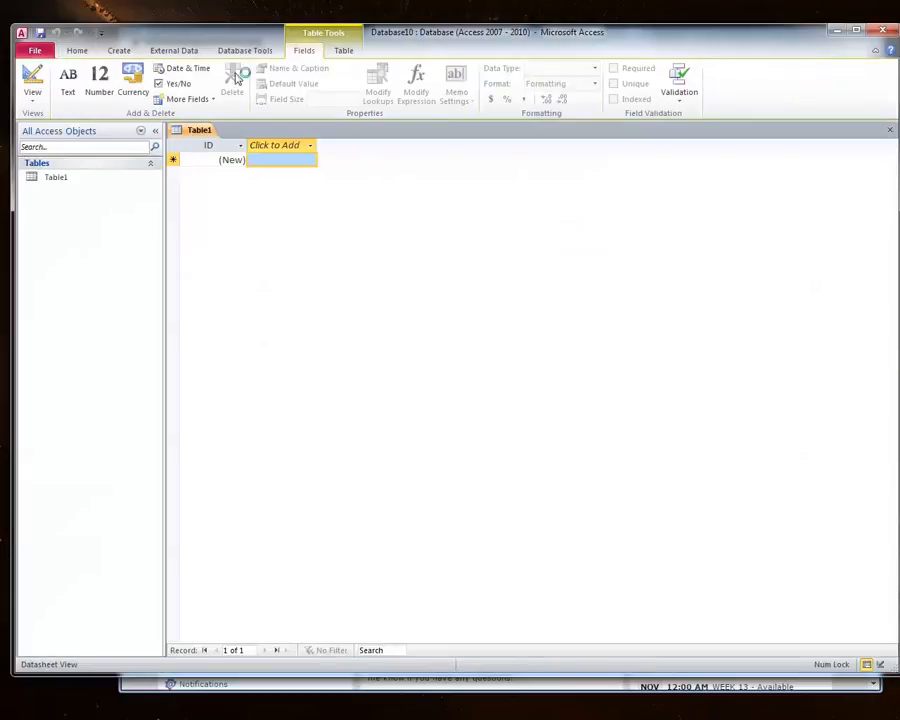
drag(234, 34, 300, 41)
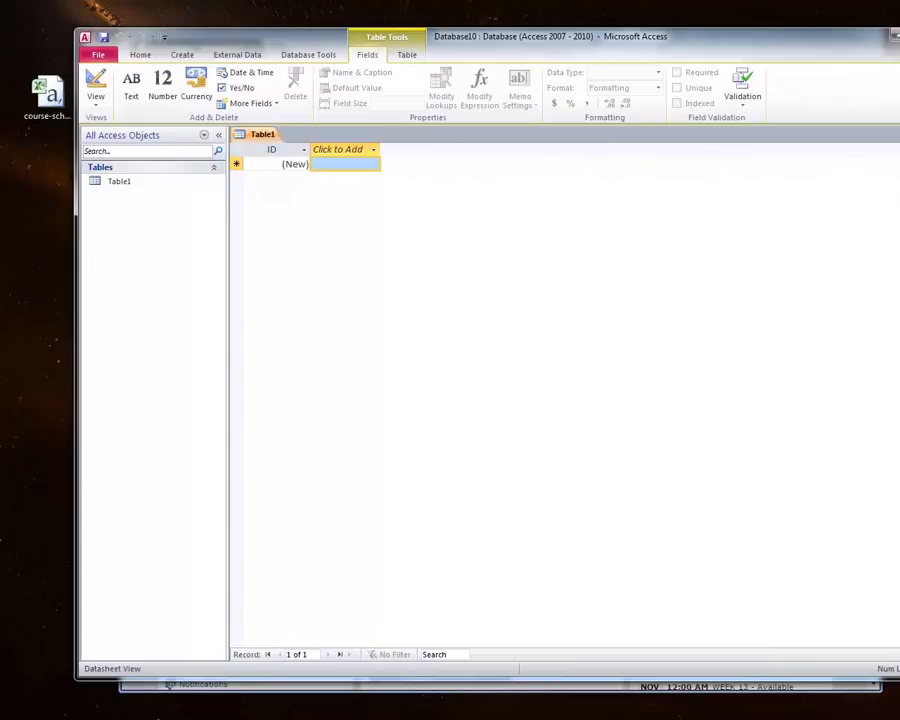
click(899, 134)
drag(899, 137, 874, 137)
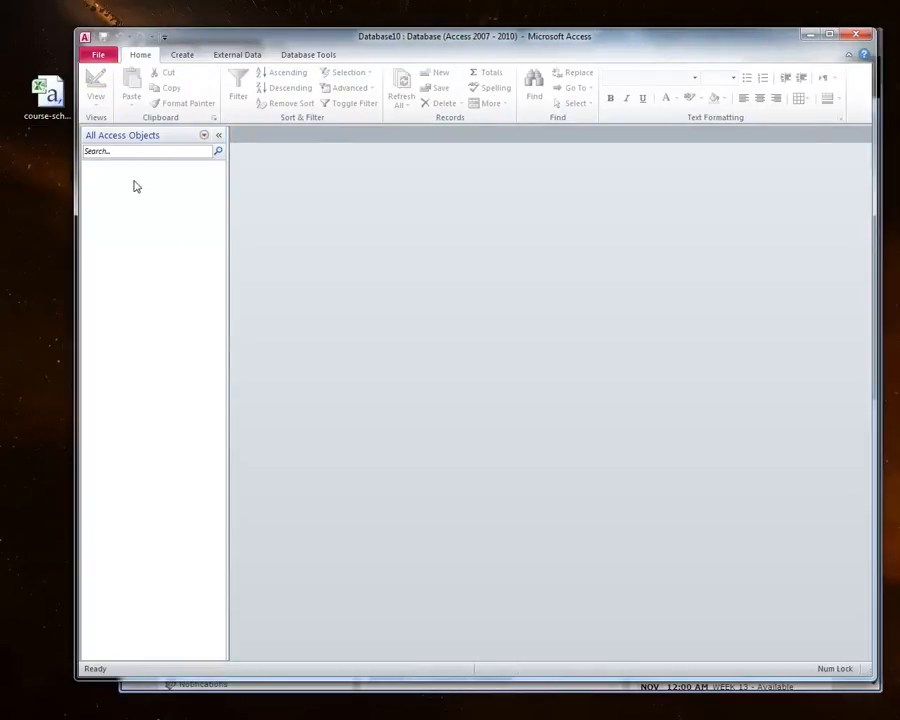
Step: Start importing course-schedule.csv from the Desktop as a text file into a new table
click(240, 55)
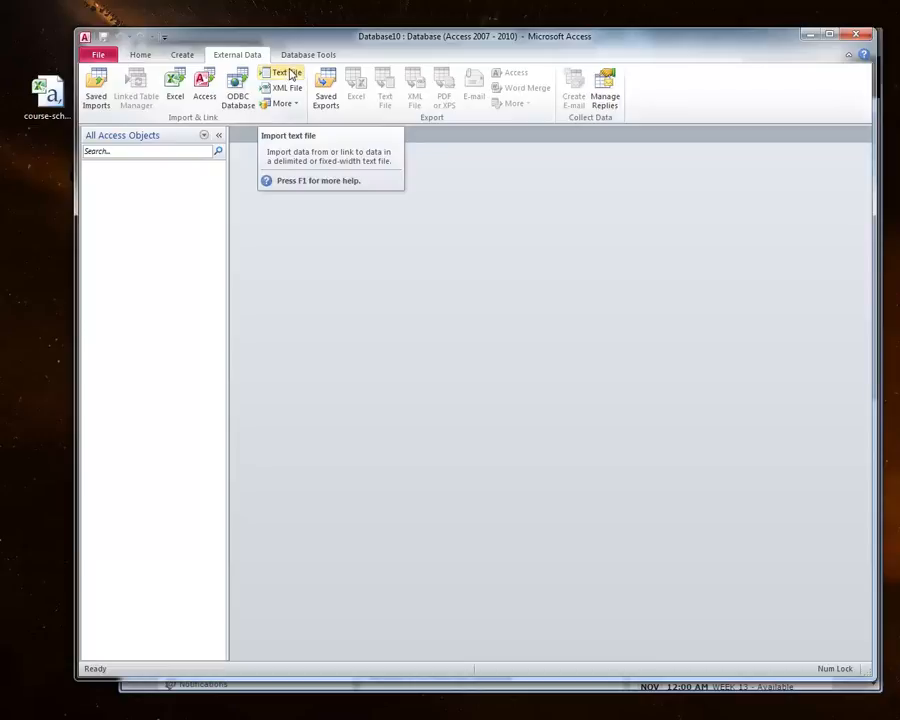
click(285, 73)
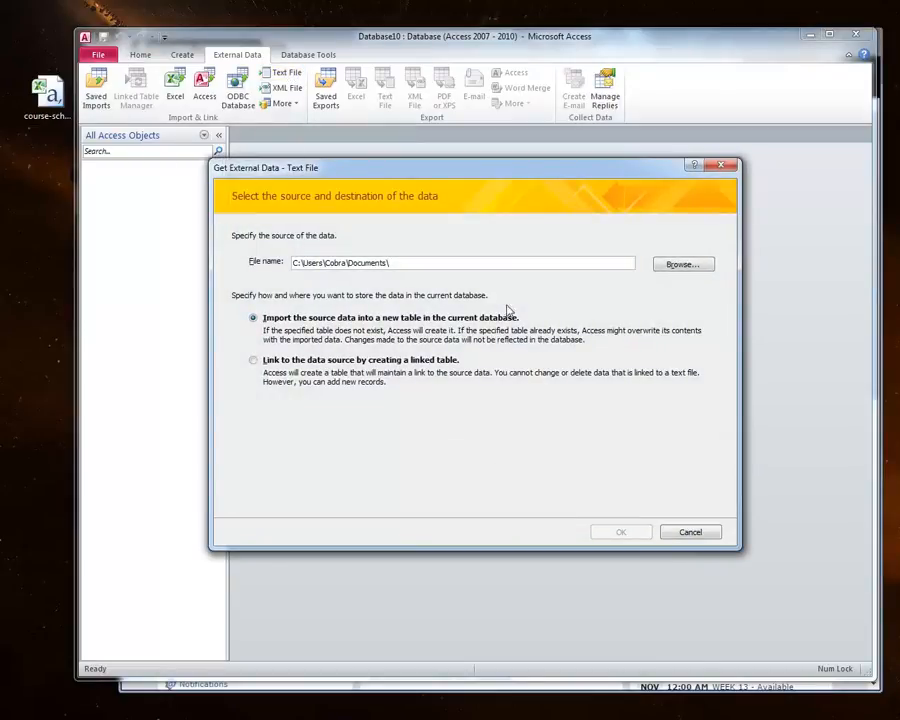
click(683, 265)
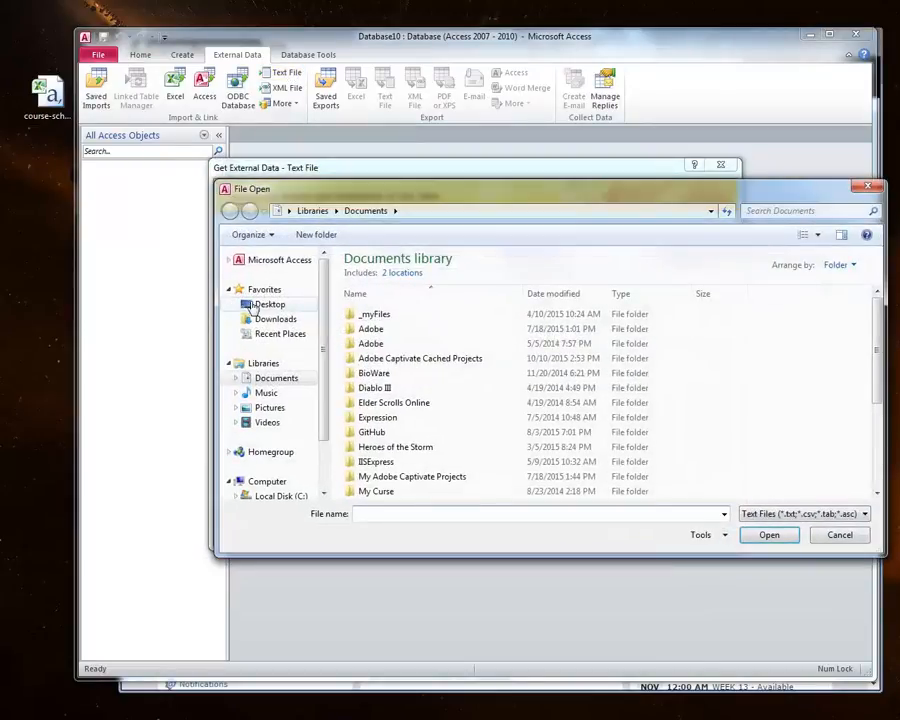
click(267, 304)
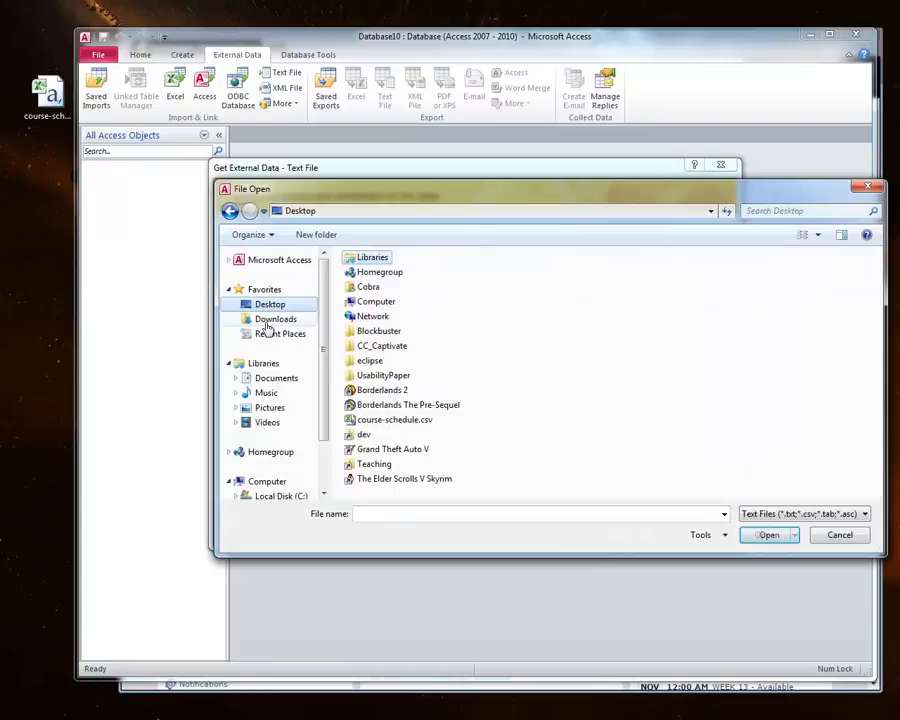
click(408, 420)
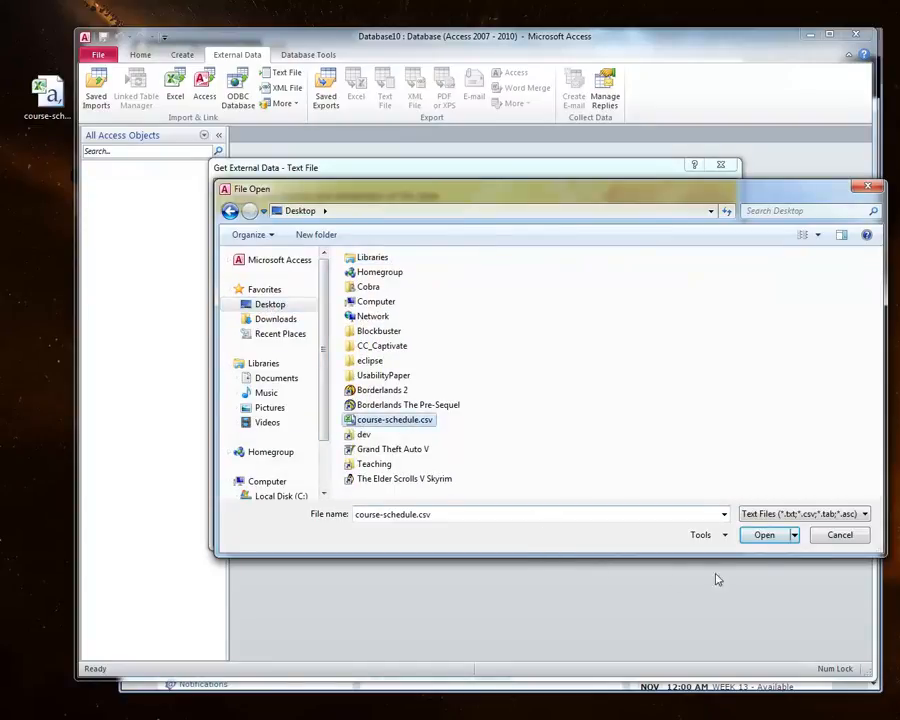
click(764, 537)
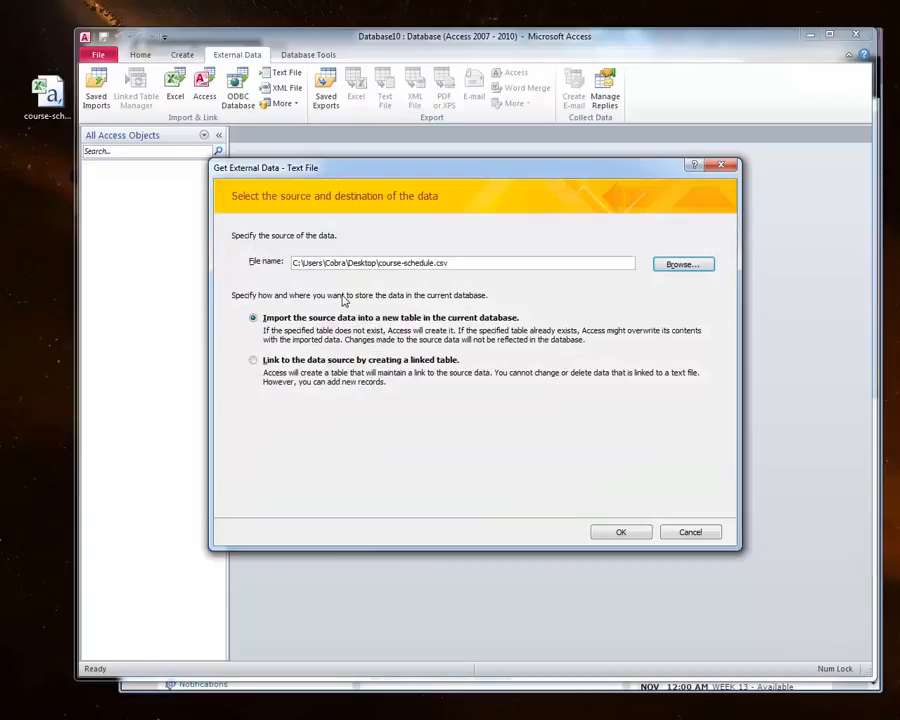
click(621, 532)
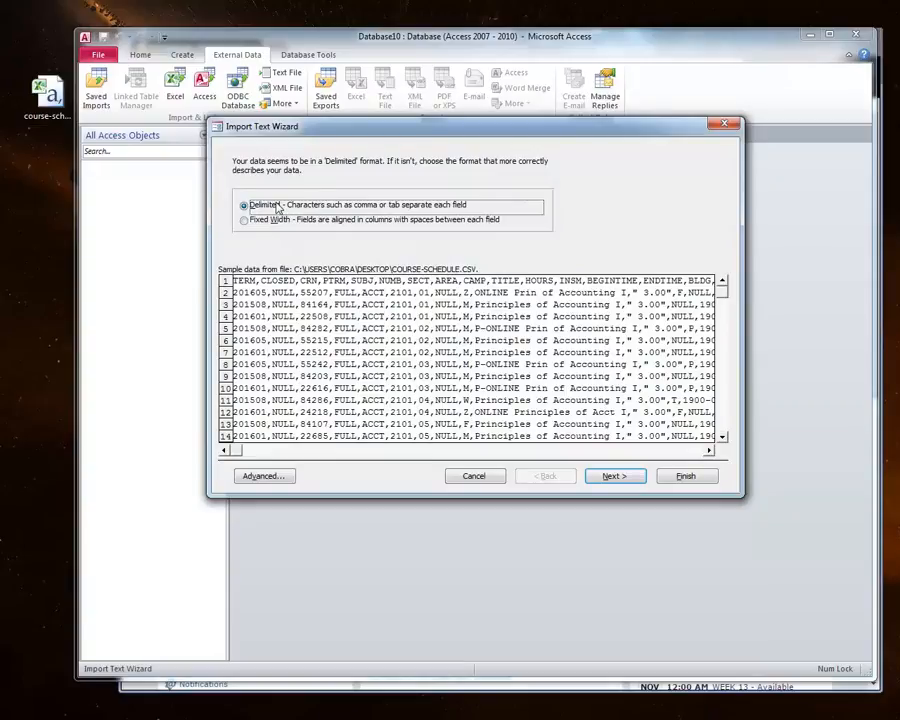
Step: Try marking the first row as field names in the delimited import, then cancel the wizard
click(619, 478)
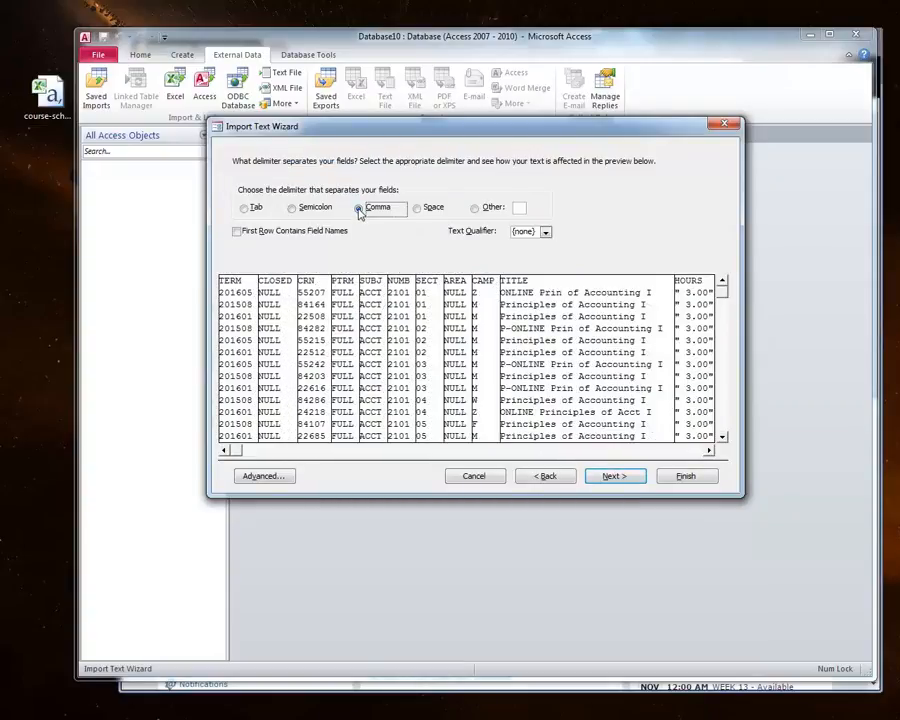
click(257, 233)
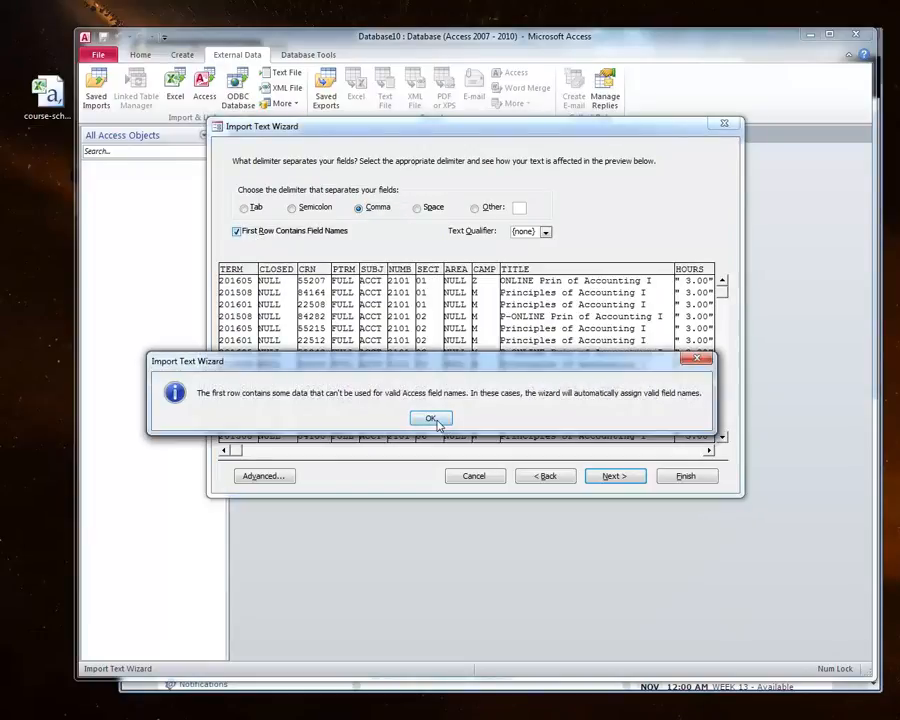
click(432, 419)
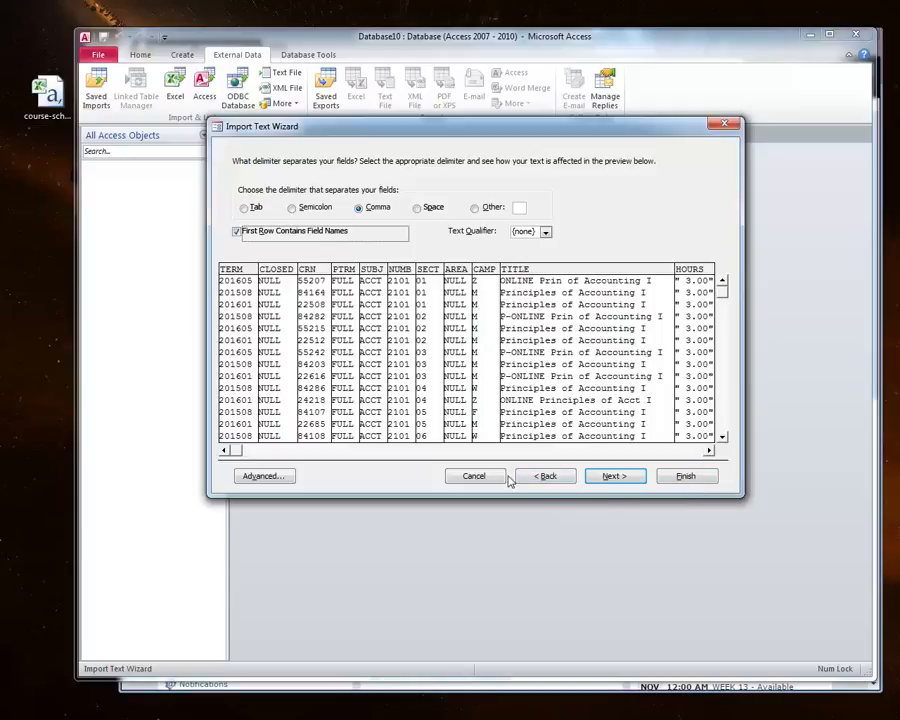
click(473, 476)
Step: Restart the text import, choosing course-schedule.csv from the Desktop to import into a new table
click(284, 72)
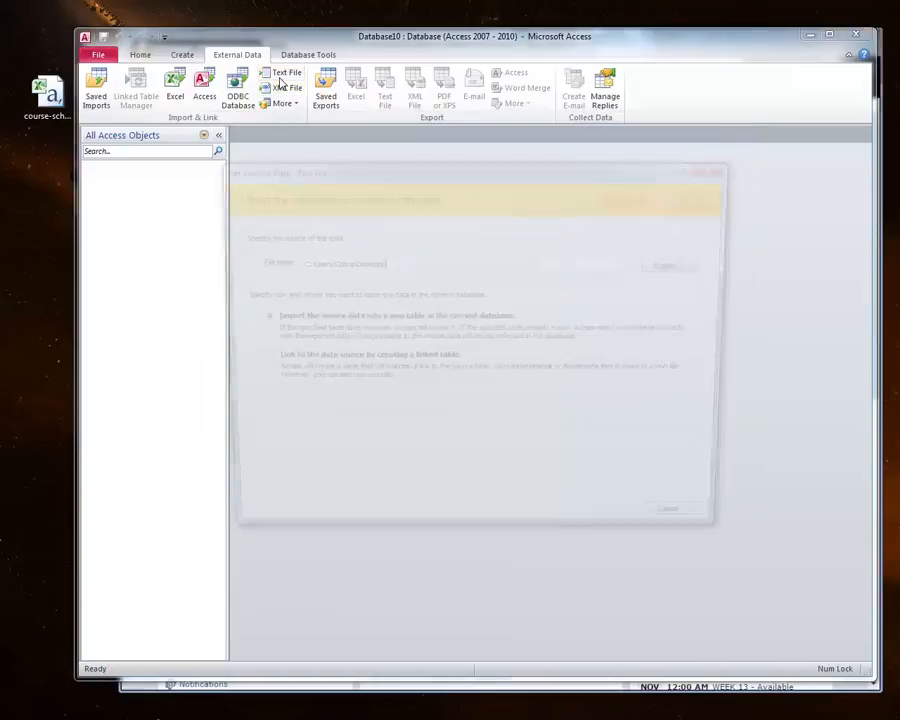
click(686, 266)
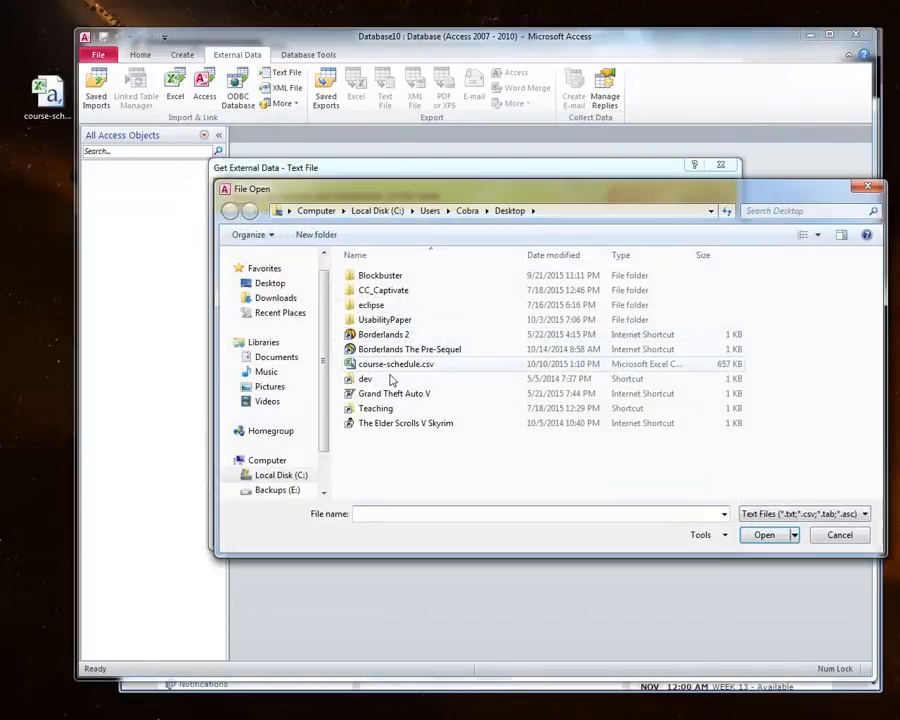
click(370, 364)
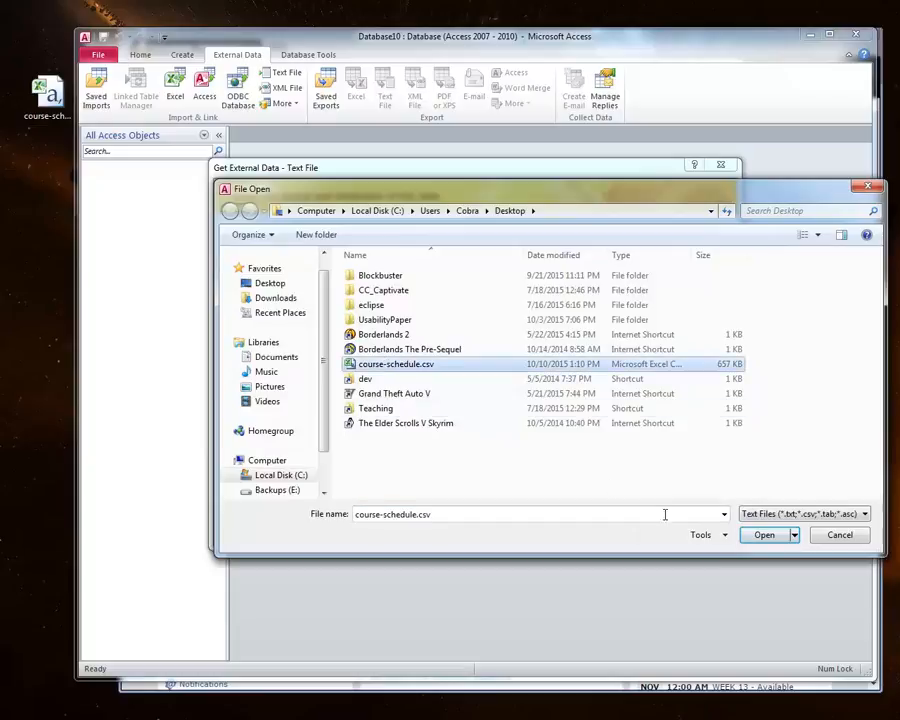
click(764, 534)
click(617, 533)
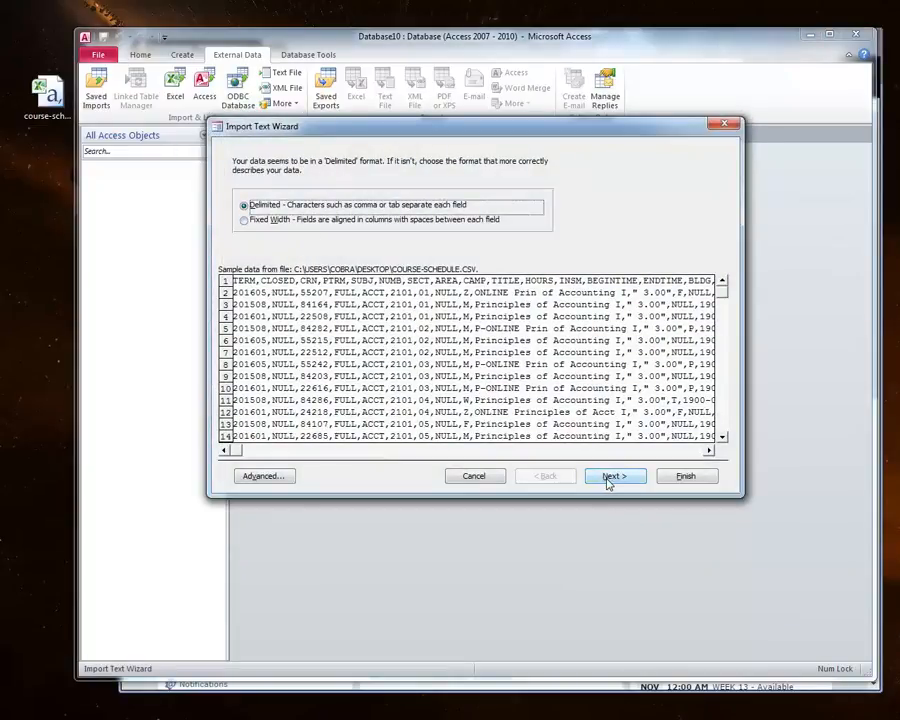
Step: Keep comma delimiting, set the text qualifier to a double quote and mark the first row as field names
click(608, 478)
click(545, 232)
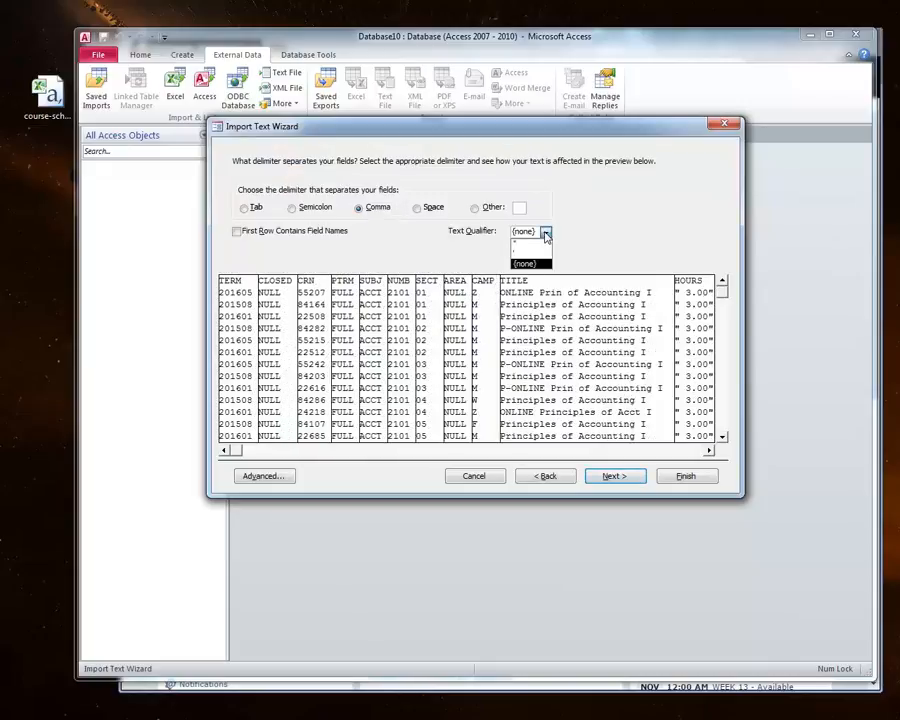
click(517, 244)
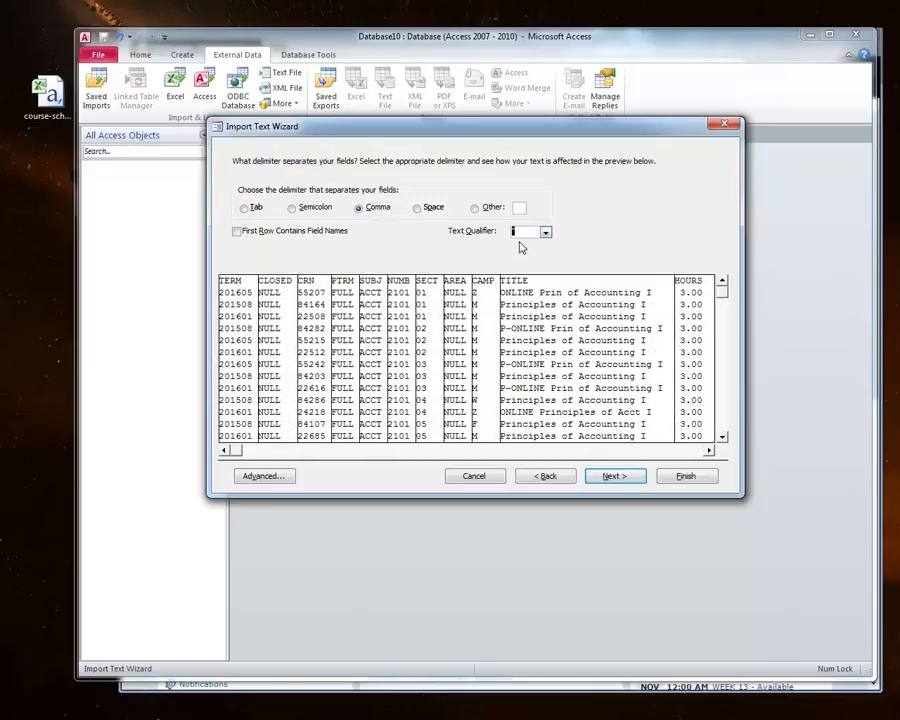
click(546, 233)
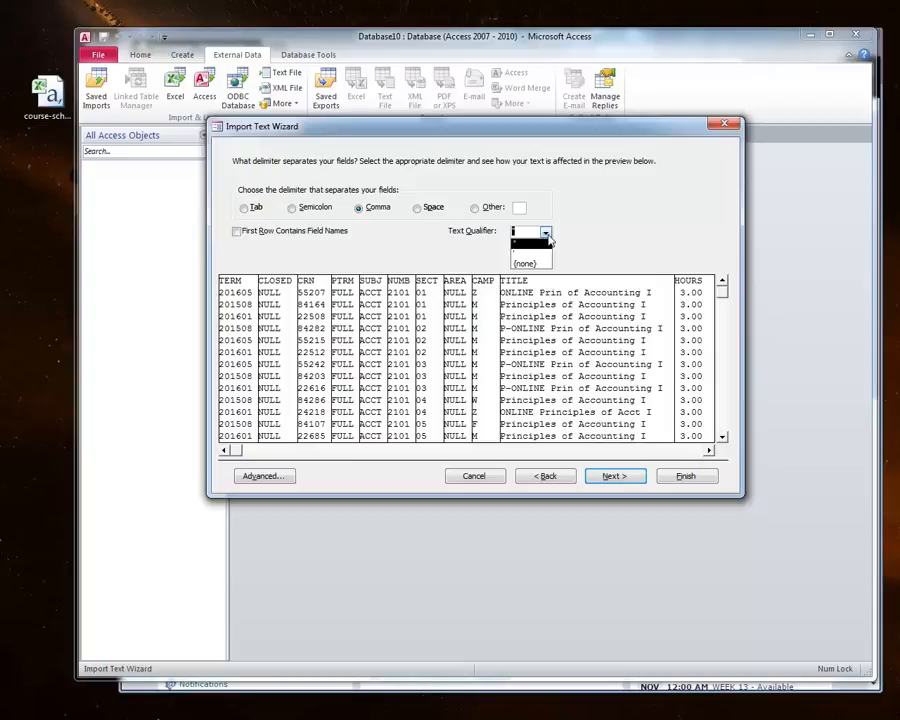
click(547, 234)
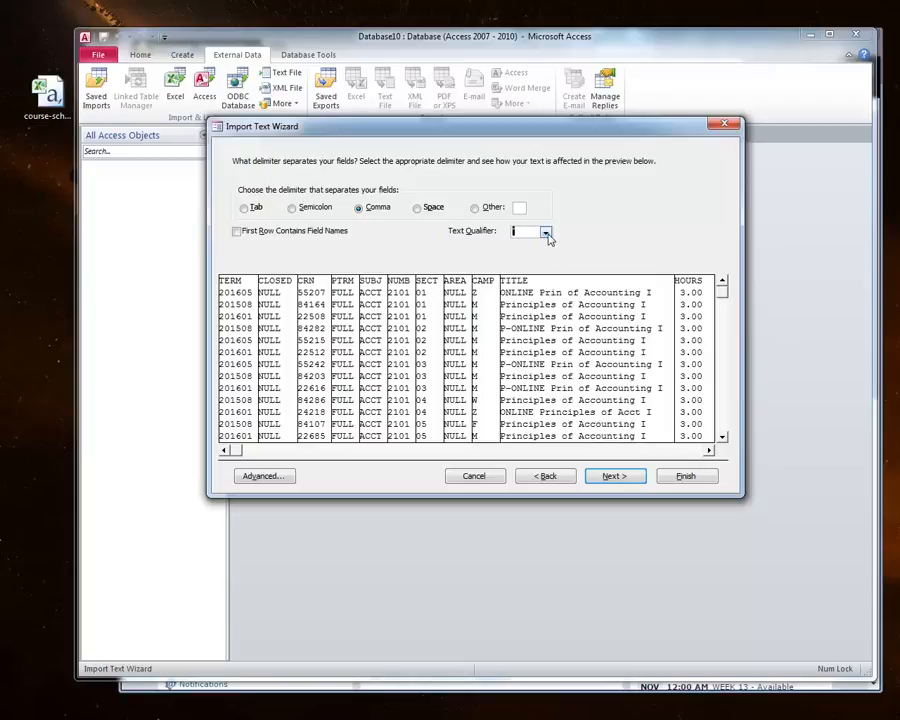
click(240, 233)
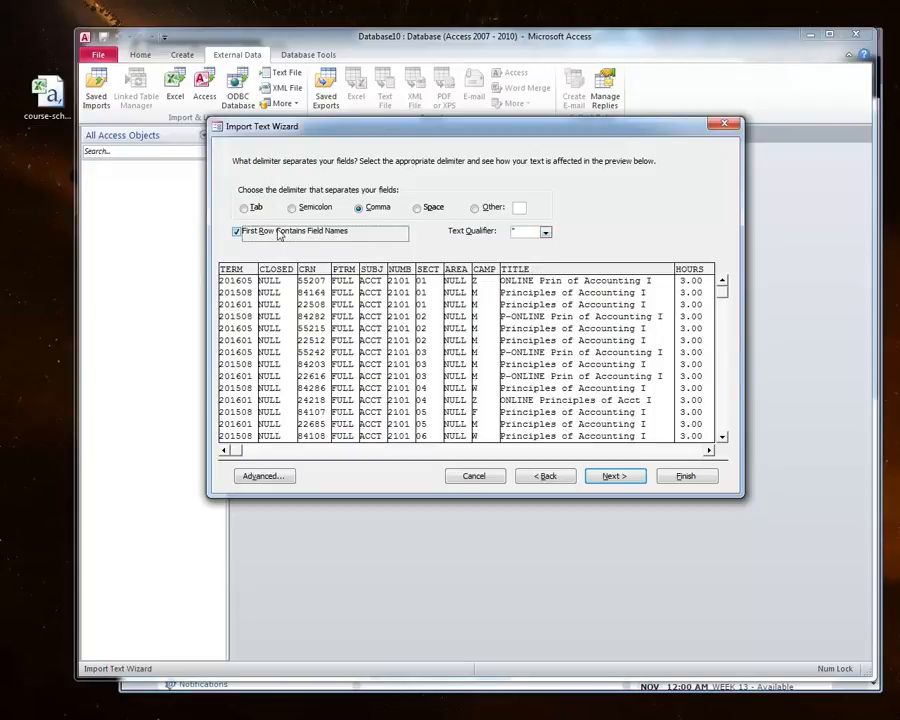
Step: In the field options, change the NUMB field's data type to Text
click(612, 476)
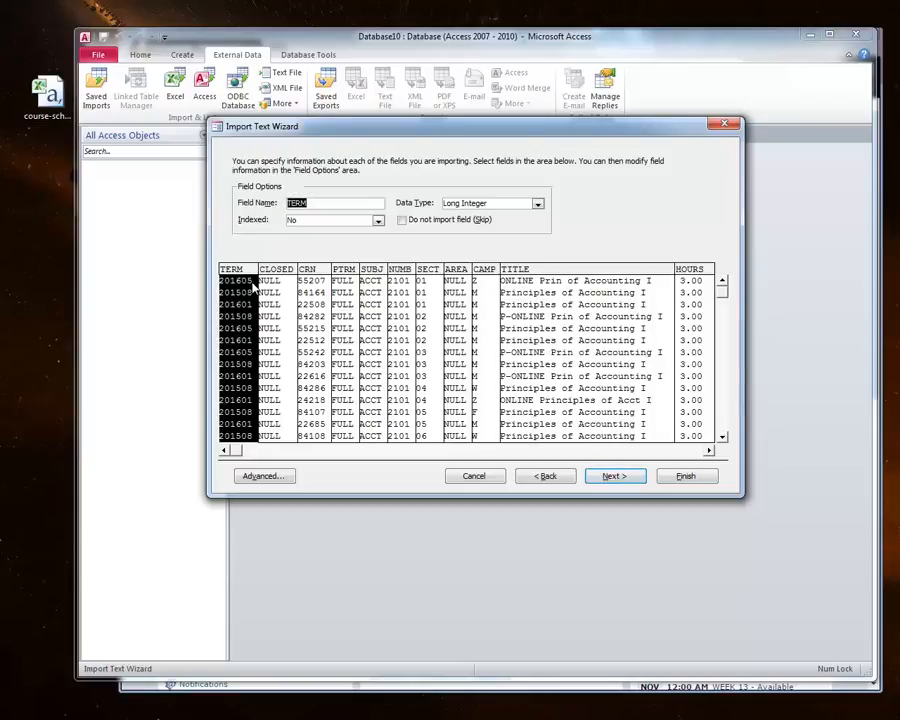
click(422, 278)
click(400, 278)
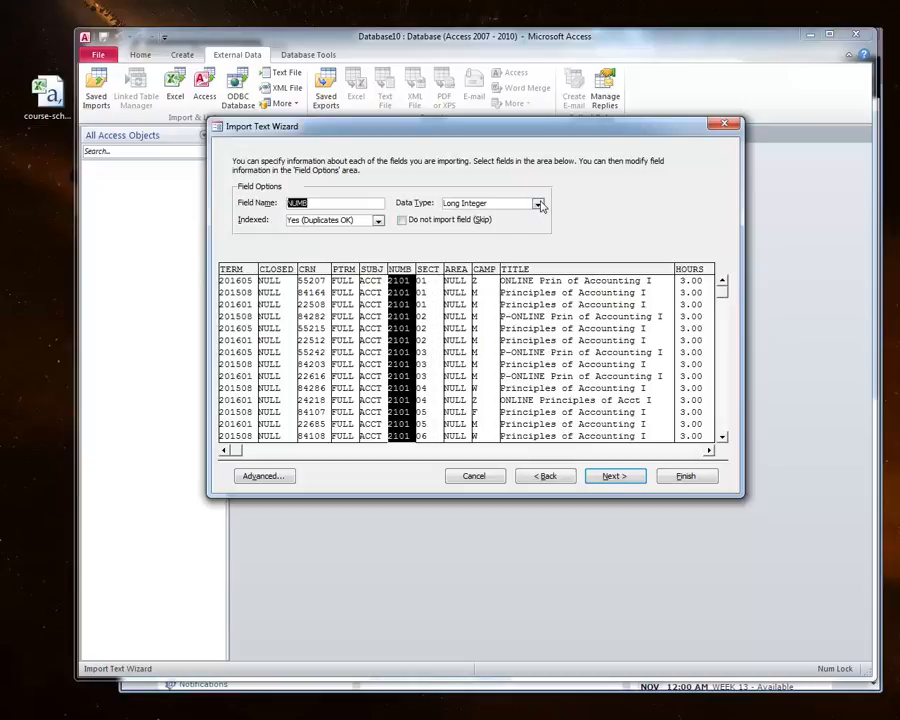
click(466, 203)
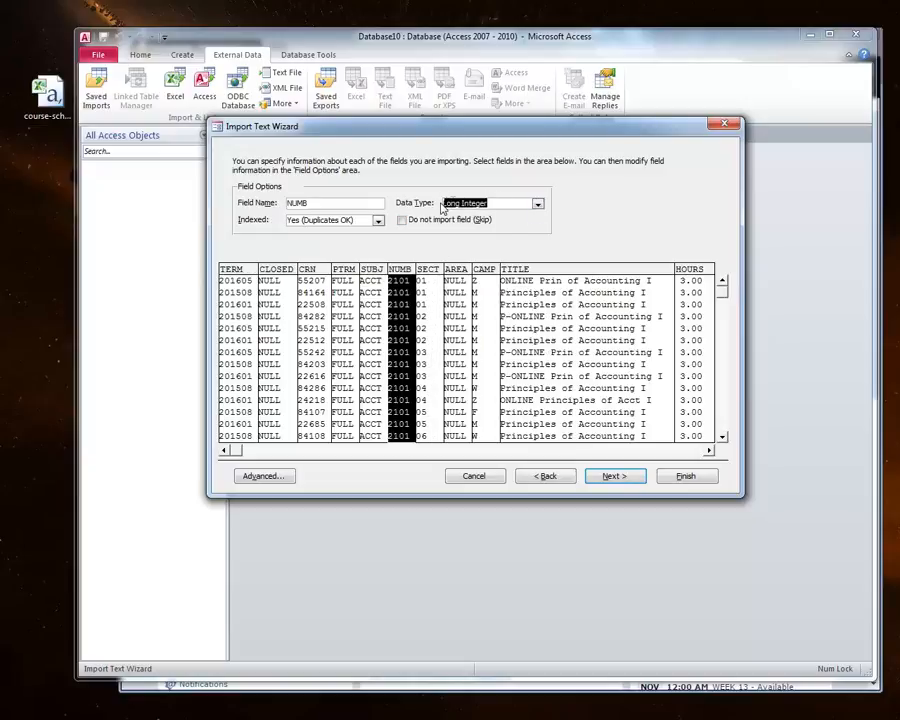
click(538, 204)
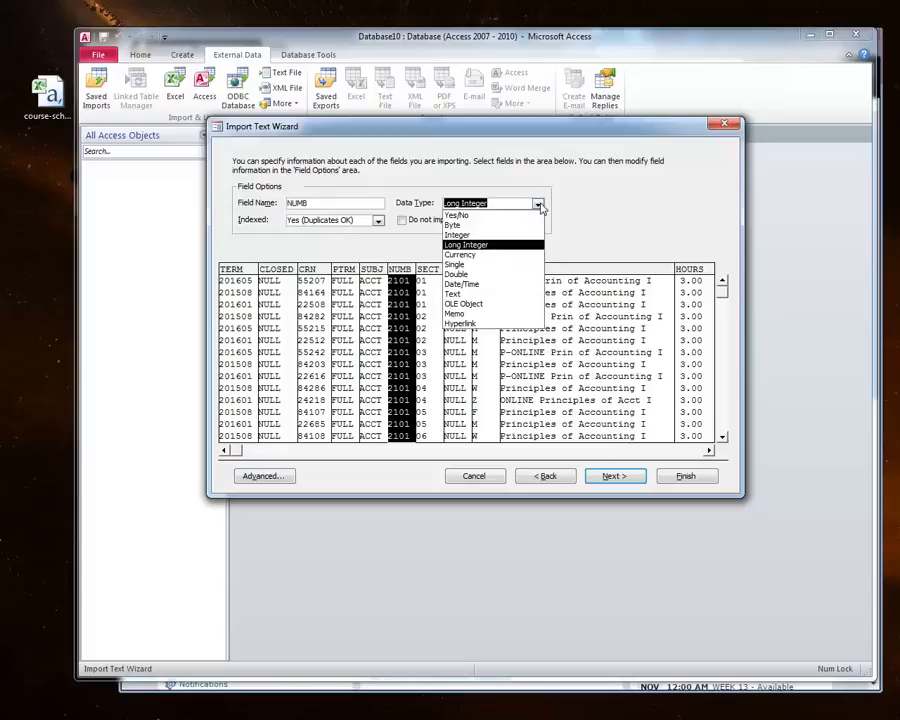
click(474, 294)
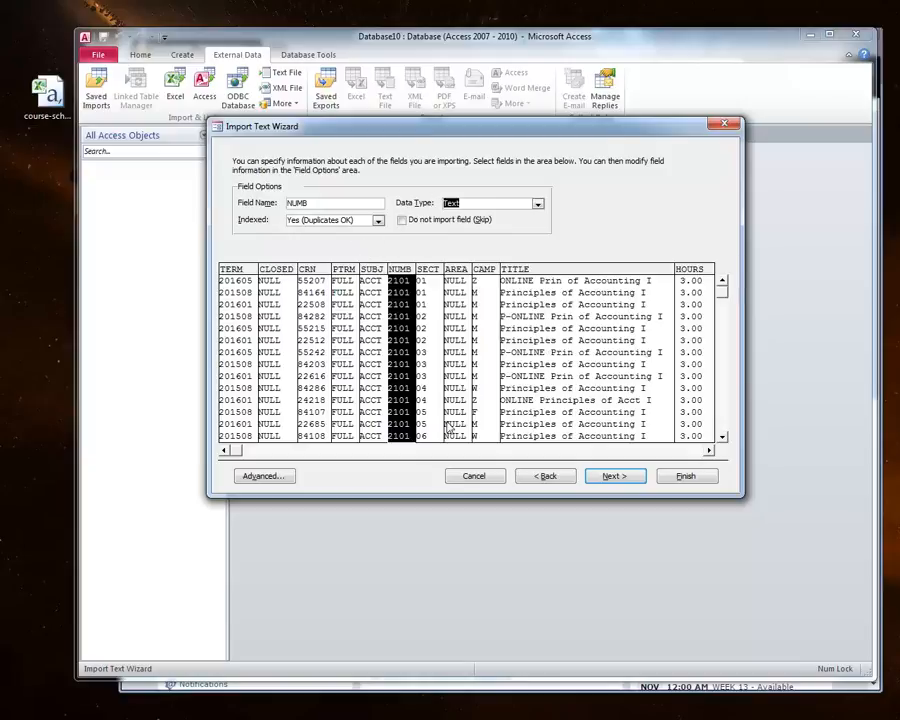
Step: Scroll through the remaining columns in the import preview, then continue to the primary key page
click(235, 453)
click(702, 452)
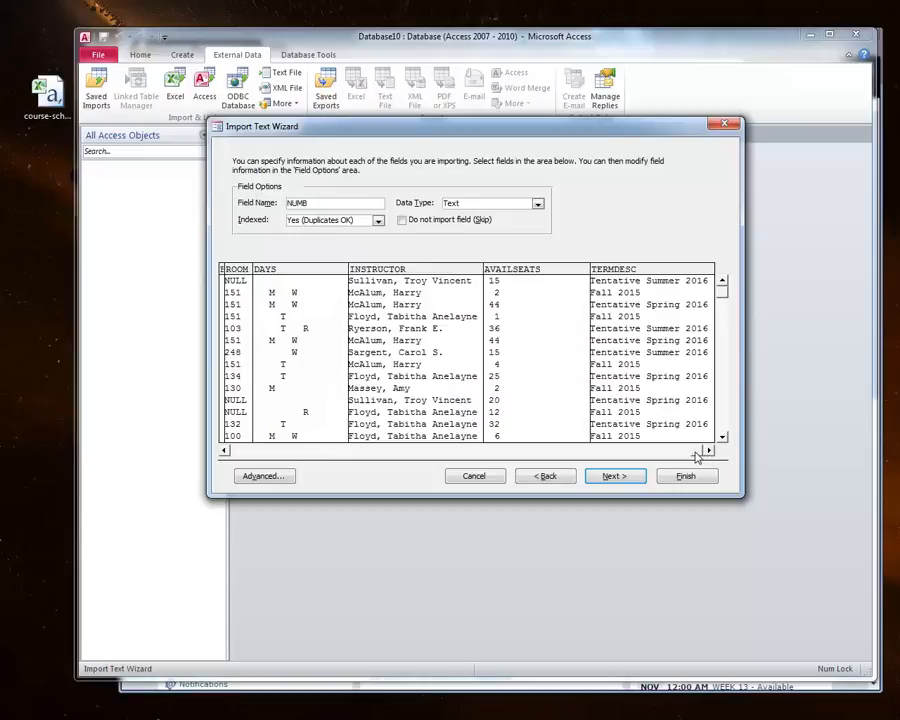
click(620, 451)
drag(624, 451, 591, 453)
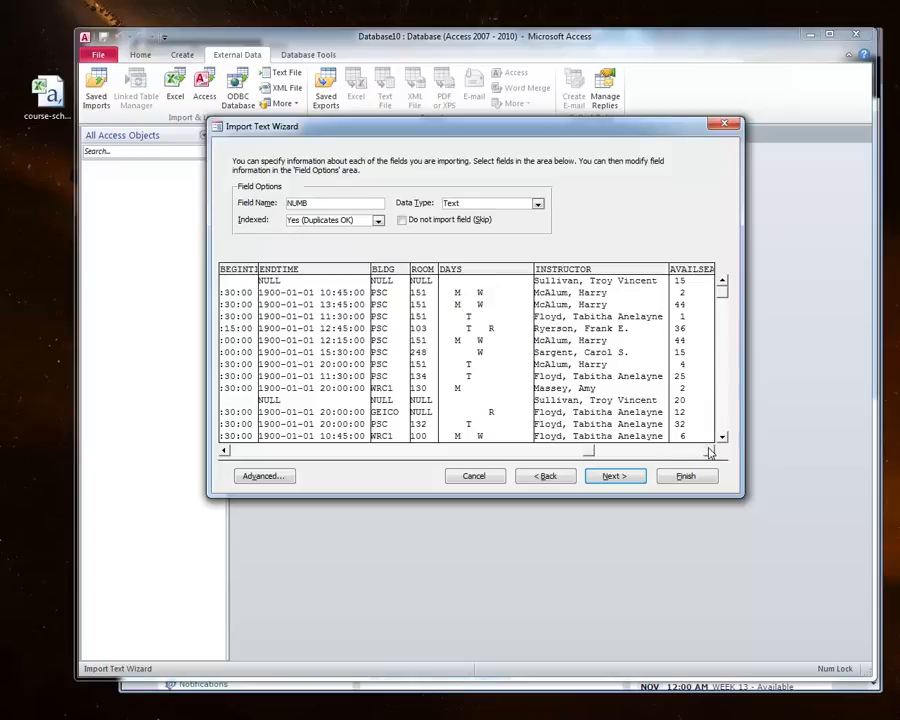
click(612, 477)
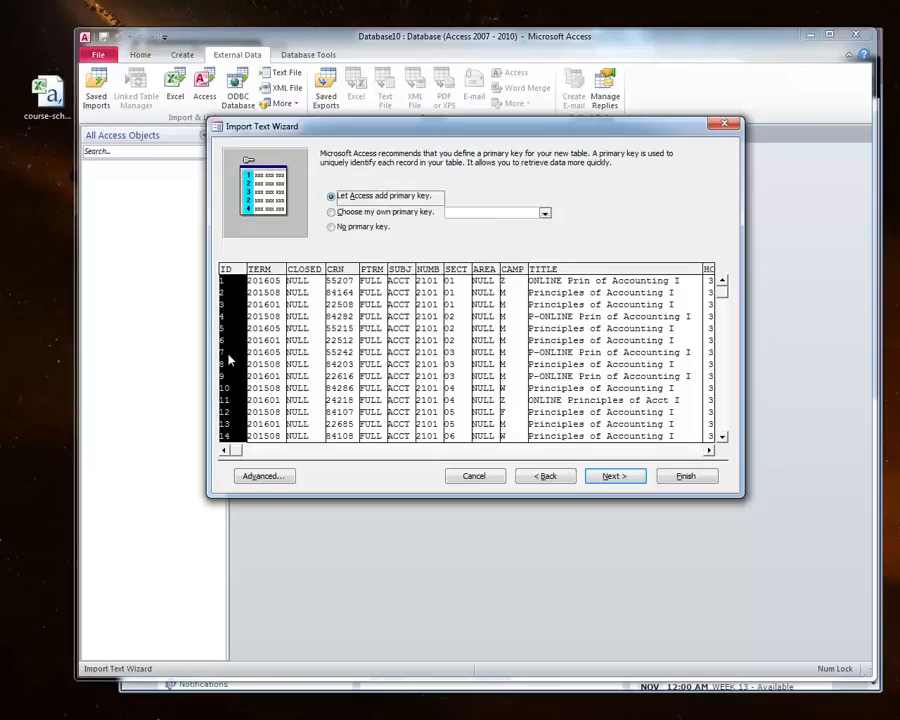
click(372, 213)
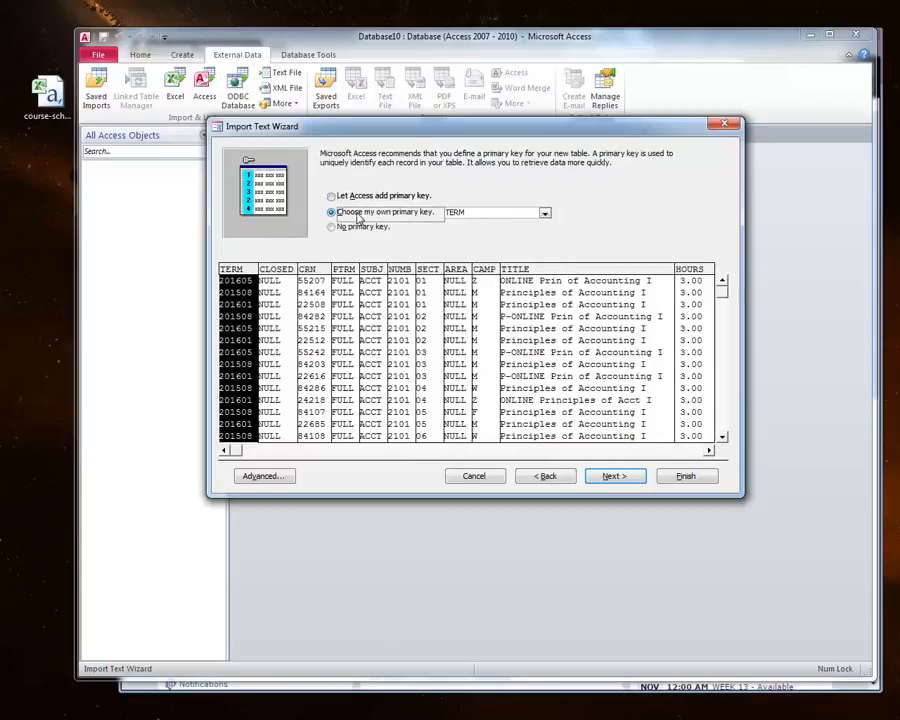
click(544, 214)
click(470, 243)
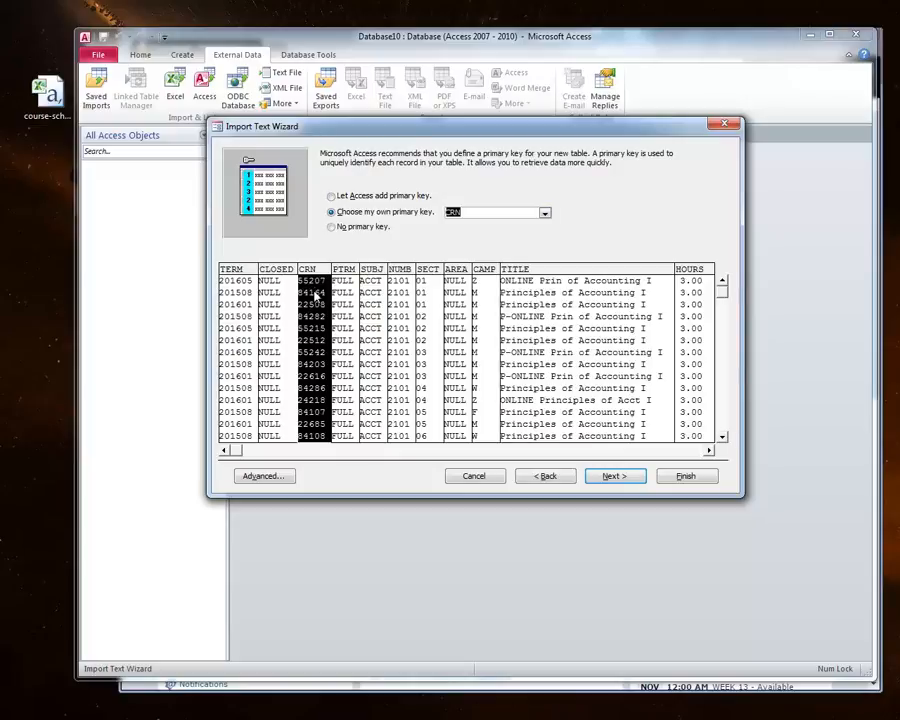
Step: Let Access add the primary key and finish importing into the Course-schedule table without saving the import steps
click(332, 197)
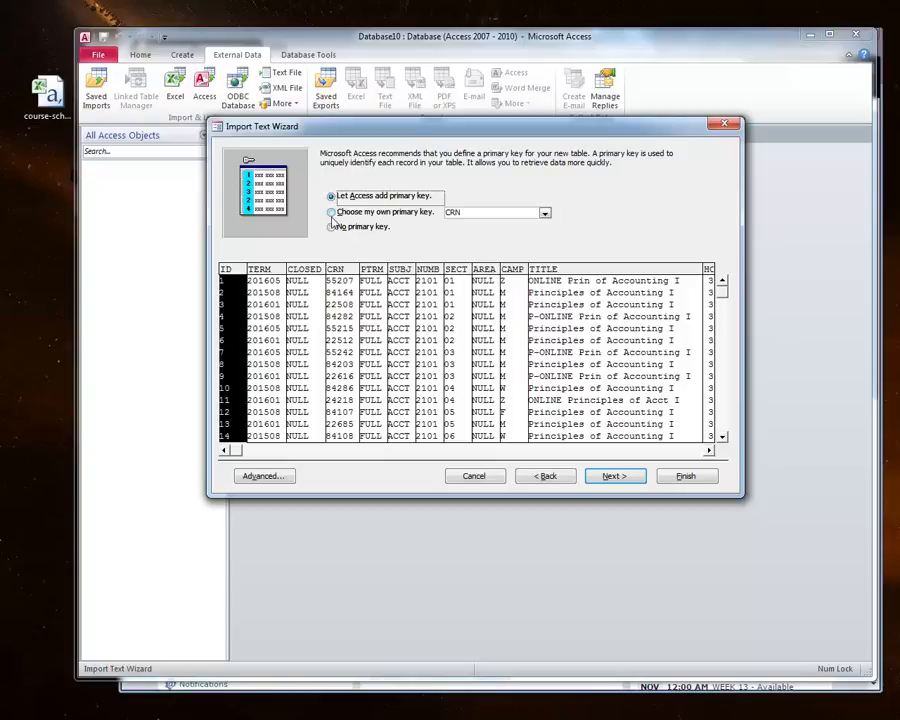
click(613, 477)
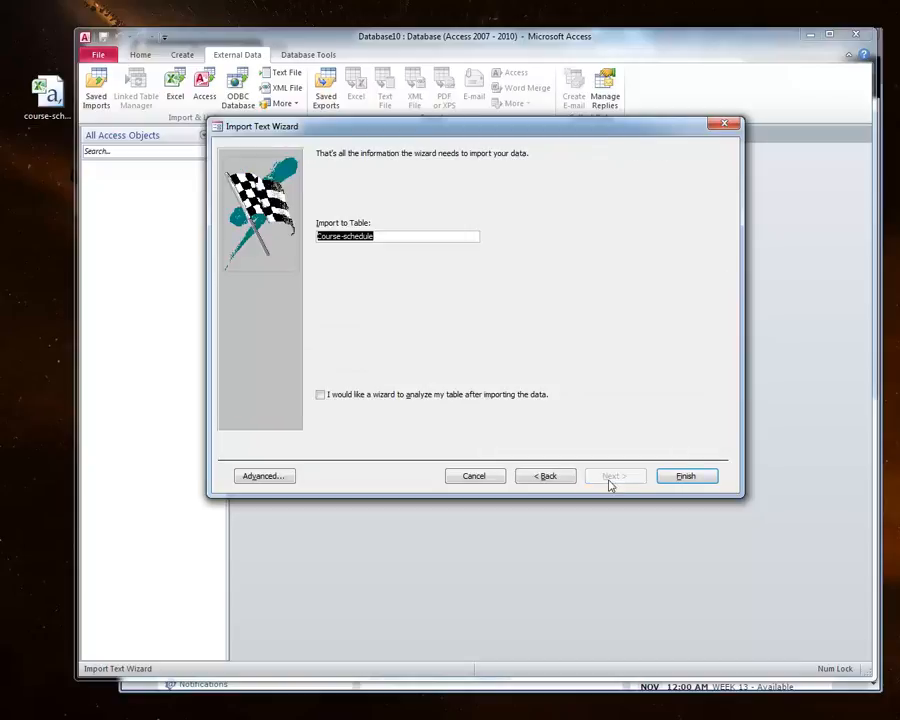
click(669, 476)
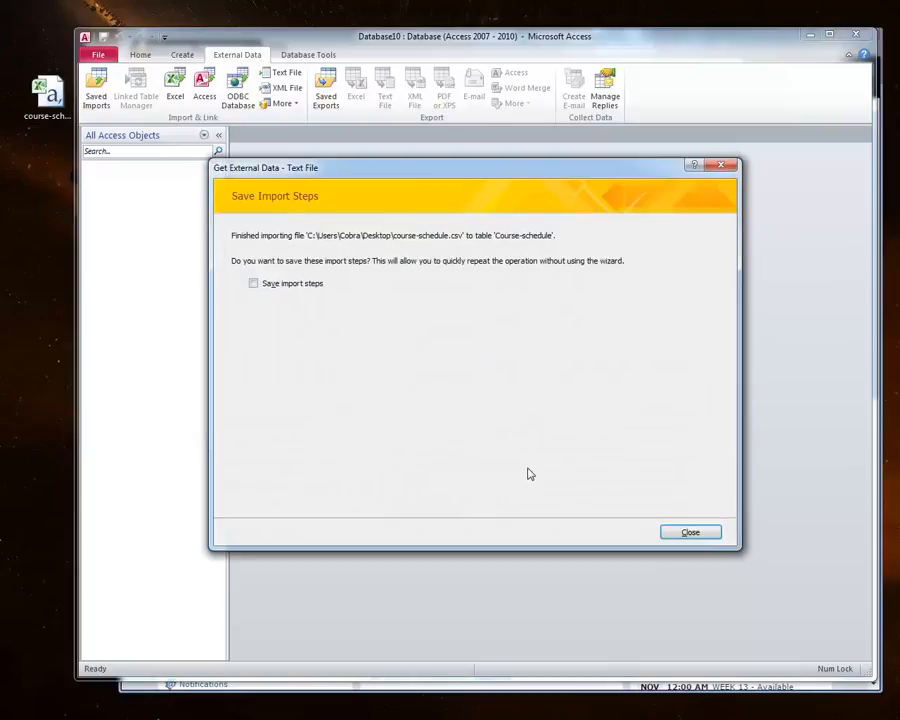
click(690, 531)
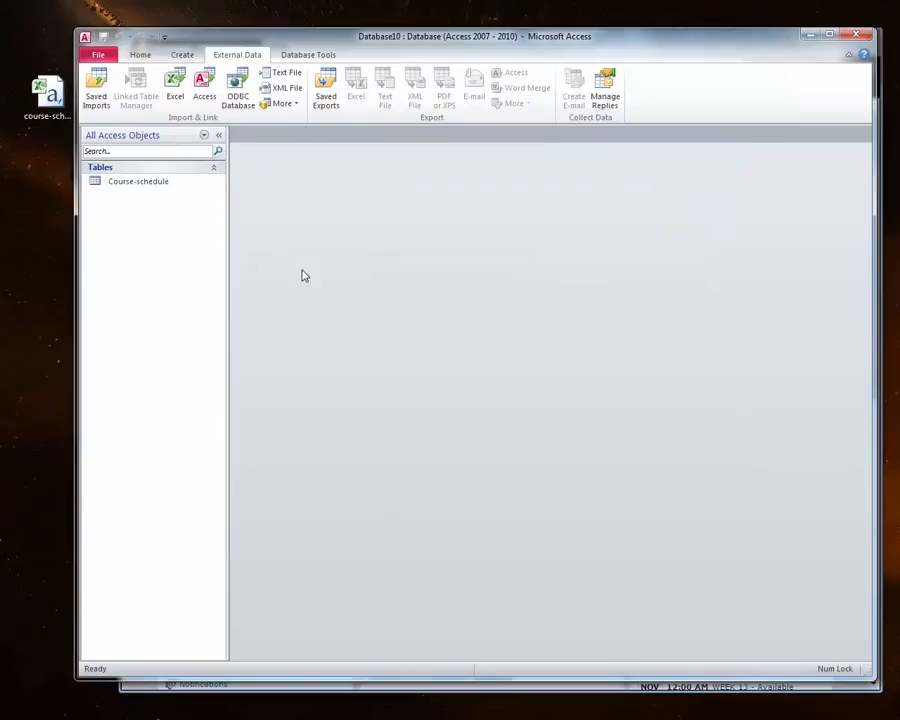
Step: Open the imported Course-schedule table to view its records
click(155, 187)
double_click(155, 186)
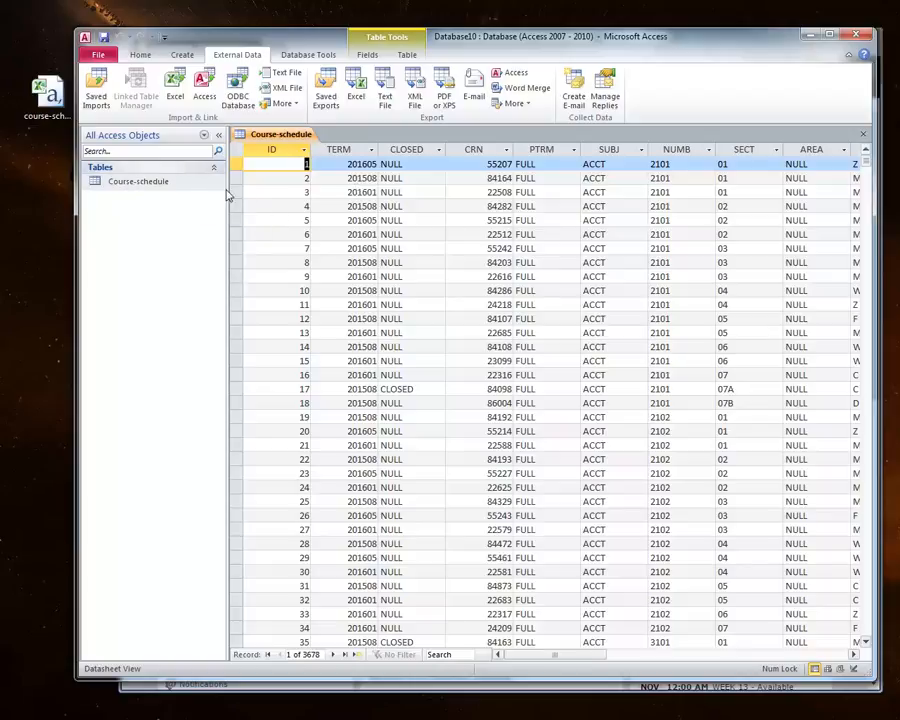
click(125, 183)
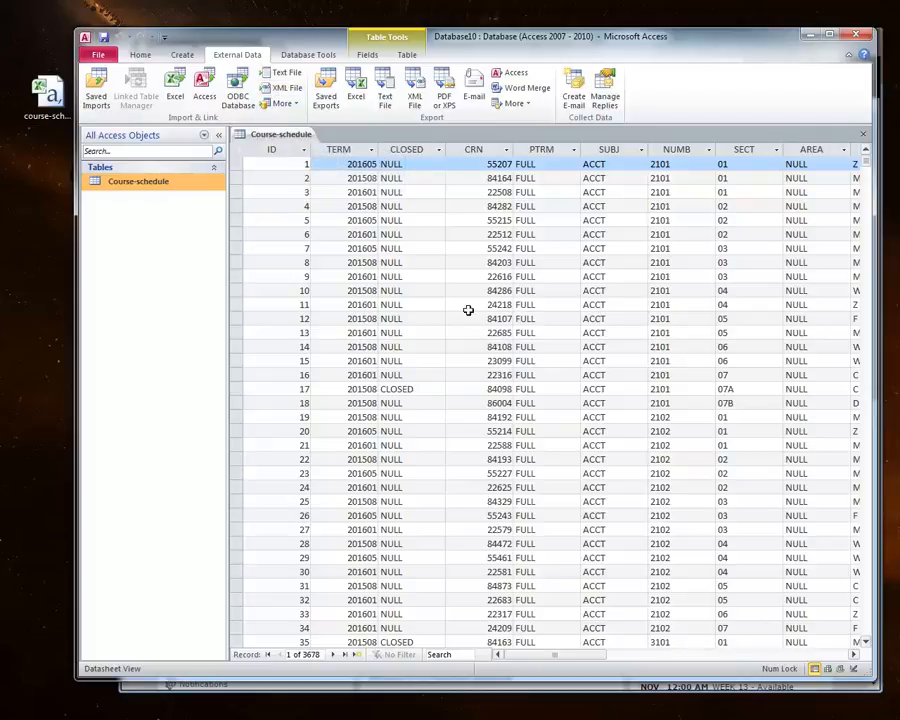
Step: Create a new query in Design view and add the Course-schedule table to it
drag(532, 656, 510, 634)
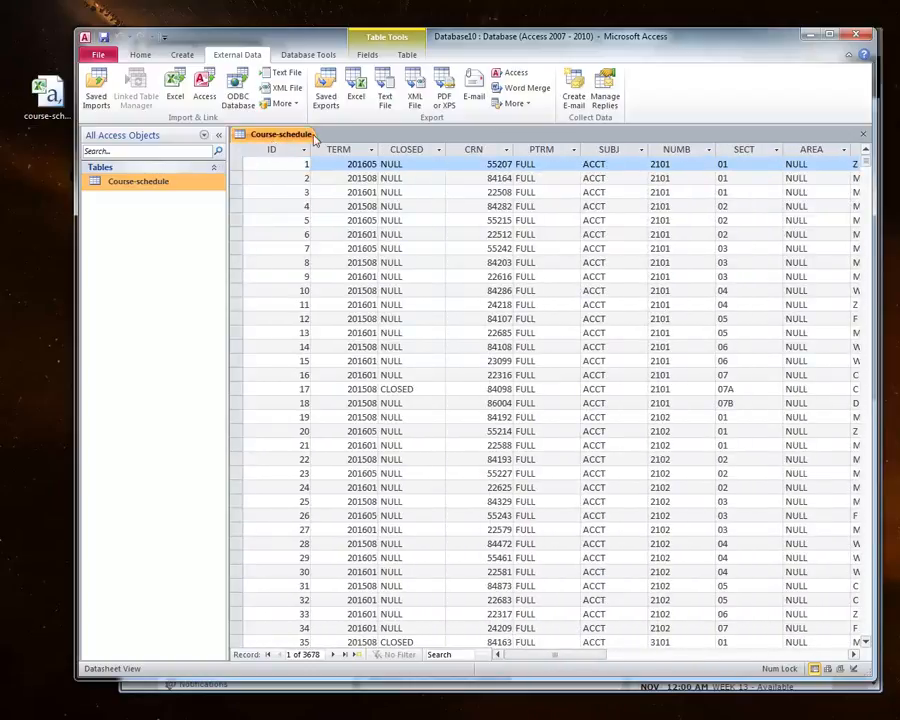
click(181, 55)
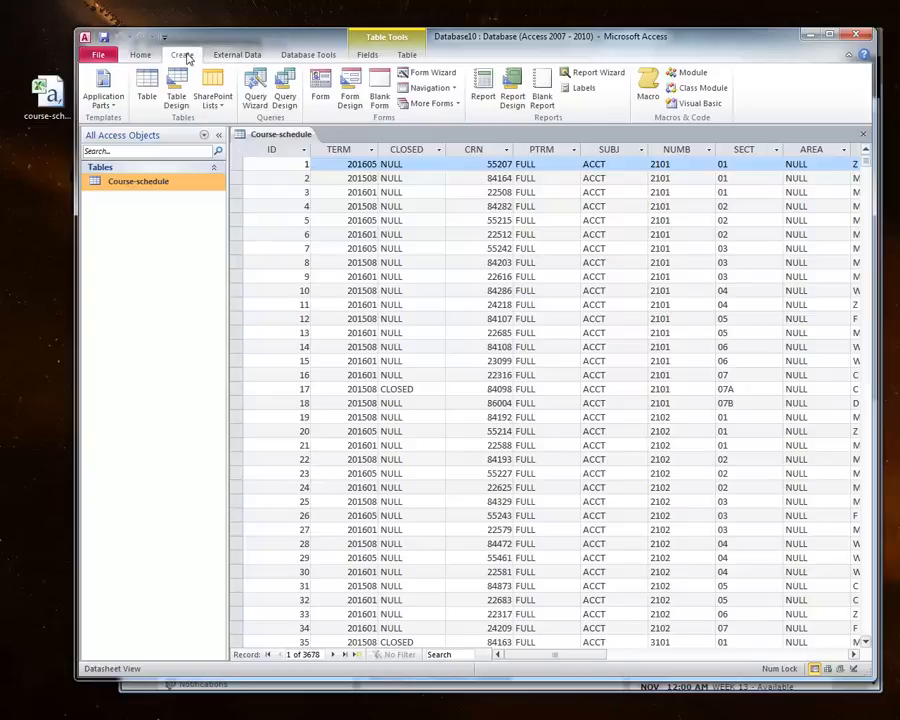
click(286, 100)
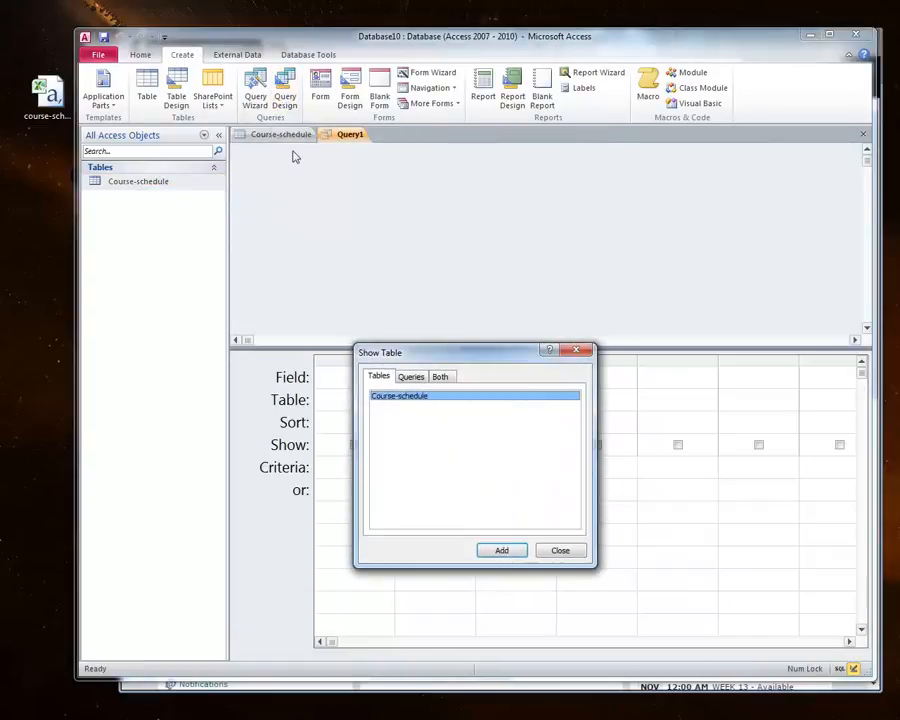
click(502, 551)
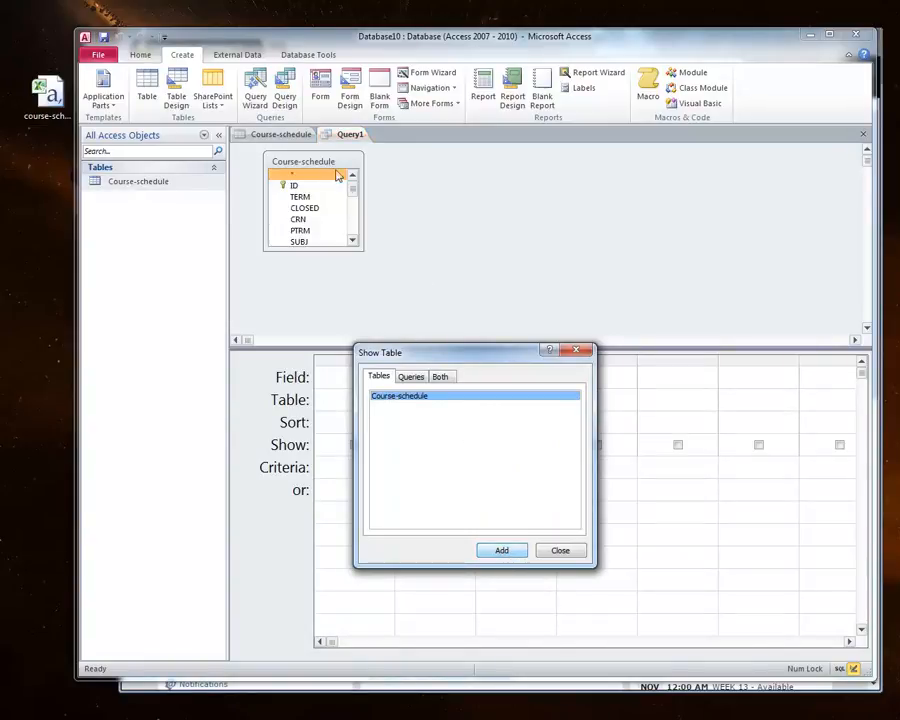
click(560, 550)
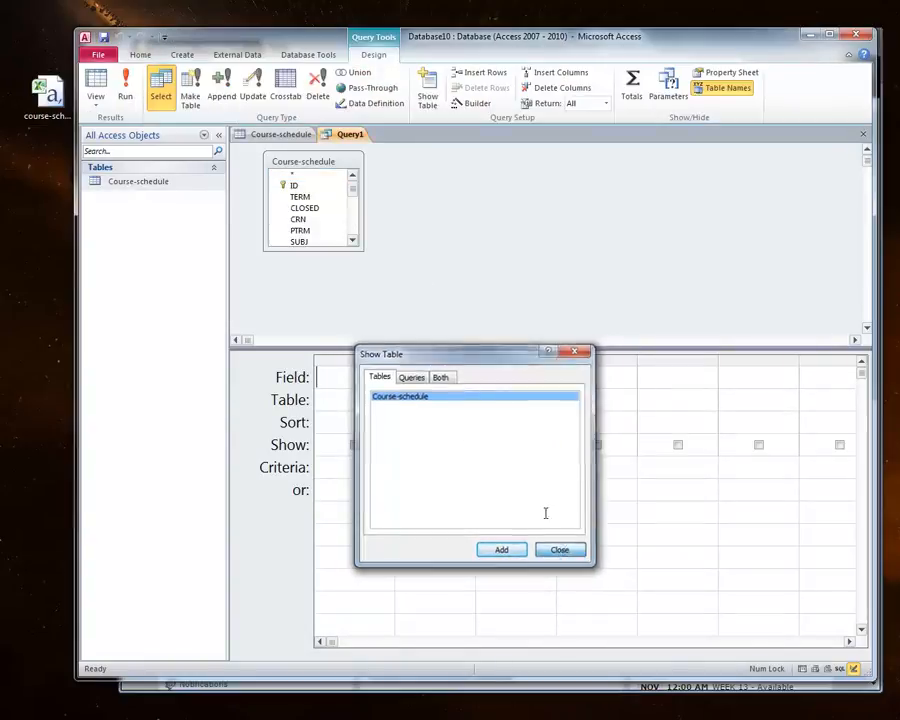
Step: Switch the query to SQL view, make it SELECT * FROM [Course-schedule], and run it
drag(364, 252, 355, 324)
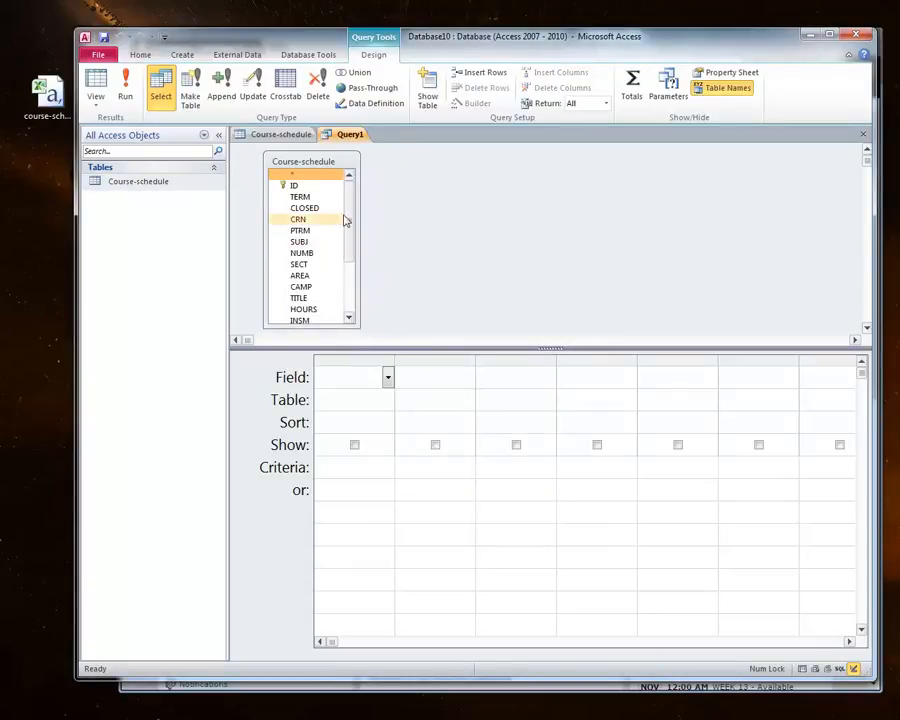
drag(347, 222, 357, 200)
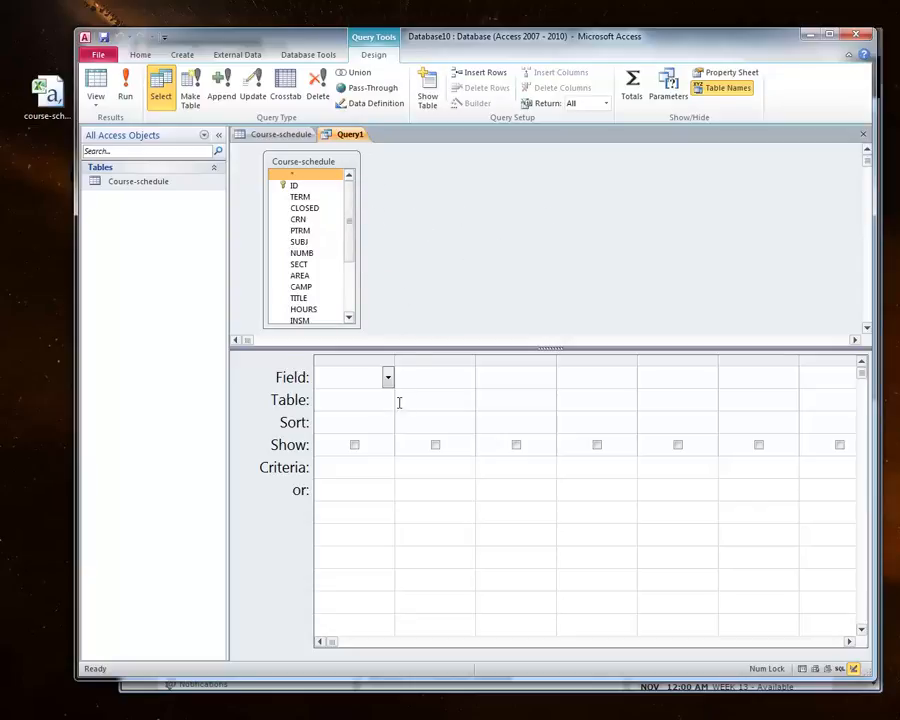
click(94, 102)
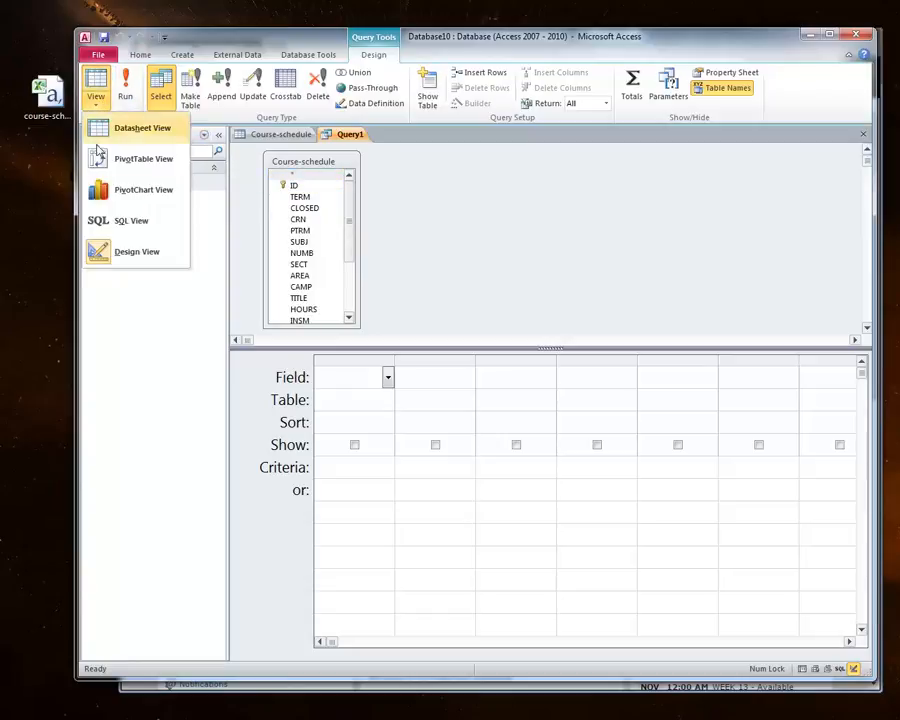
click(133, 222)
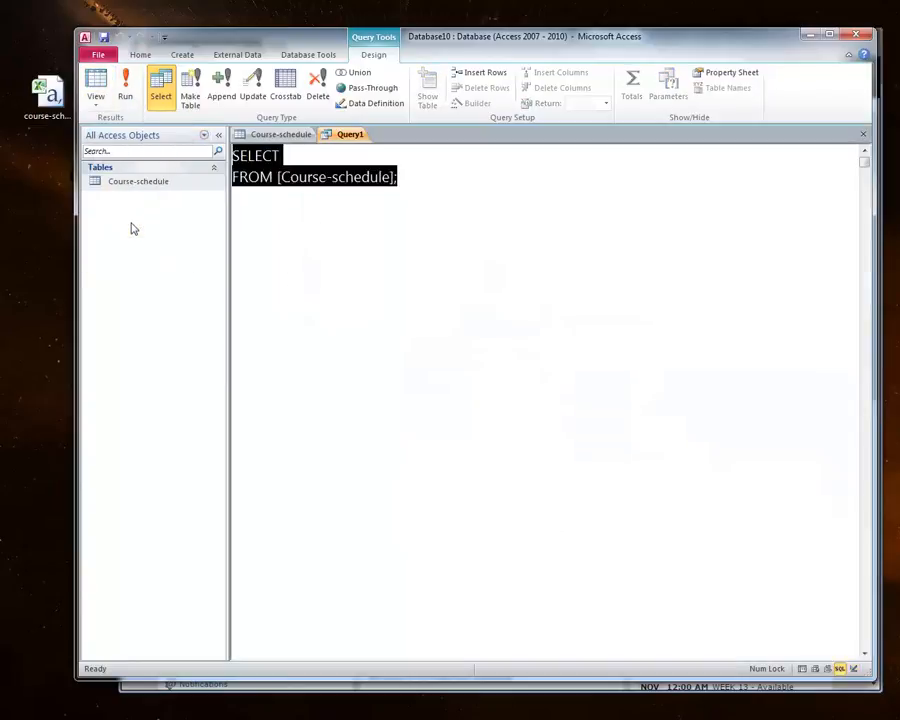
click(358, 152)
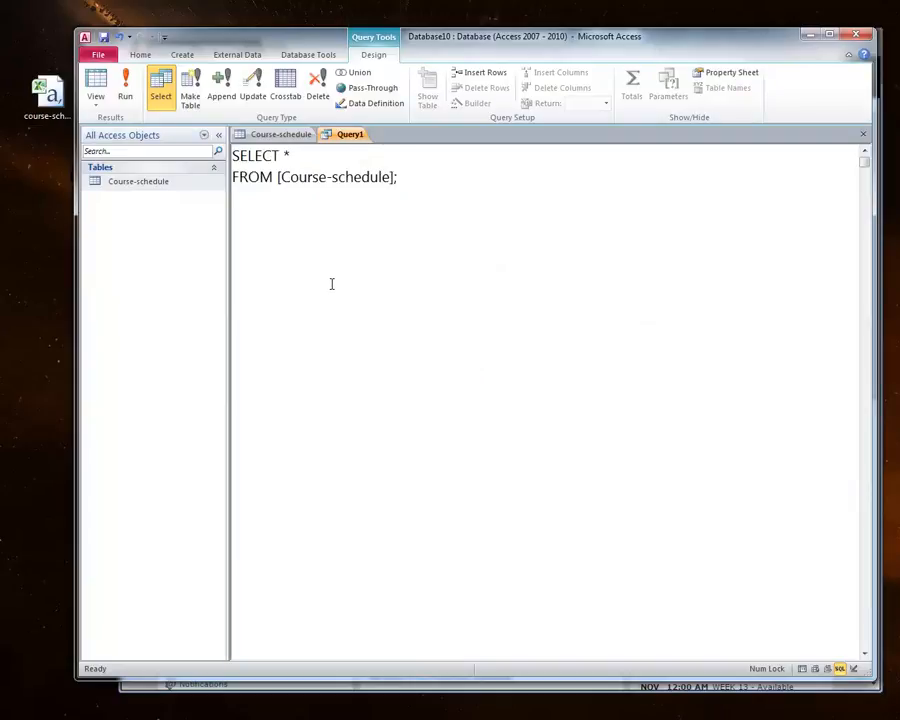
click(127, 90)
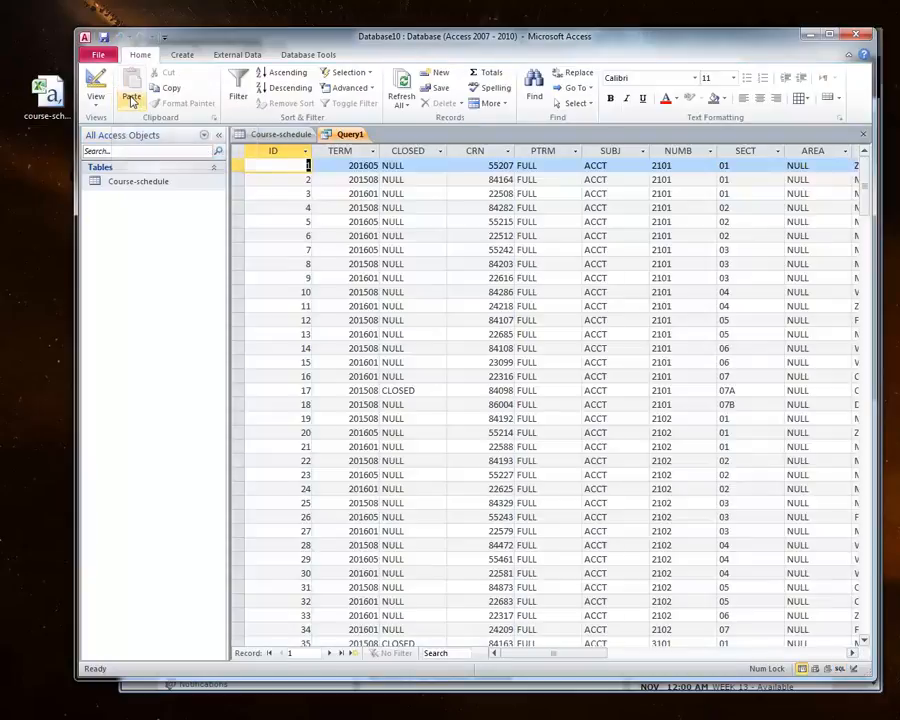
Step: Compare the Course-schedule table with the query results by switching between their tabs
click(284, 138)
click(339, 138)
click(304, 137)
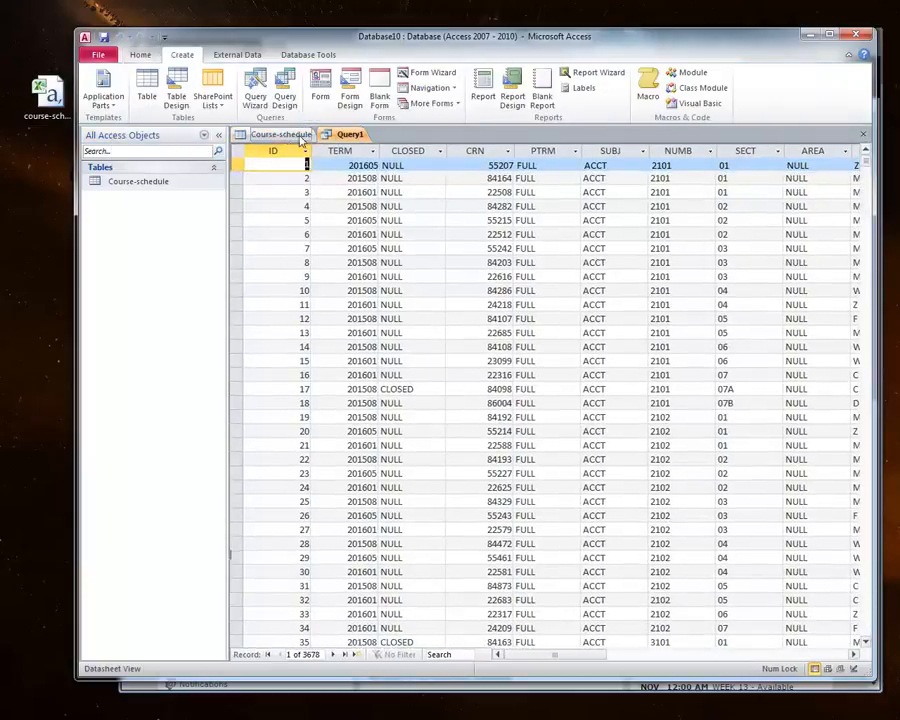
click(347, 135)
click(283, 135)
click(347, 135)
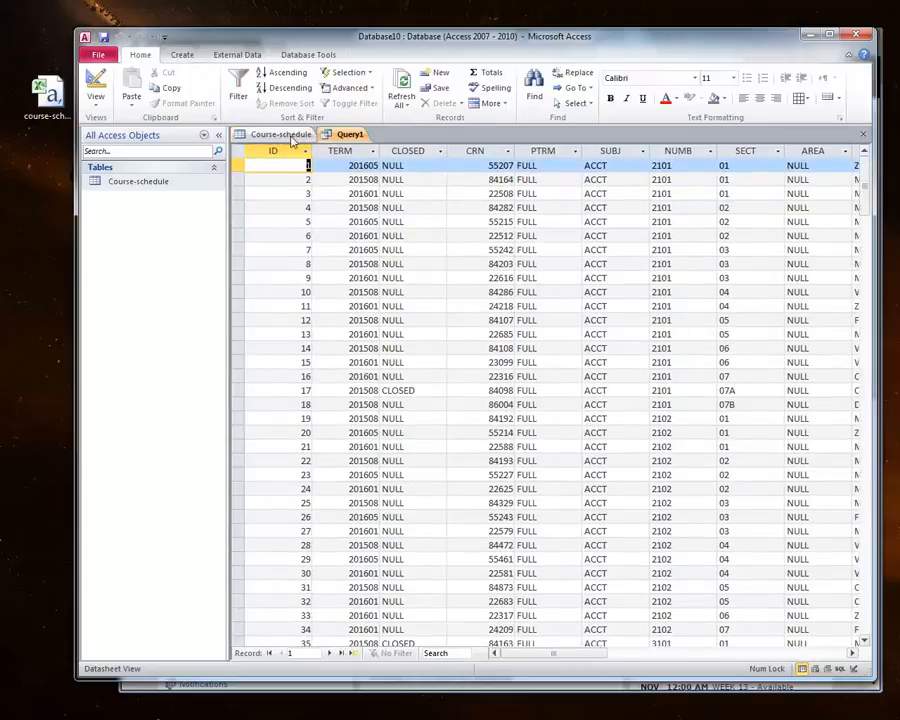
click(284, 137)
click(333, 136)
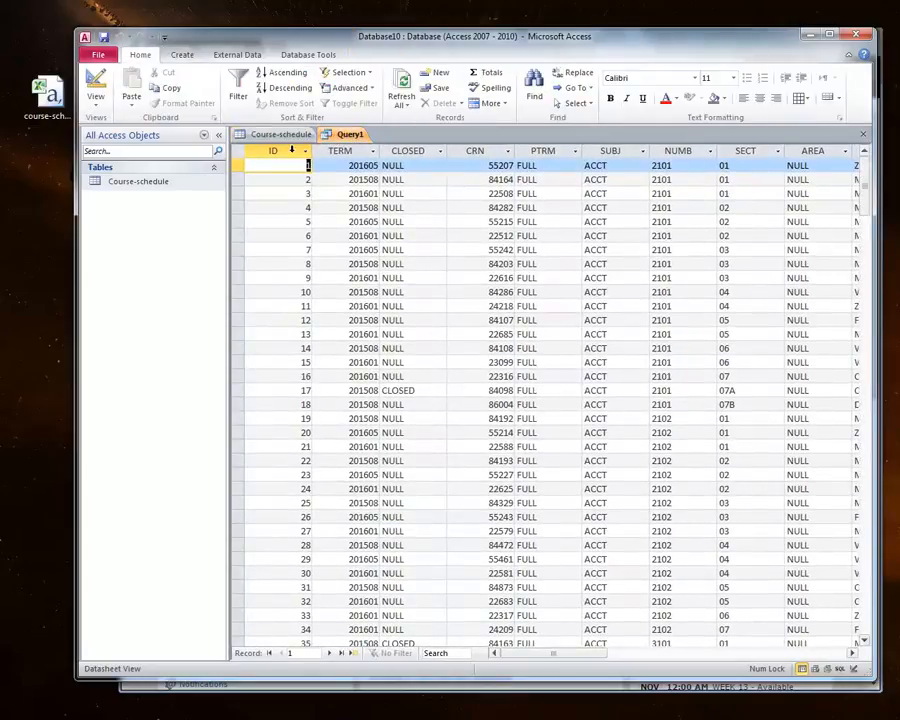
Step: Return to SQL view and add the clause WHERE instructor LIKE '*stines*' to the query
click(100, 110)
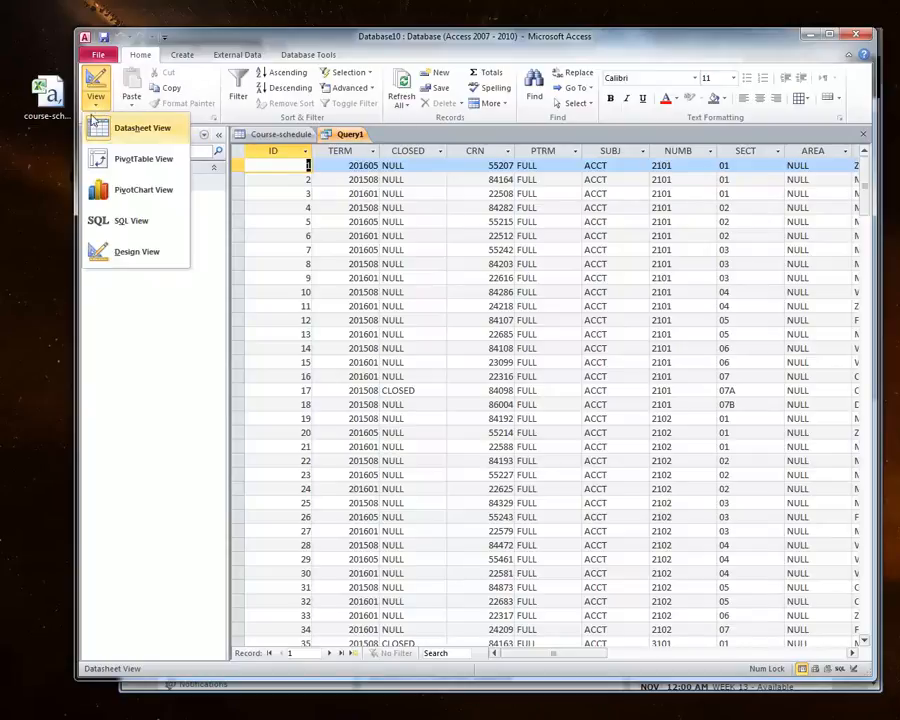
click(129, 221)
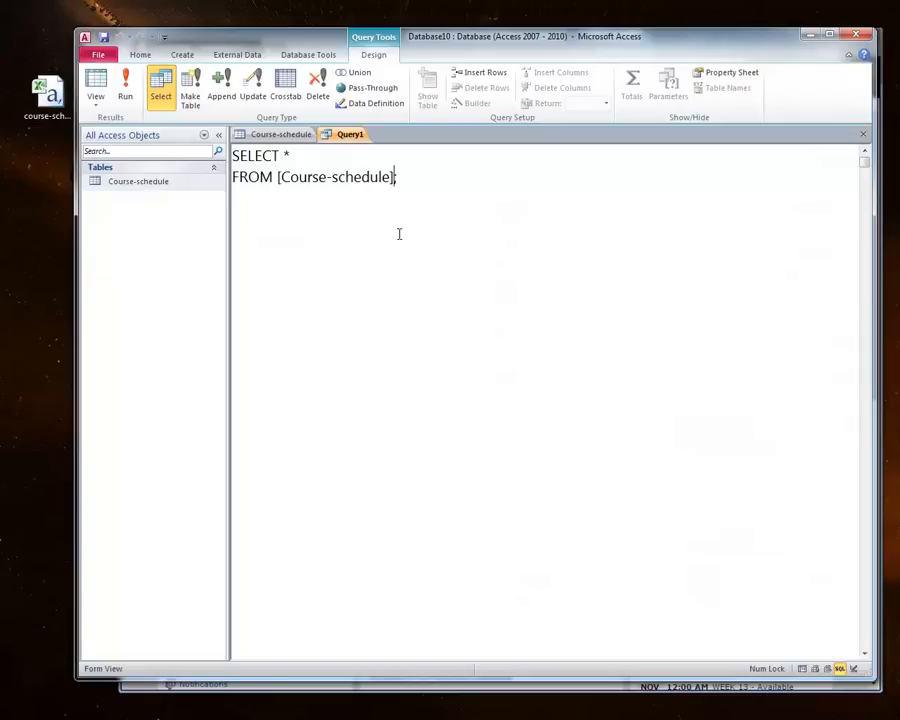
text(WHERE instructor)
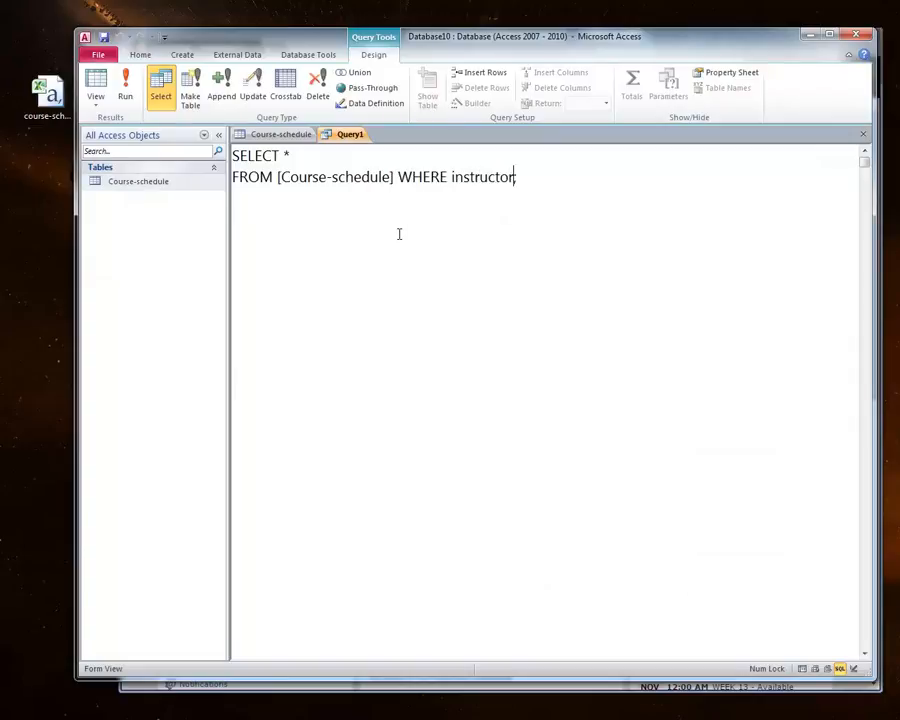
text( LIKE '*stines*';)
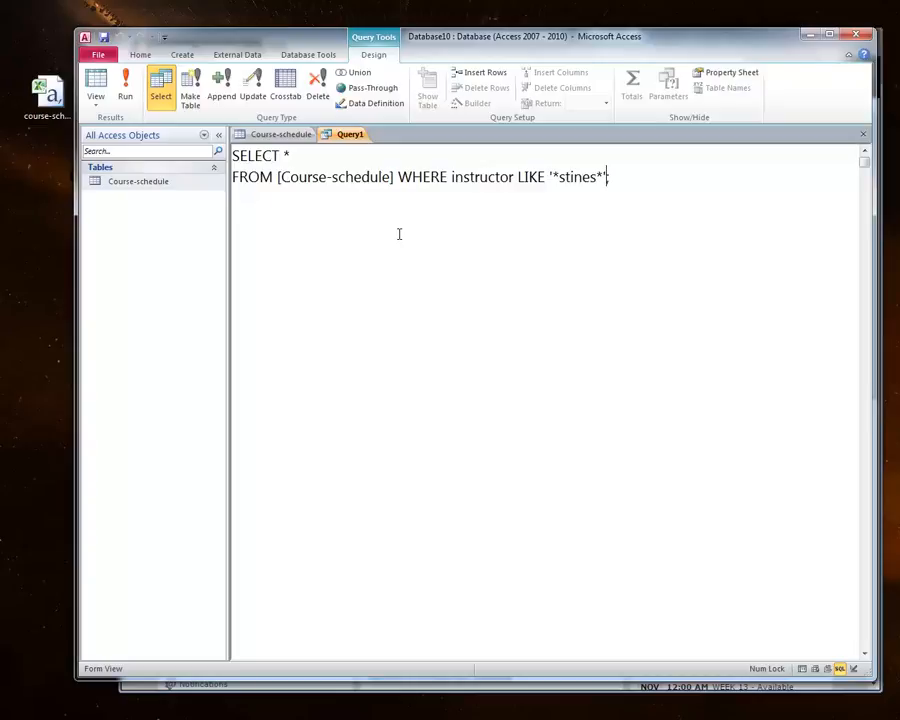
Step: Tidy the spacing and quotes in the WHERE clause and run the filtered query
double_click(520, 177)
drag(553, 177, 591, 177)
click(600, 177)
click(557, 177)
click(600, 177)
mouse_move(596, 177)
mouse_down()
mouse_move(609, 178)
mouse_move(597, 174)
mouse_up()
right_click(681, 172)
click(663, 197)
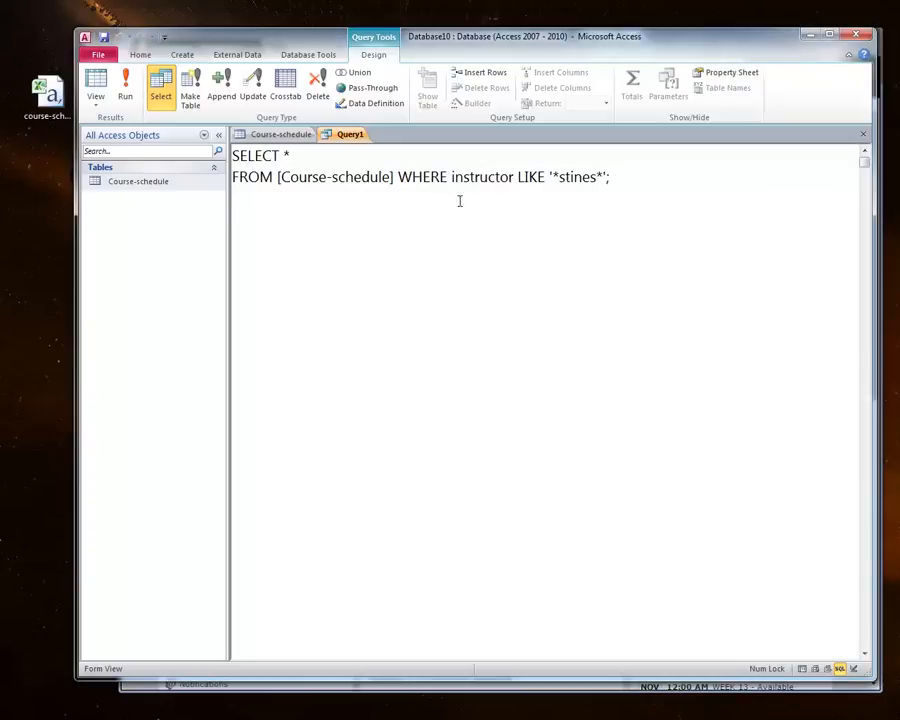
click(128, 98)
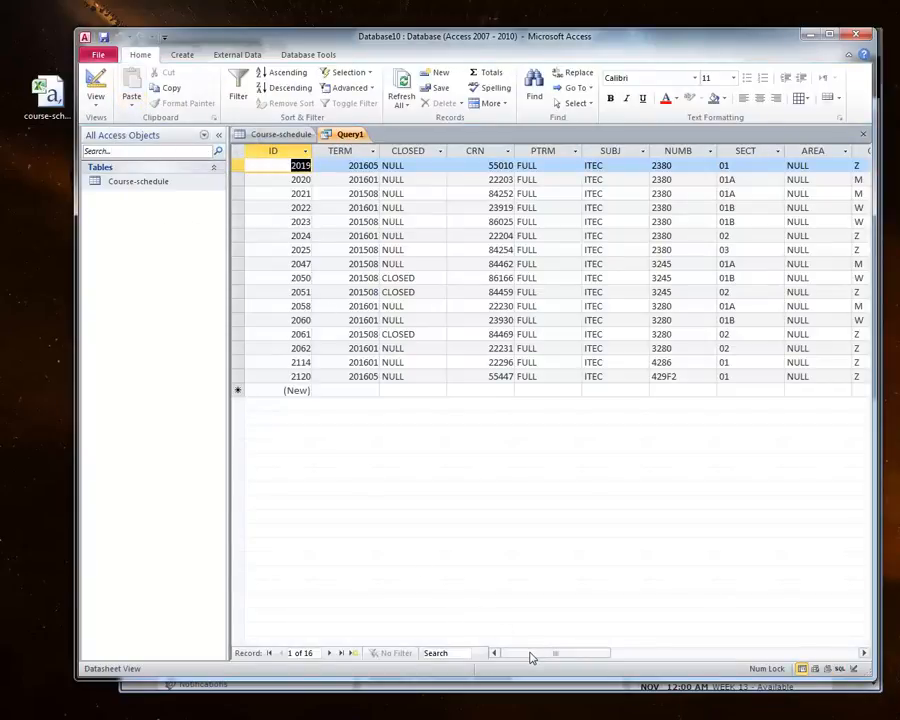
Step: Scroll through the filtered query results to check the instructor and term columns
drag(532, 657, 616, 653)
drag(515, 150, 595, 150)
drag(651, 649, 717, 653)
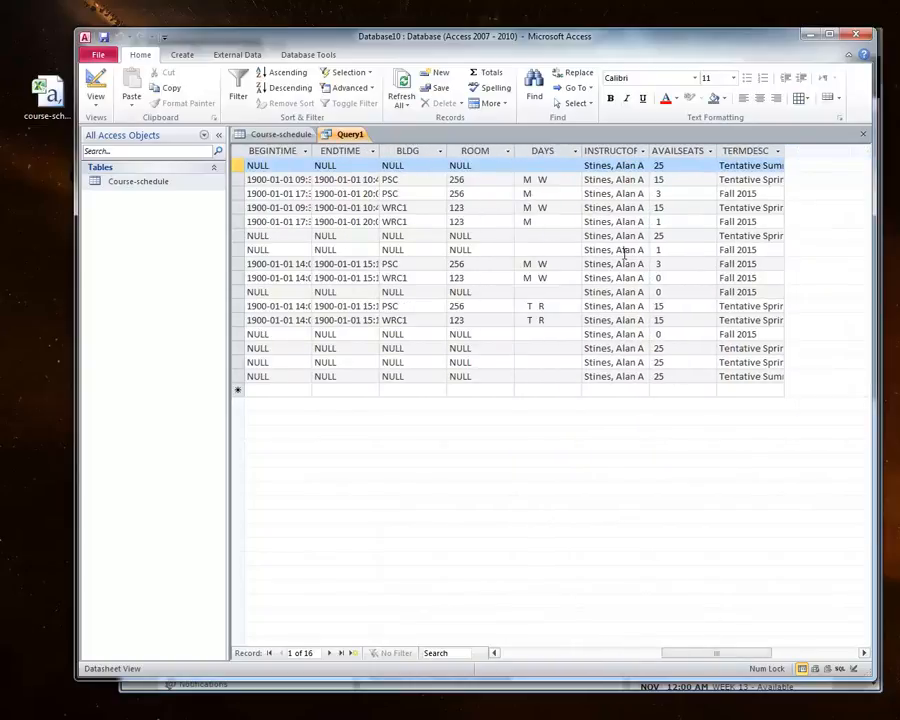
drag(615, 305, 617, 334)
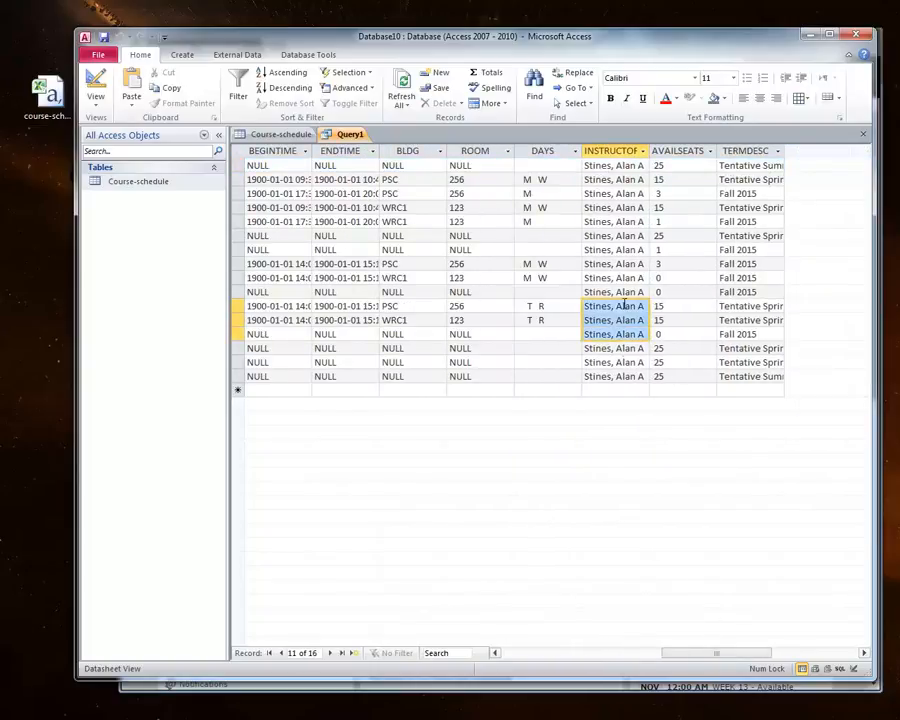
drag(712, 655, 494, 607)
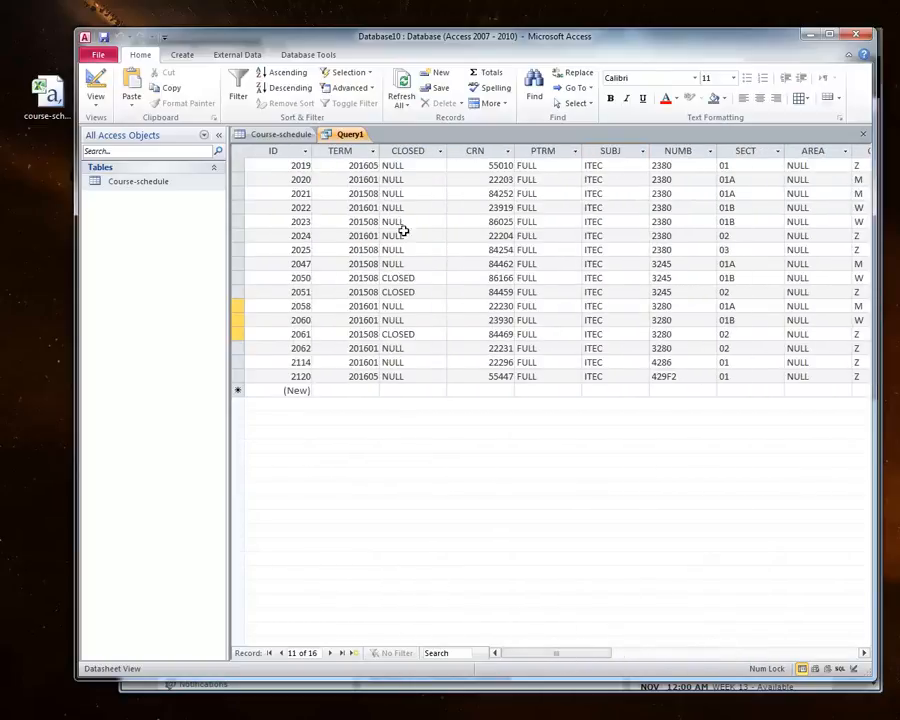
click(343, 150)
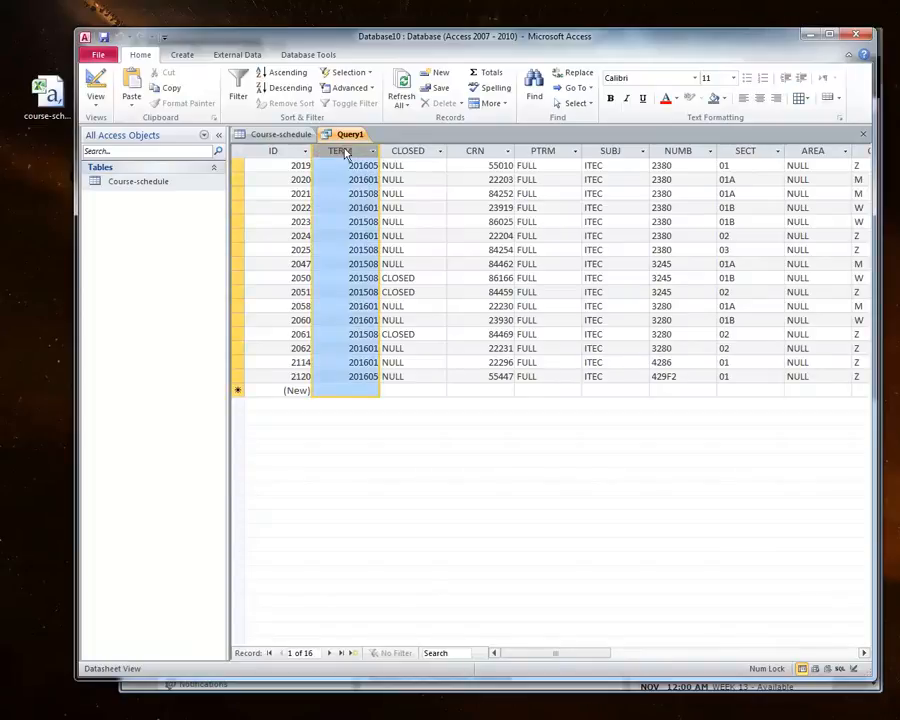
click(346, 212)
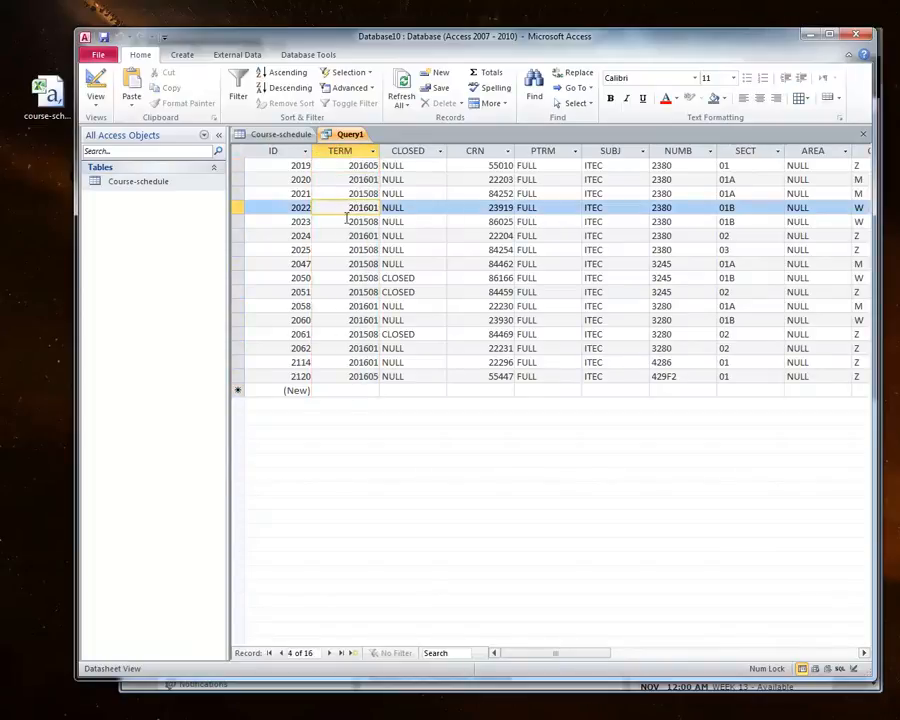
Step: Compare the query's term values with the Course-schedule table by switching between their tabs
drag(349, 221, 383, 221)
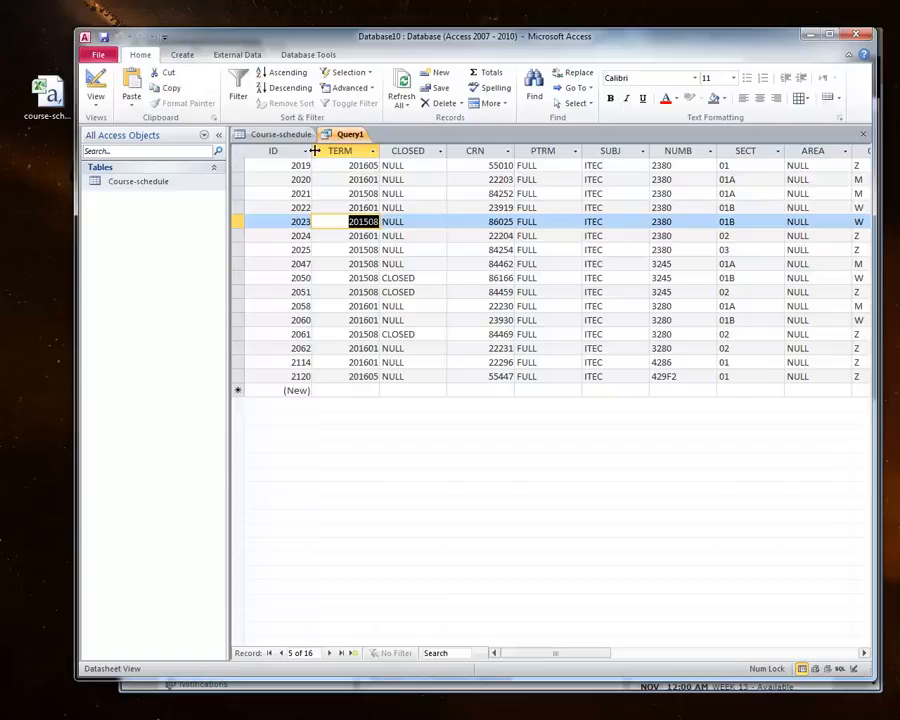
click(347, 151)
click(295, 136)
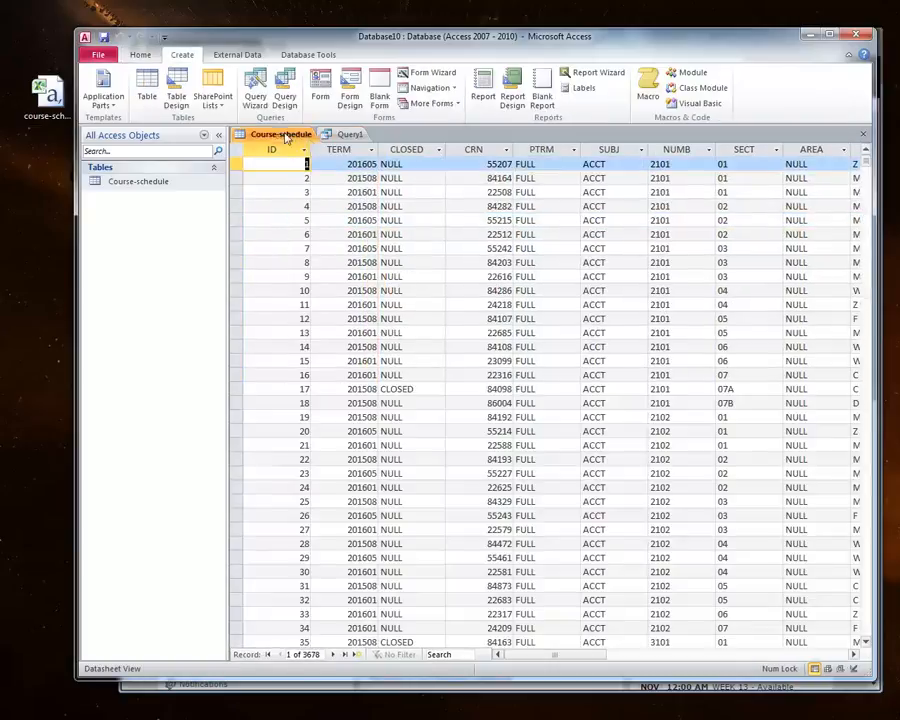
click(345, 135)
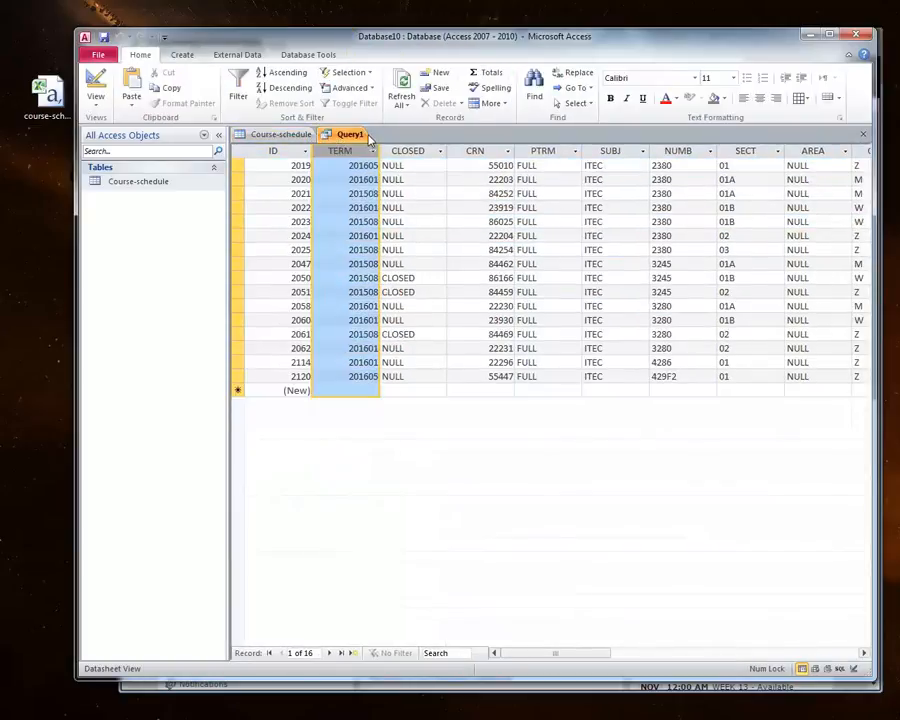
Step: Switch the query to SQL view, add ORDER BY term on a new line, and run it
right_click(347, 135)
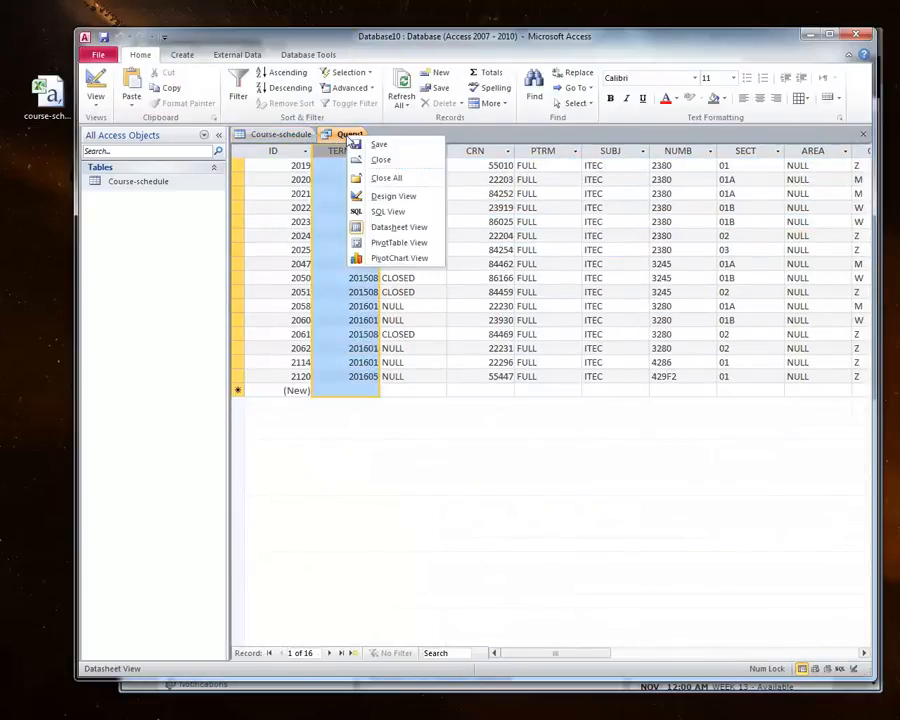
click(375, 212)
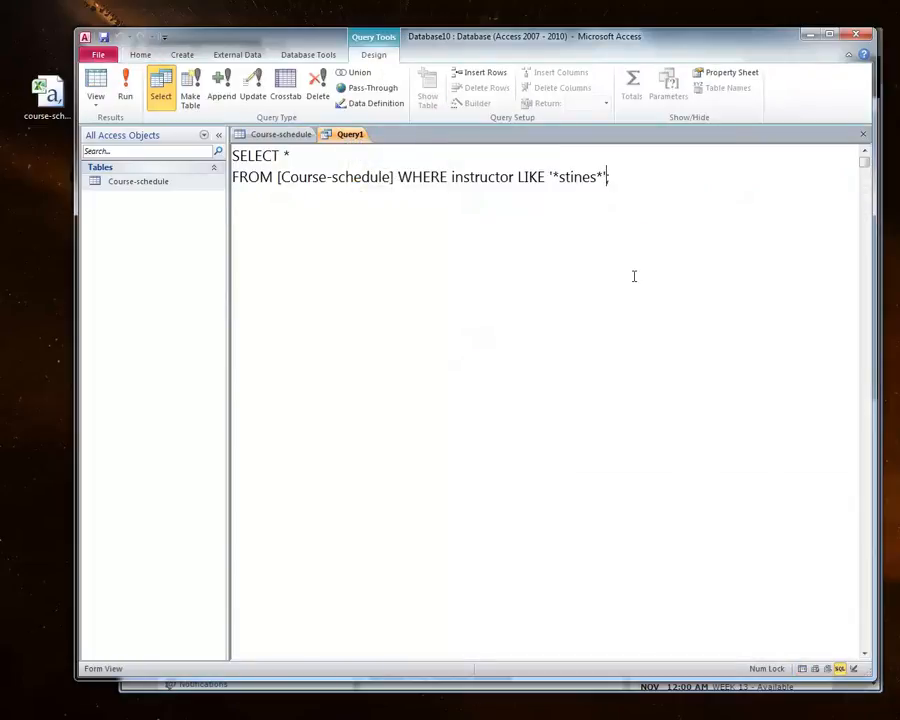
key(Return)
text(ORDER)
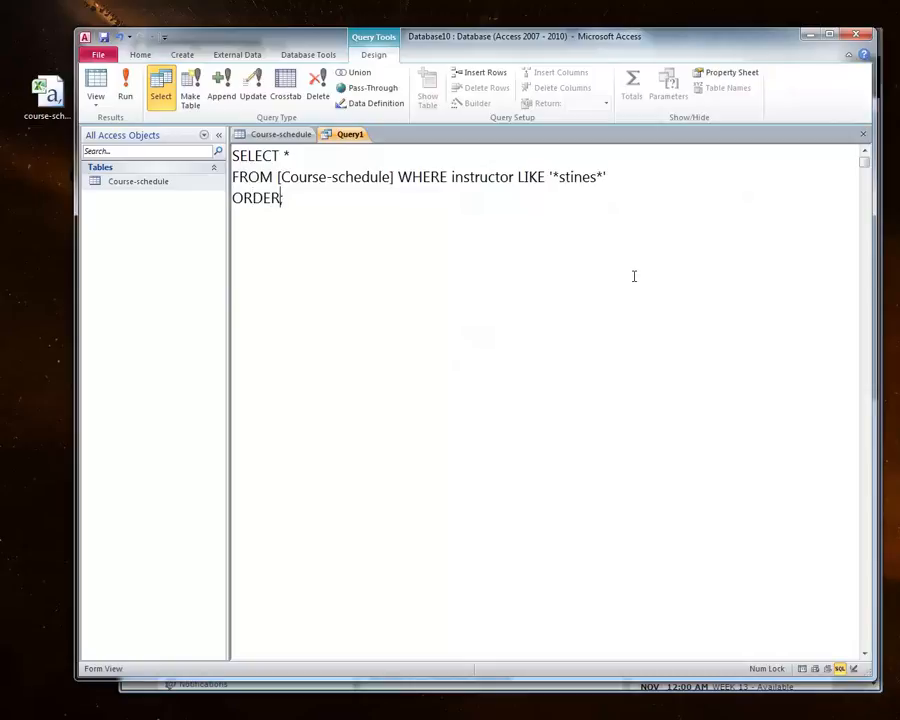
text( BY Term)
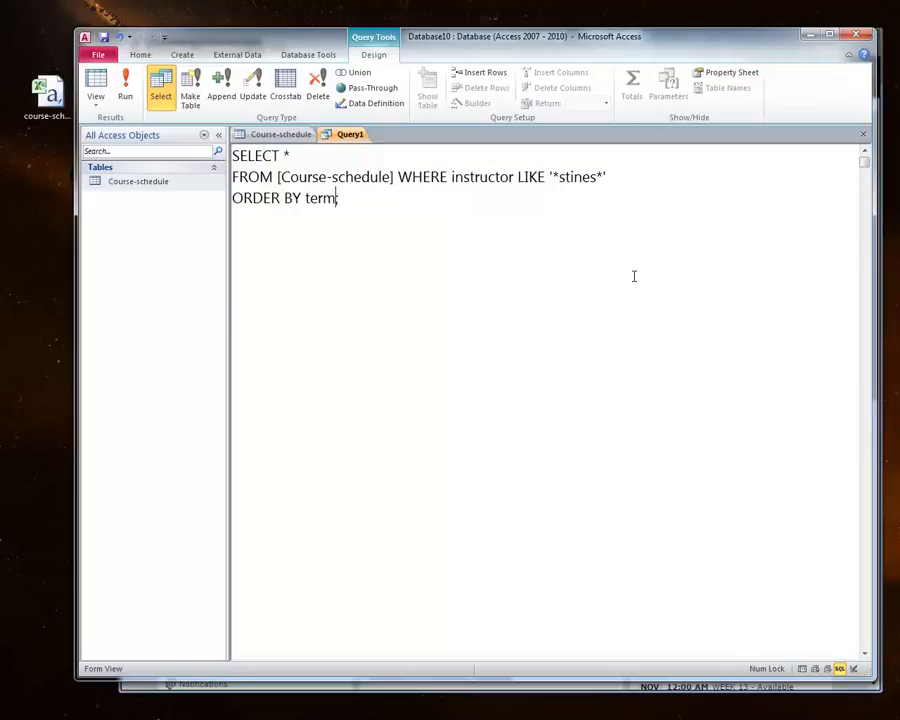
click(285, 138)
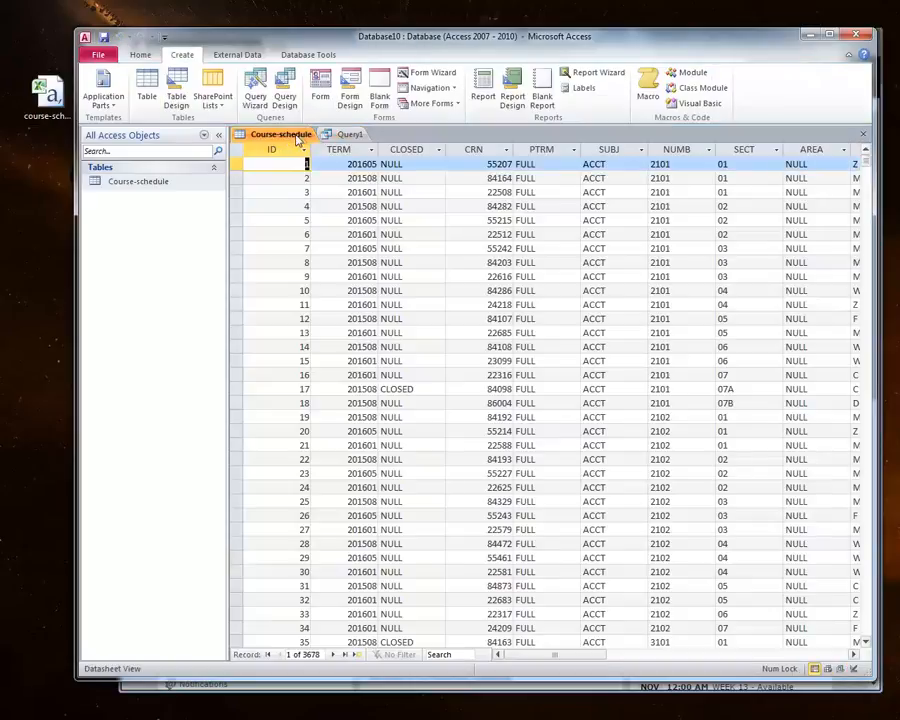
click(336, 136)
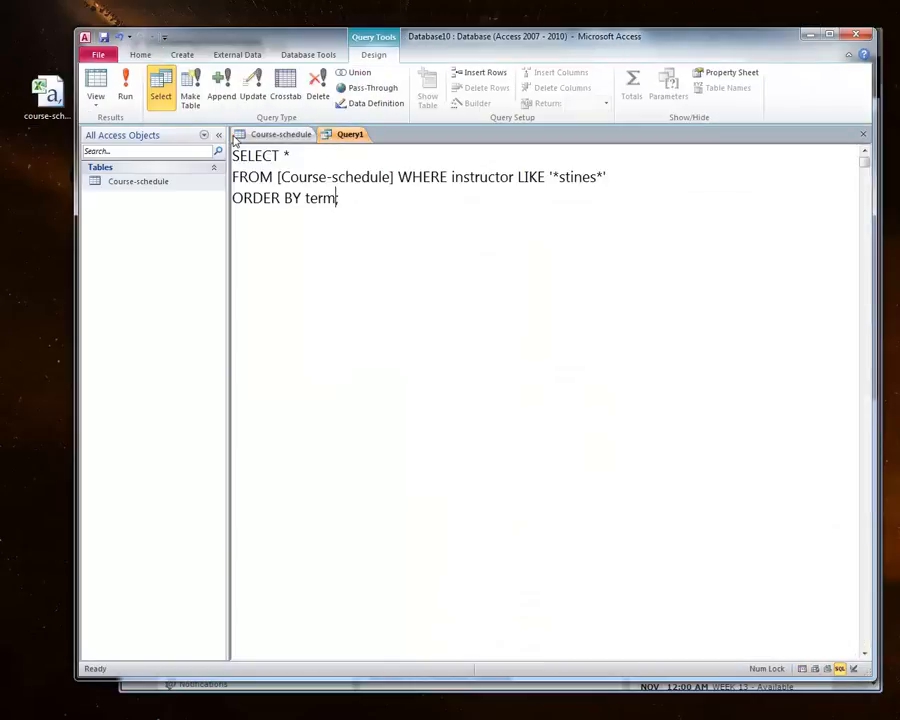
click(125, 90)
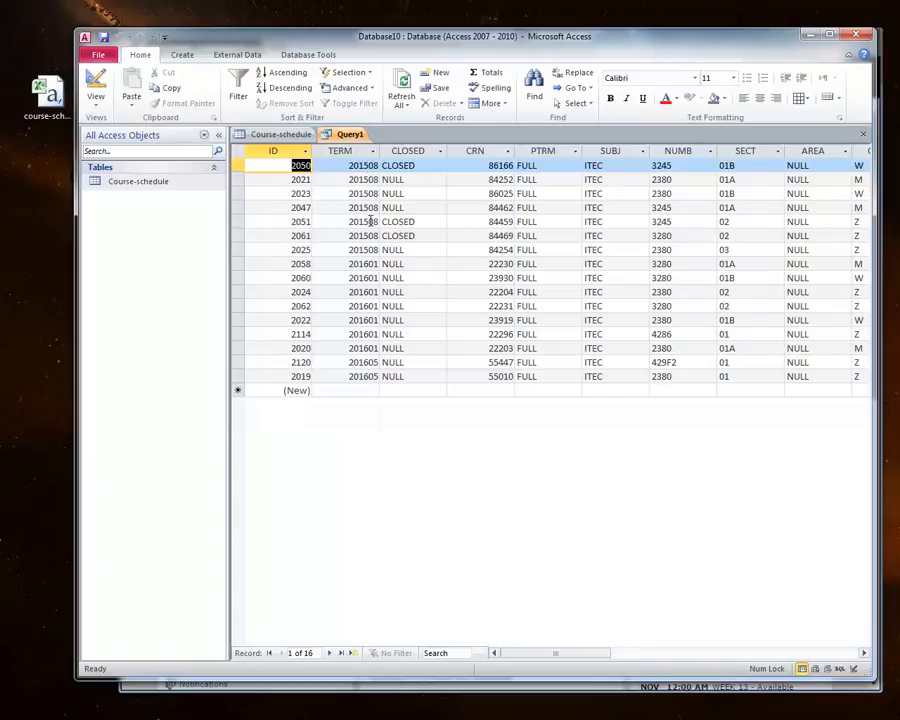
Step: Scroll through the sorted query results to check the term and instructor columns
click(371, 263)
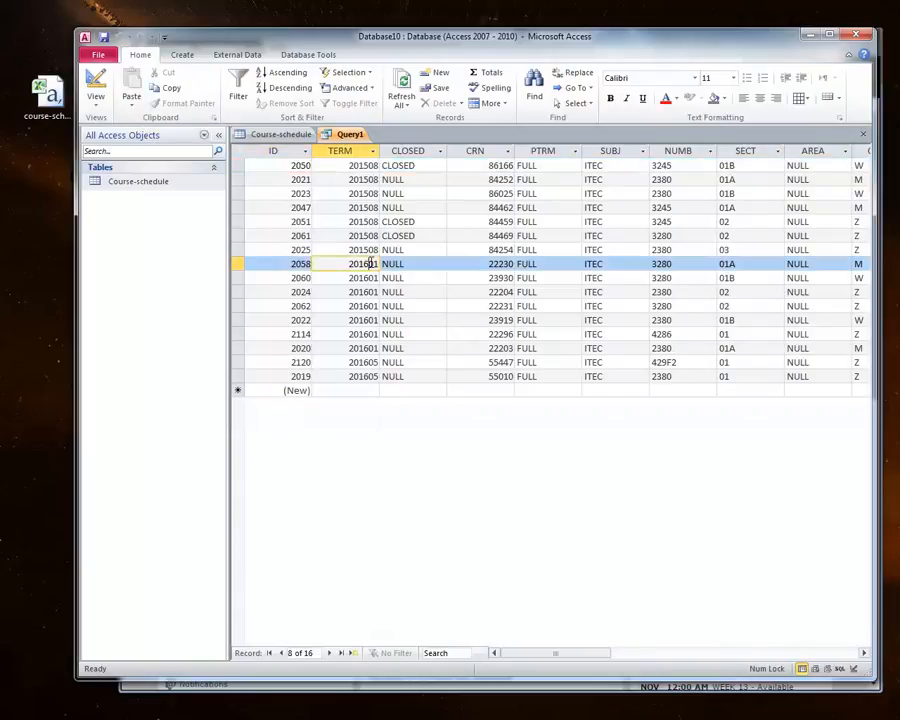
click(364, 362)
drag(349, 362, 383, 367)
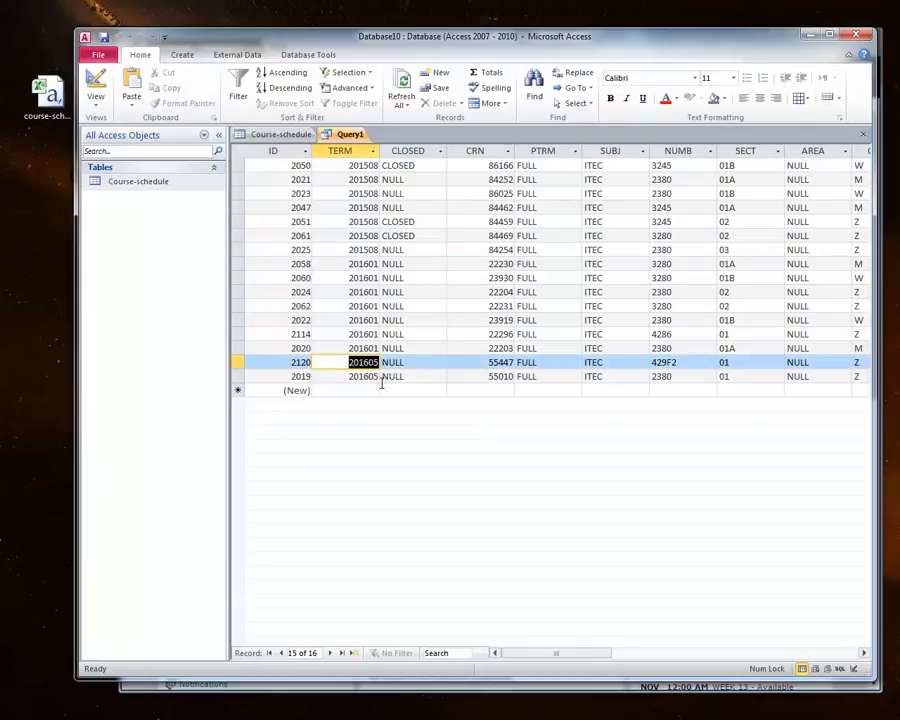
drag(581, 657, 757, 650)
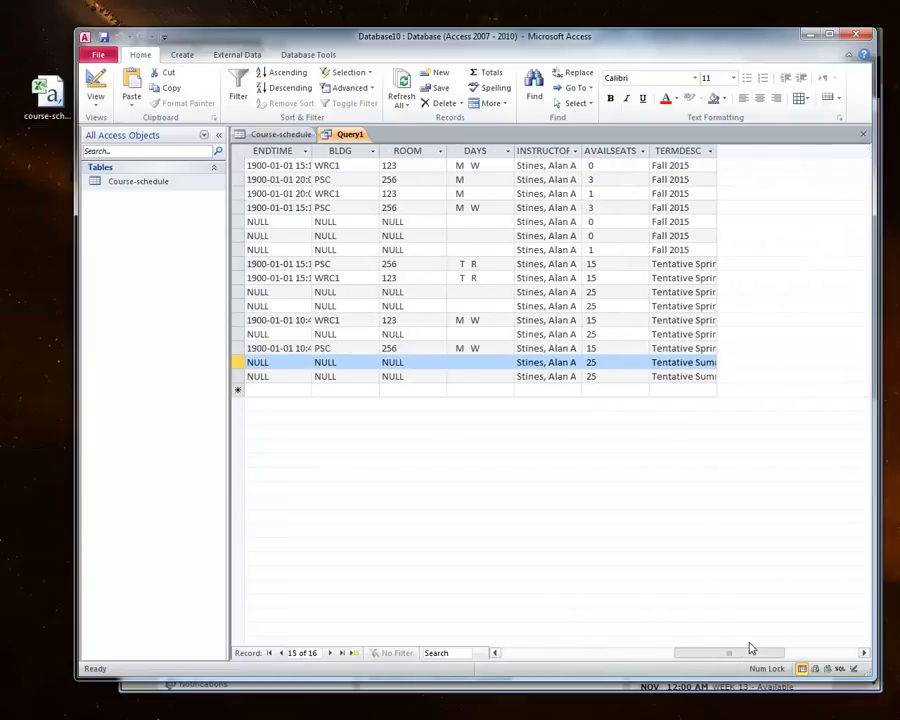
click(614, 167)
drag(772, 650, 560, 660)
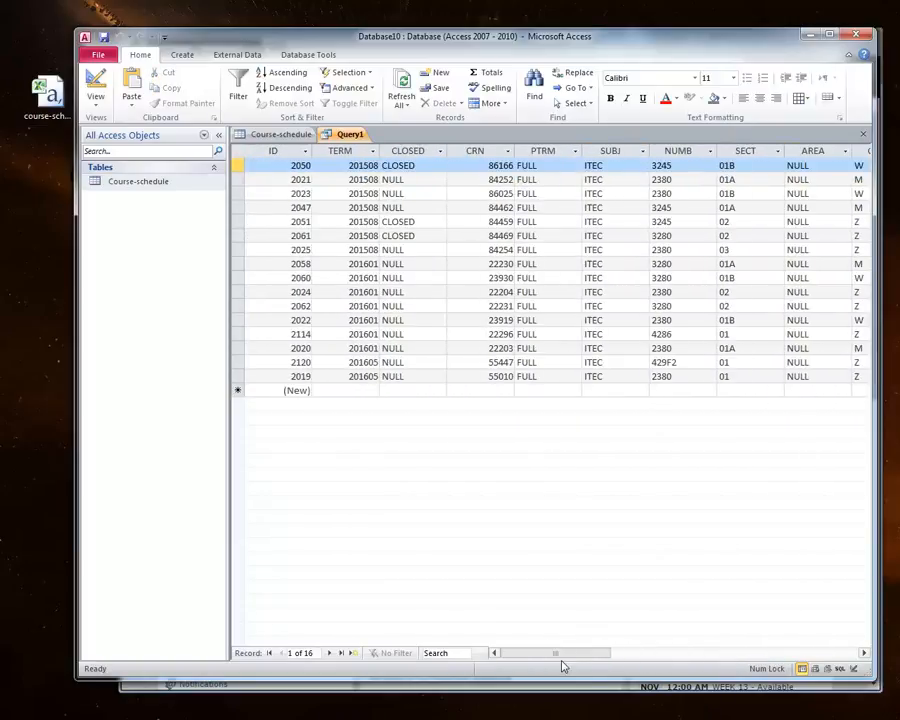
Step: Examine the SECT column values in the Course-schedule table before returning to the query's SQL
right_click(349, 137)
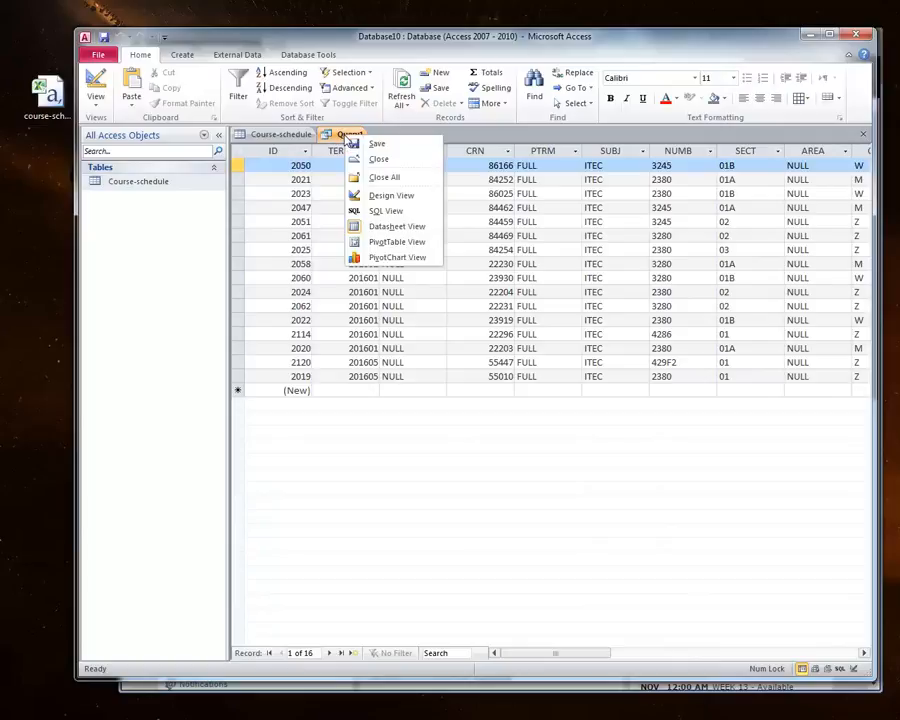
click(370, 211)
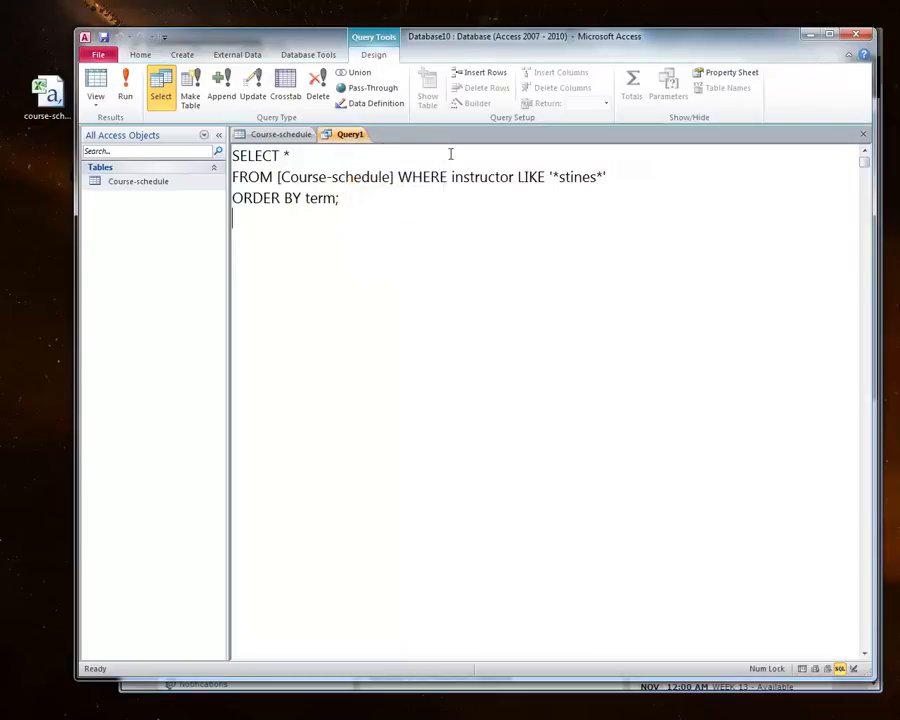
click(257, 134)
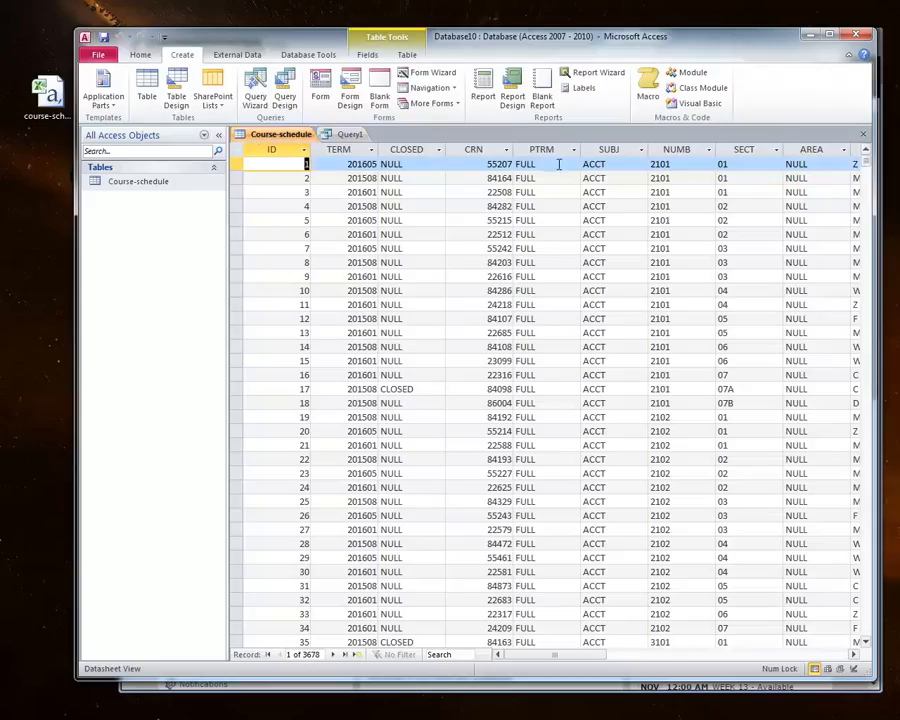
click(740, 149)
drag(582, 659, 628, 659)
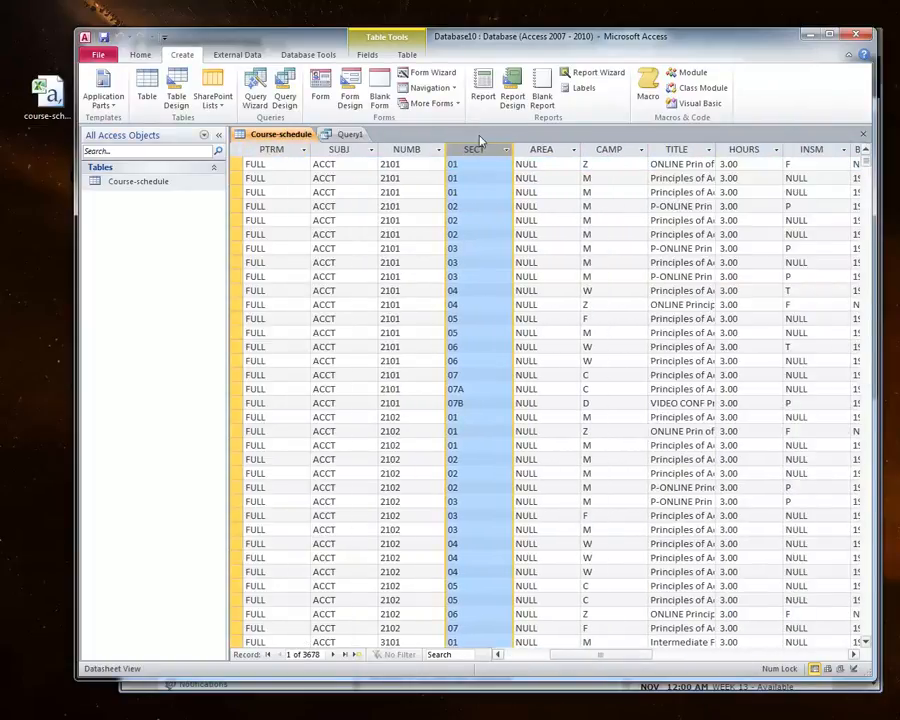
click(462, 163)
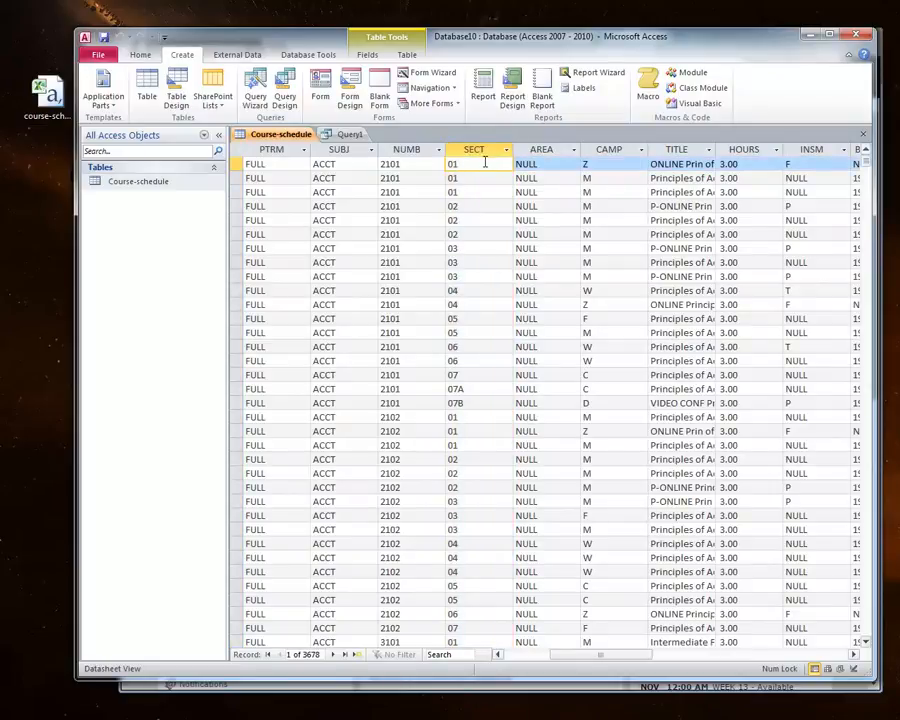
click(469, 401)
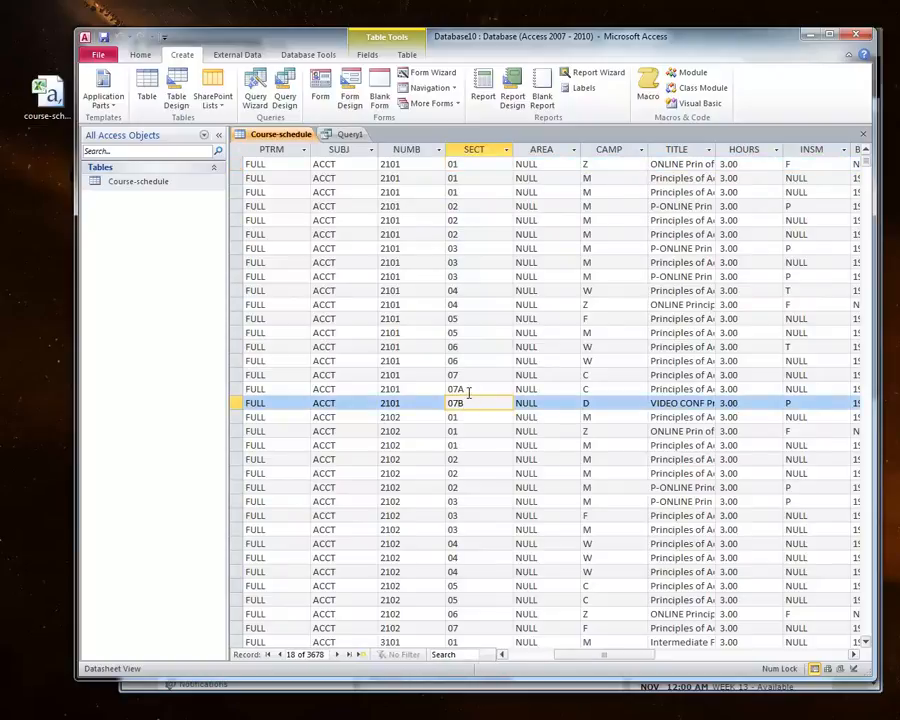
click(469, 389)
key(Down)
click(596, 390)
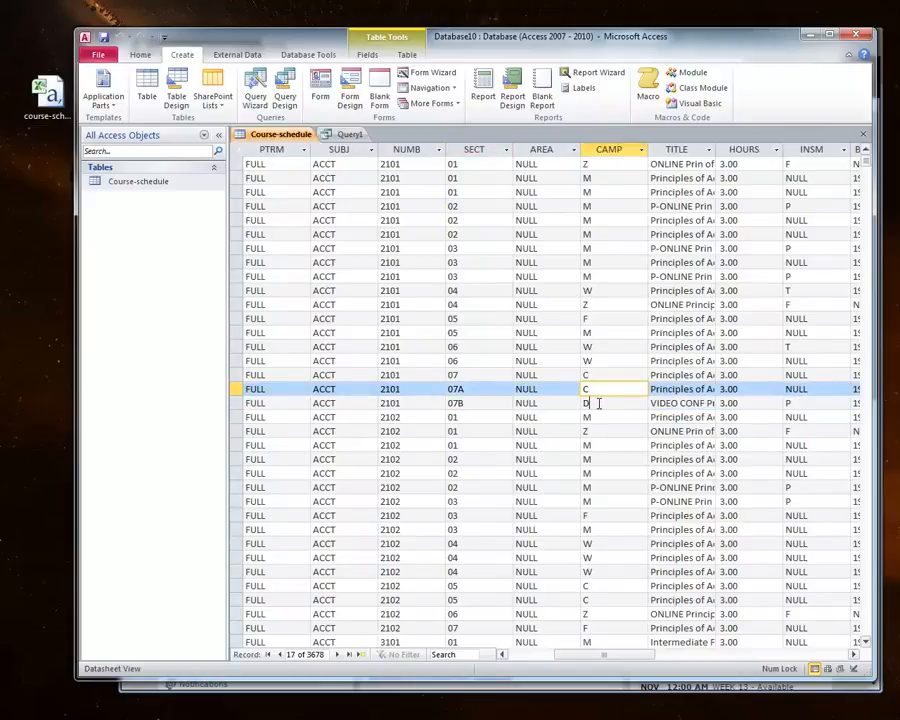
click(598, 401)
click(356, 136)
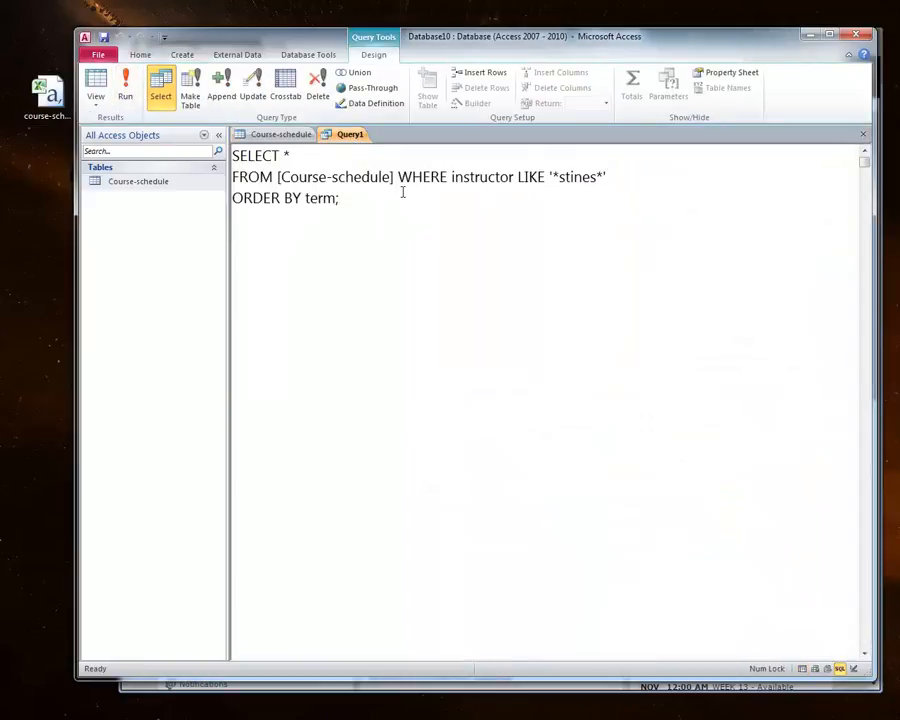
Step: Replace the WHERE condition with sect LIKE '*a*' or sect LIKE '*b*' and run the query
click(660, 178)
key(shift+Left)
key(shift+Left)
key(shift+Left)
key(shift+Left)
key(shift+Left)
key(shift+Left)
key(shift+Left)
key(shift+Left)
key(shift+Left)
key(shift+Left)
key(shift+Left)
key(shift+Left)
key(shift+Left)
key(shift+Left)
key(shift+Left)
key(shift+Left)
key(shift+Left)
key(shift+Left)
key(shift+Left)
key(shift+Left)
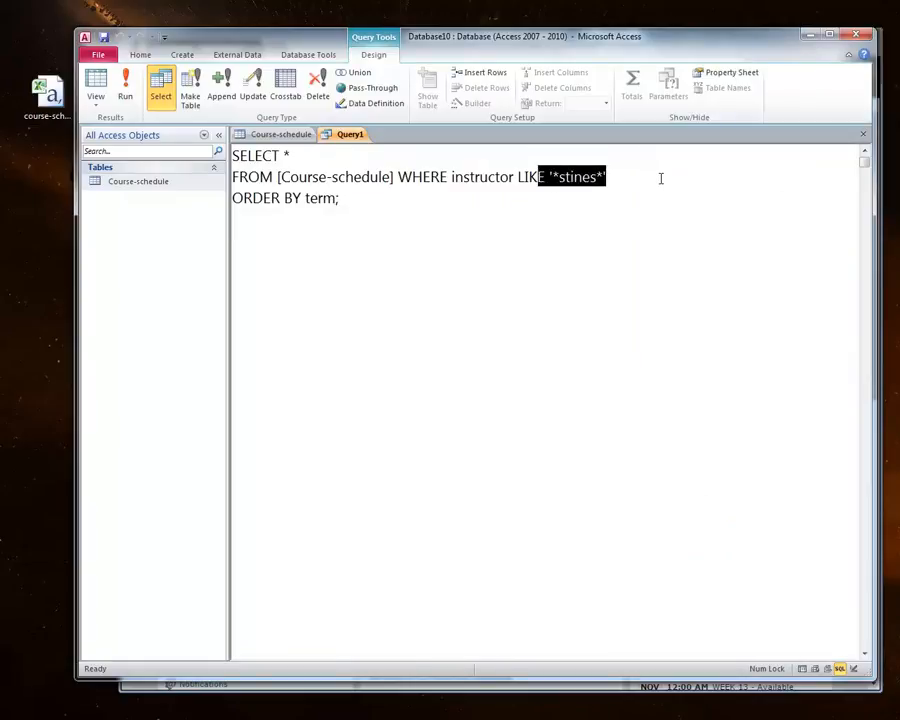
key(shift+Right)
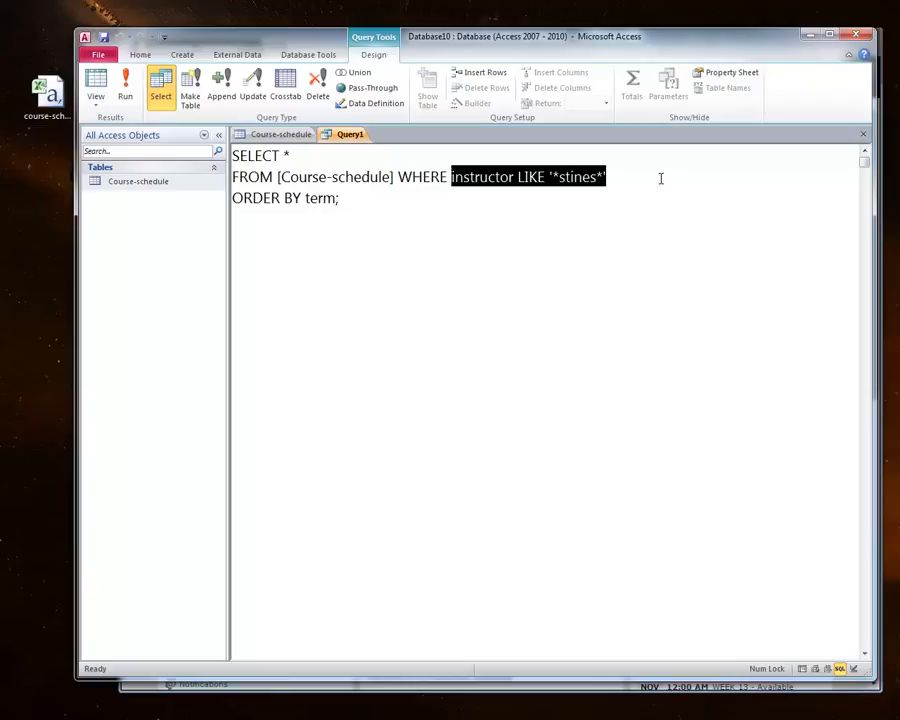
text(sect LI)
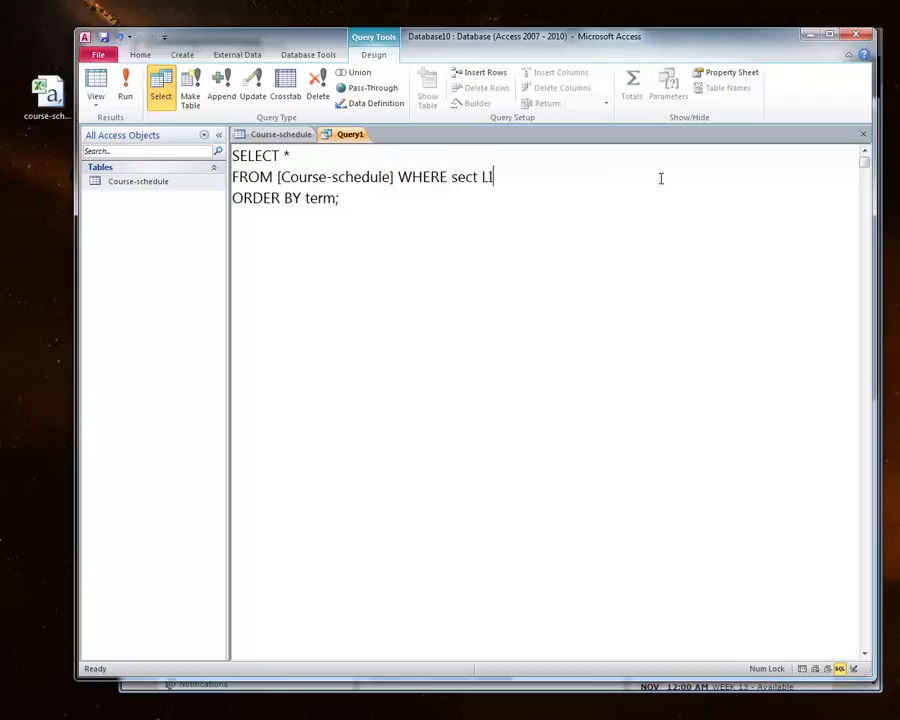
text(KE '*A*' or sect)
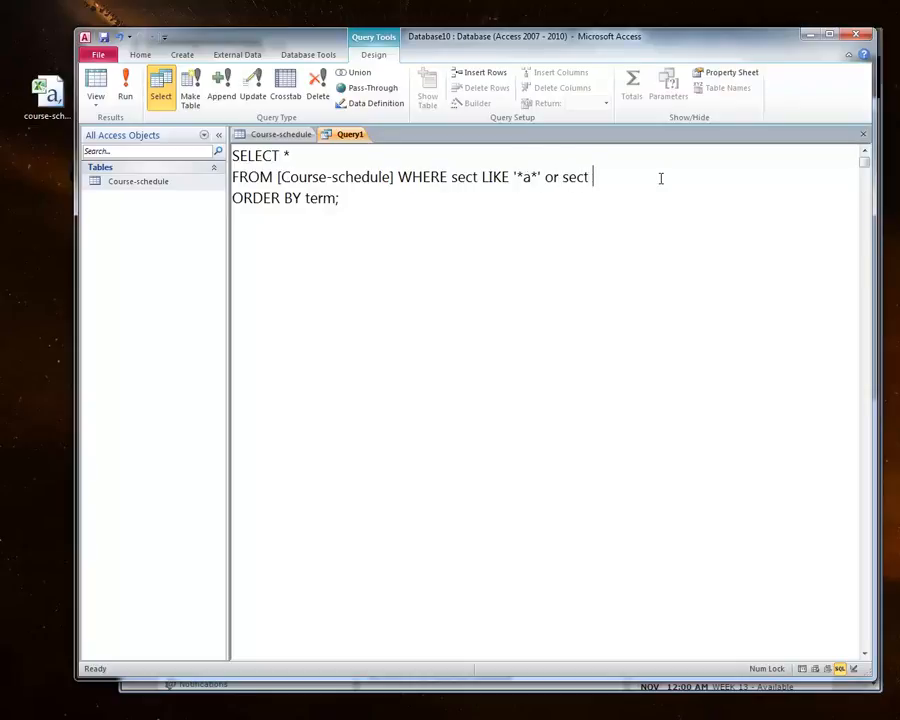
text( LIKE '*b*)
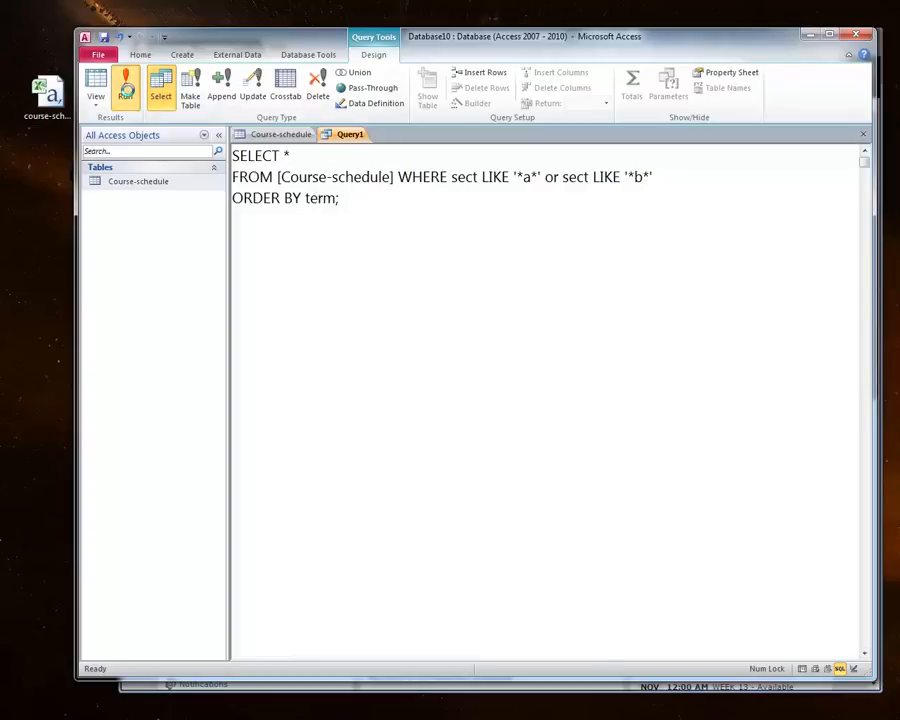
click(124, 94)
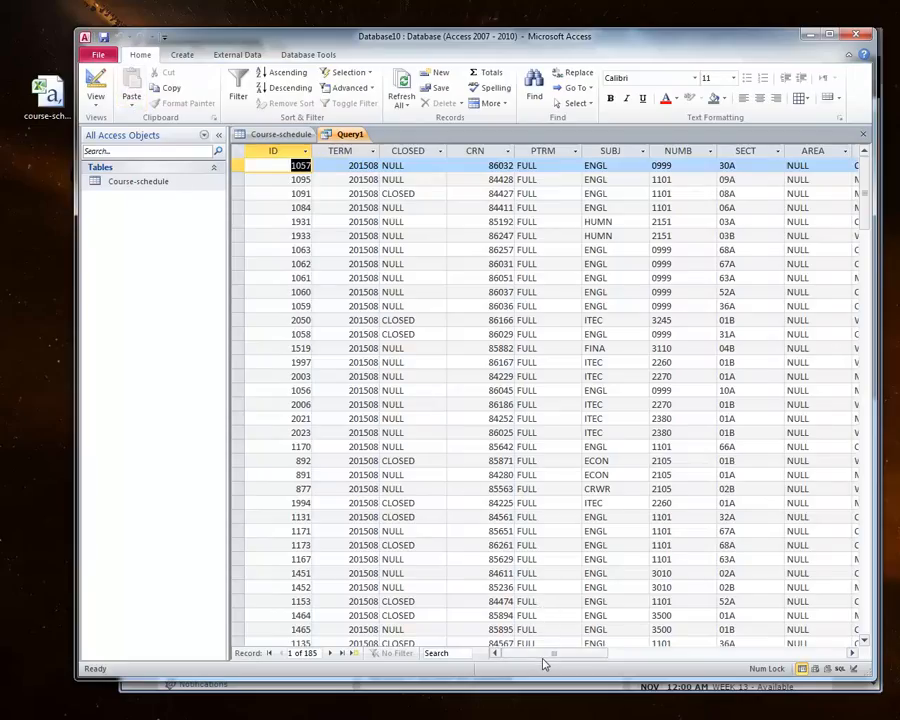
Step: Scroll through the new results to check the SECT and TITLE columns
drag(531, 659, 545, 659)
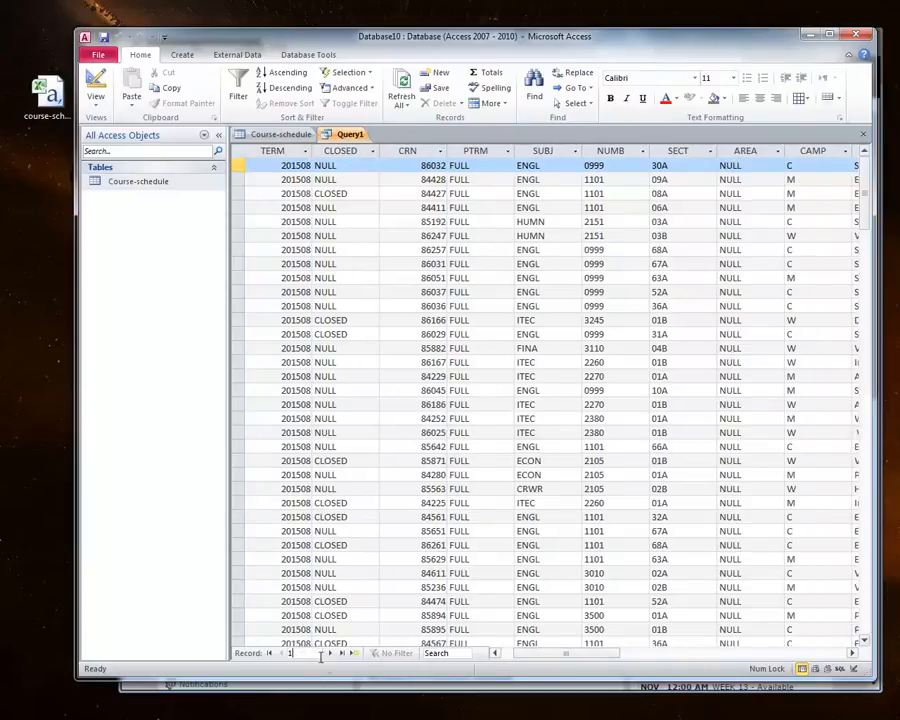
click(392, 601)
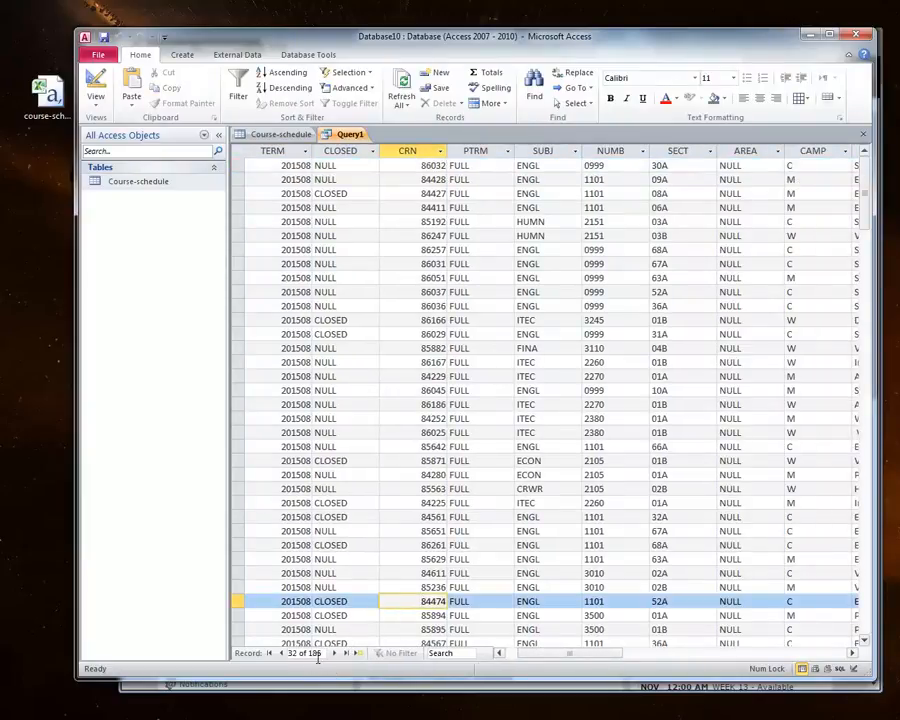
click(237, 601)
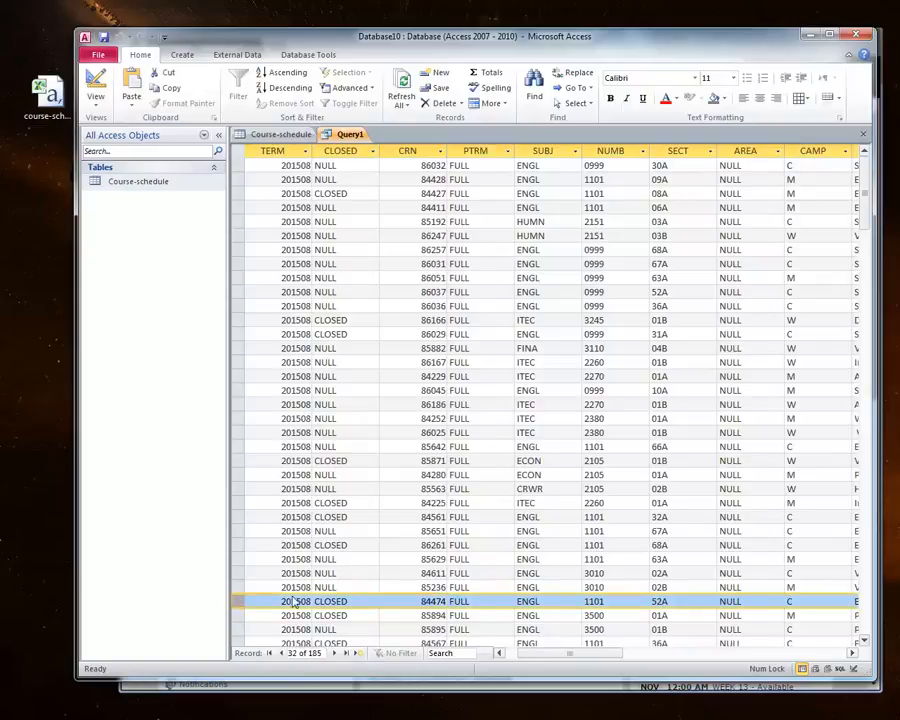
mouse_move(532, 652)
mouse_down()
mouse_move(568, 652)
mouse_move(518, 660)
mouse_move(541, 658)
mouse_up()
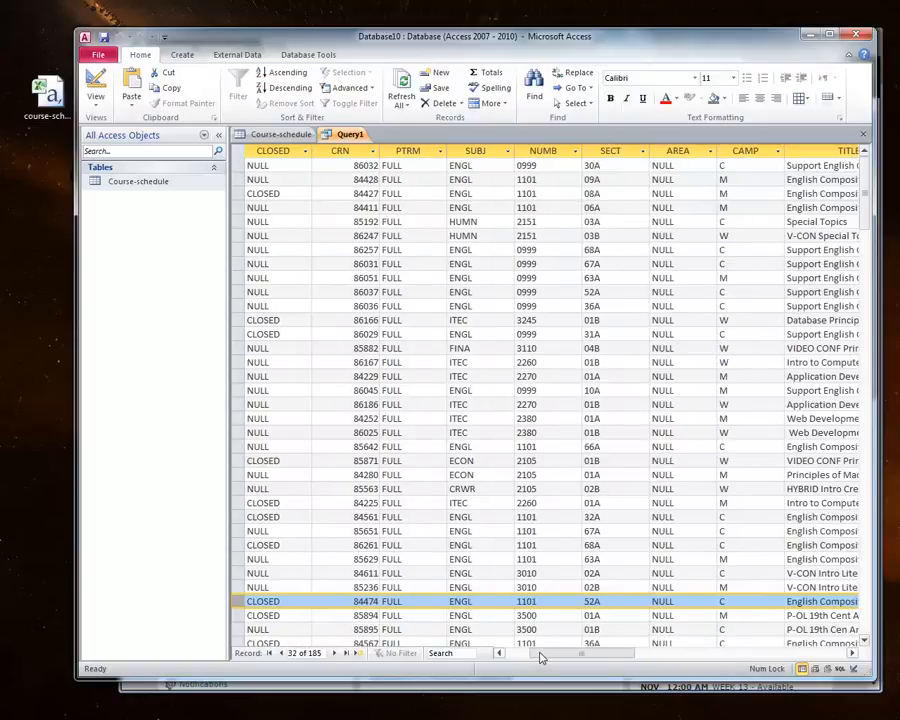
drag(545, 657, 557, 657)
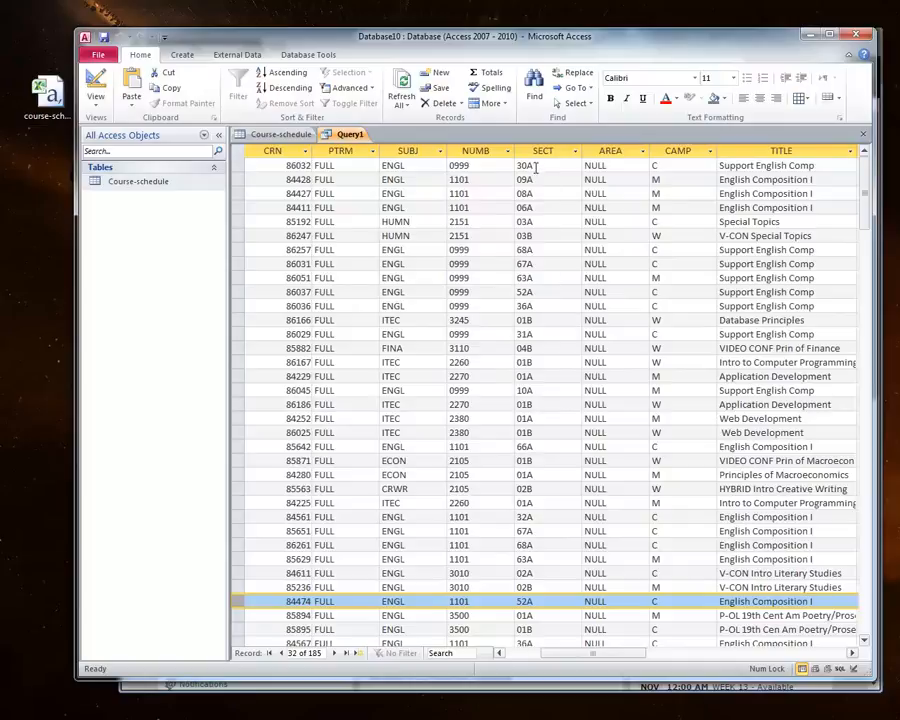
click(749, 236)
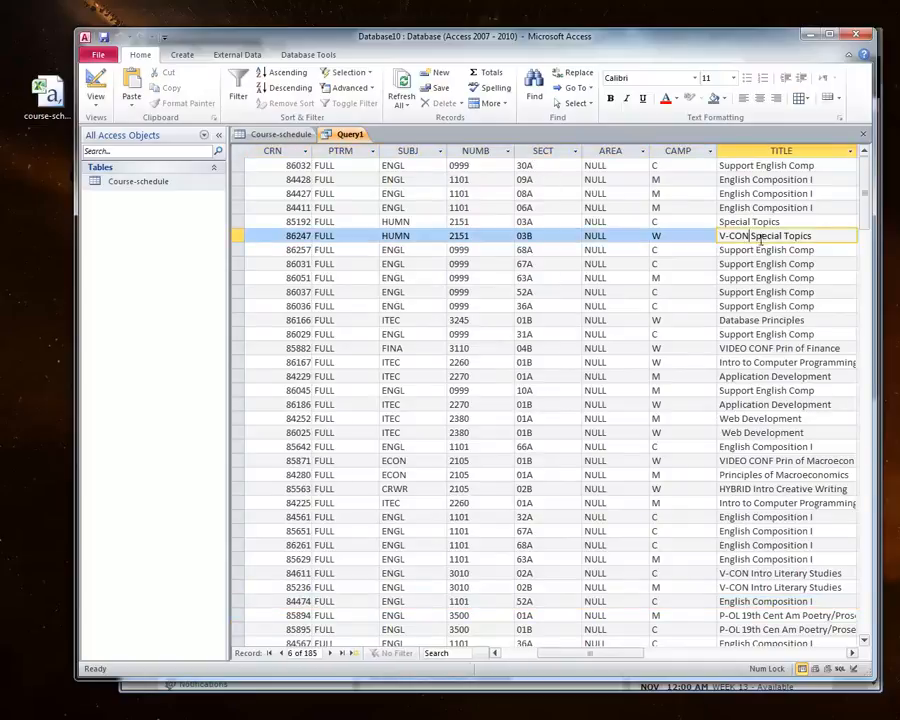
click(762, 348)
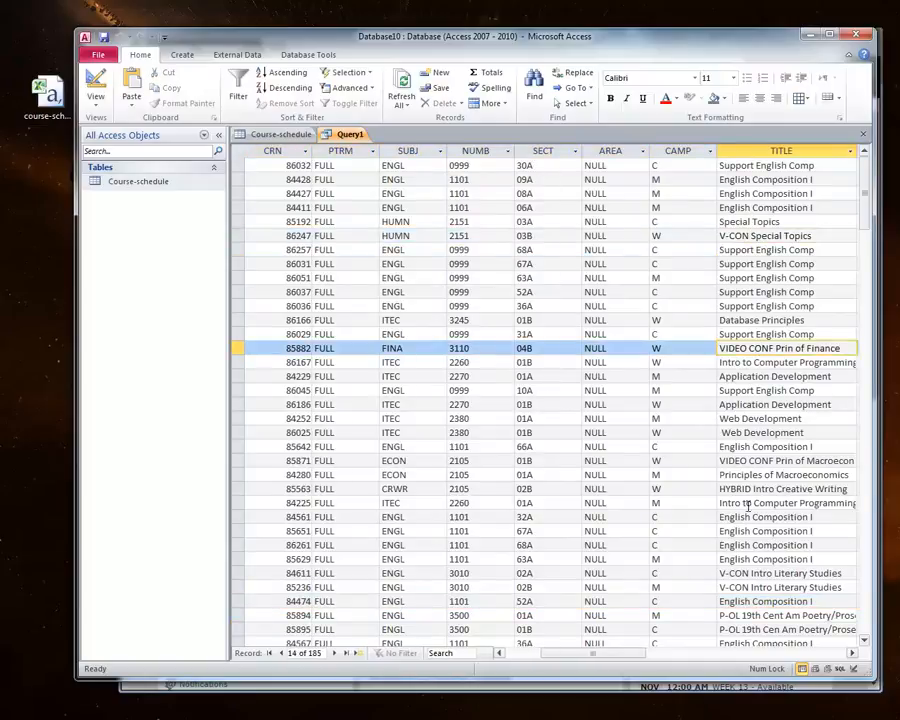
Step: Scroll back through the query results and return to the Query1 tab
click(744, 587)
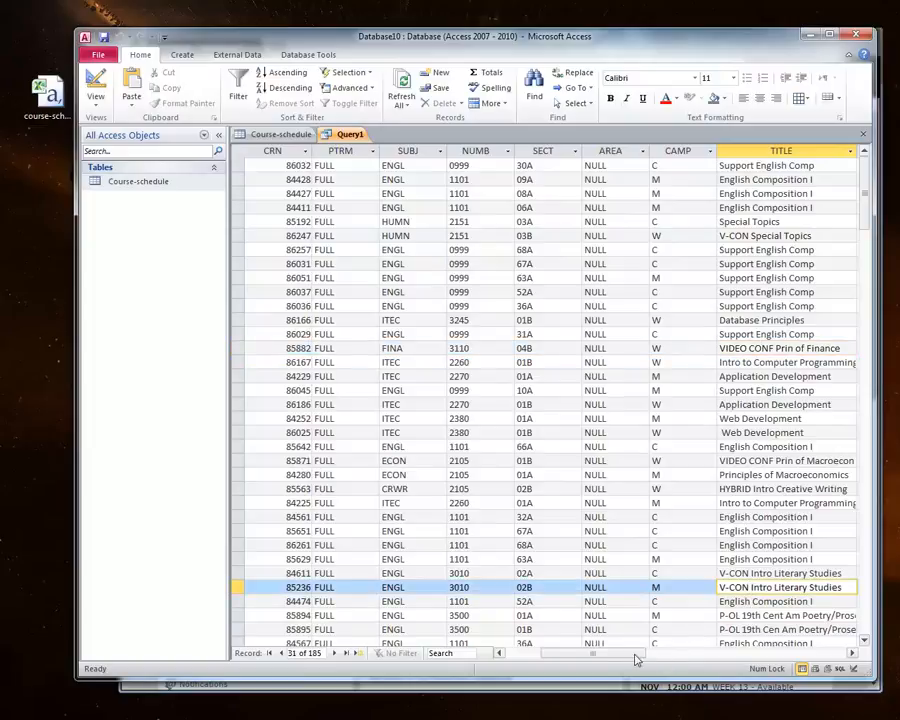
drag(614, 656, 547, 645)
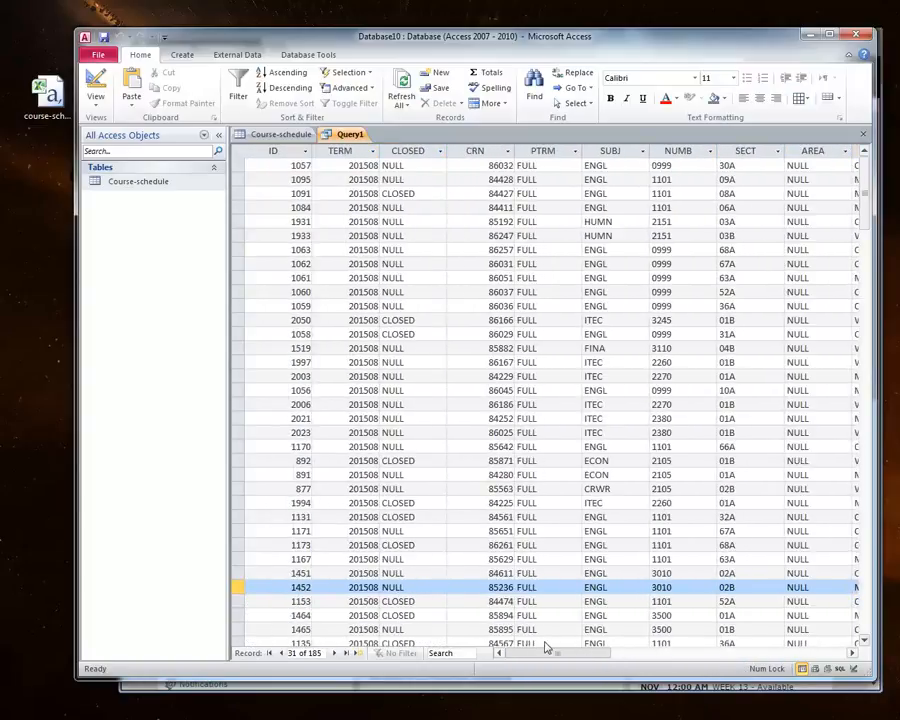
click(272, 134)
click(339, 136)
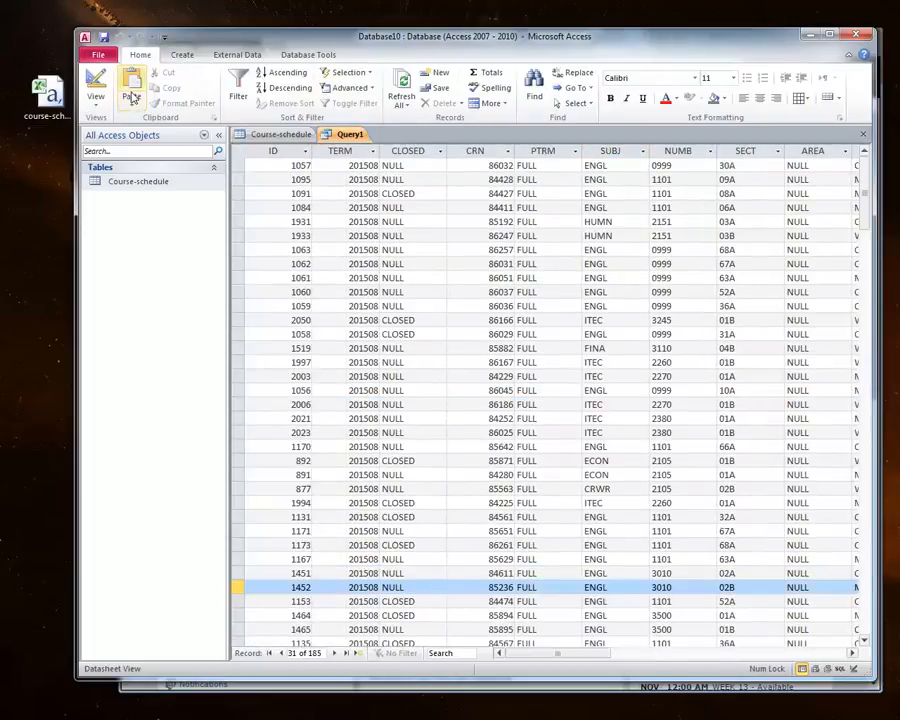
Step: In SQL view, replace the WHERE condition with sect LIKE '*c*' and run the query
click(96, 100)
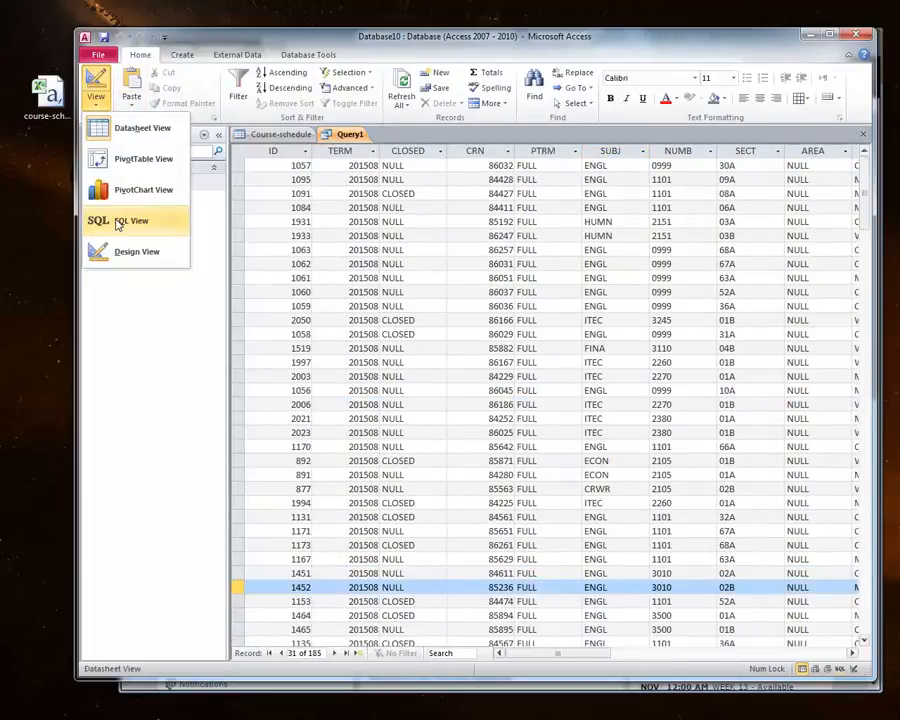
click(130, 223)
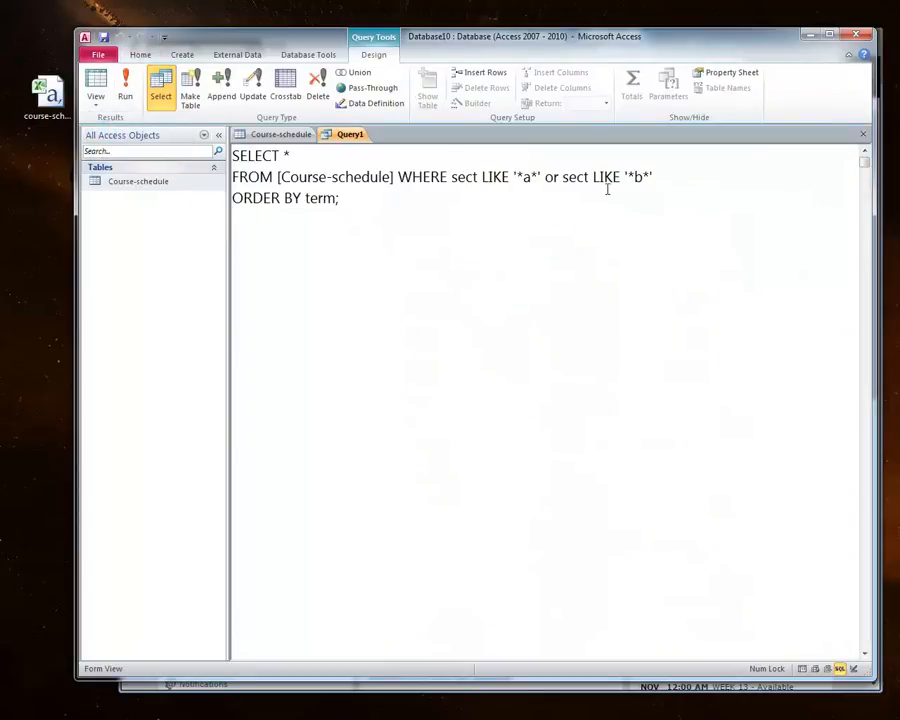
drag(657, 176, 514, 177)
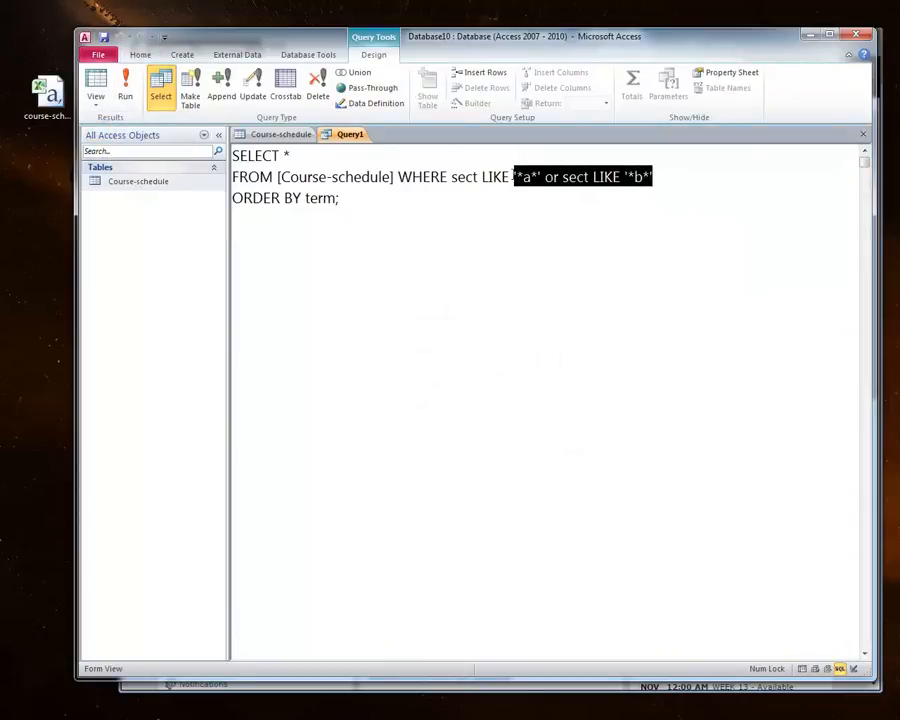
click(530, 177)
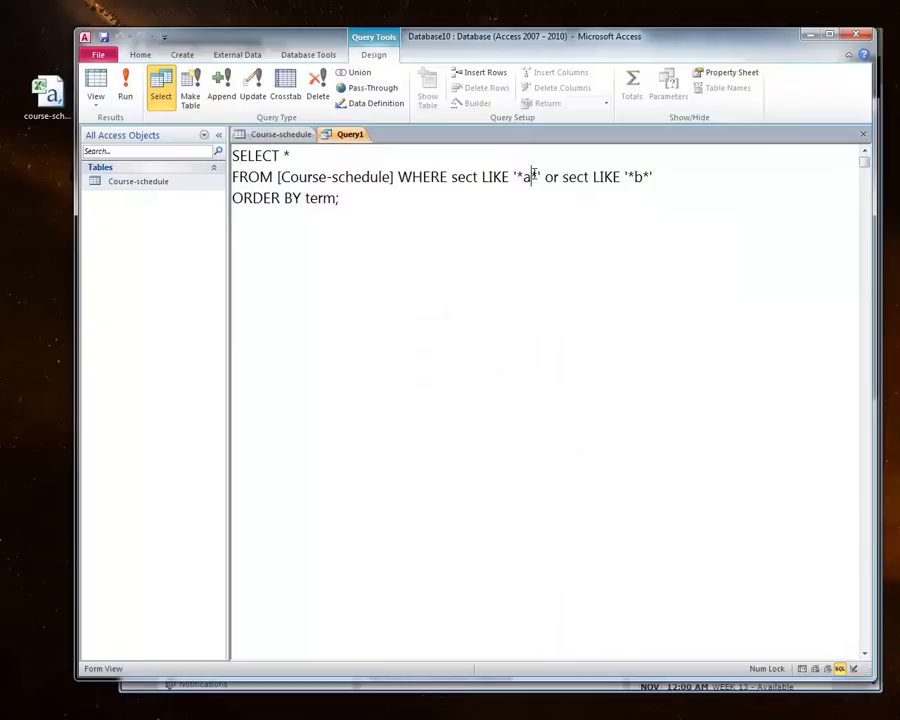
double_click(530, 177)
double_click(638, 177)
click(669, 176)
drag(655, 176, 511, 177)
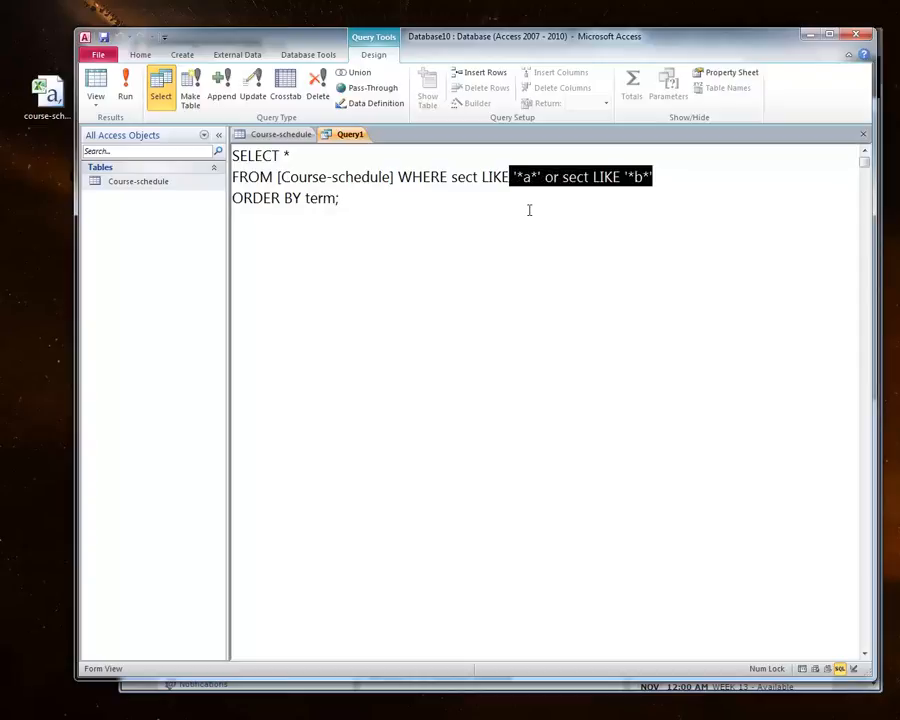
text(')
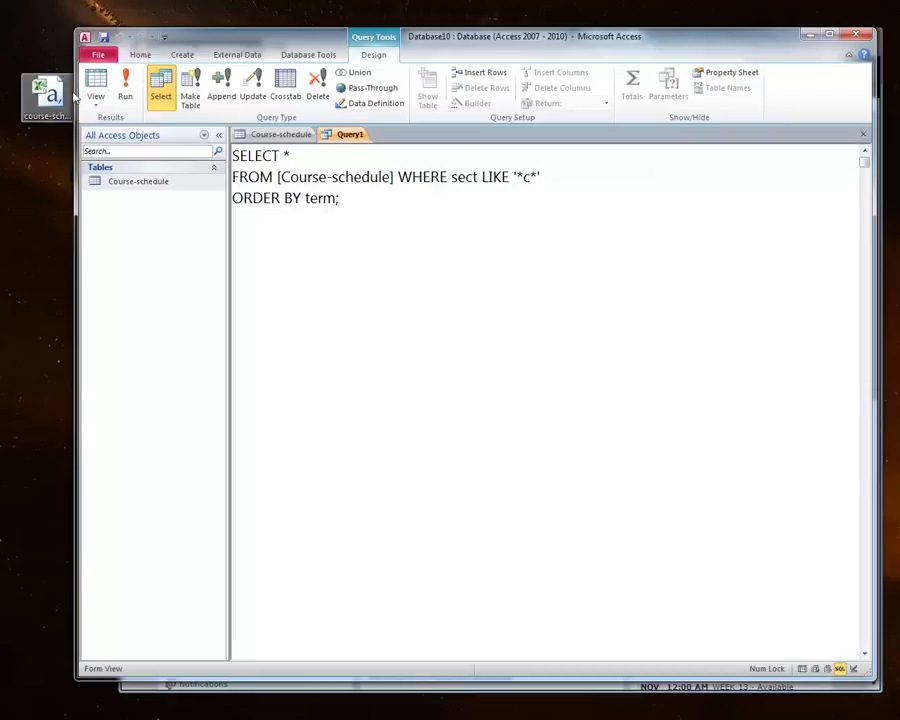
click(126, 94)
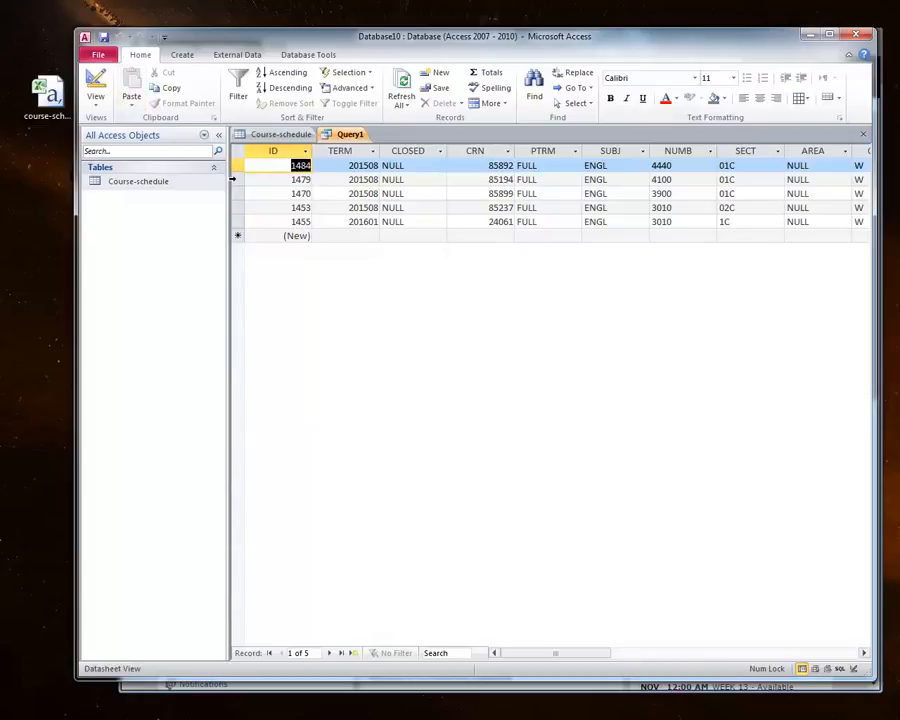
Step: Examine the returned records, scrolling across to check their SECT values
click(232, 179)
click(232, 193)
click(232, 202)
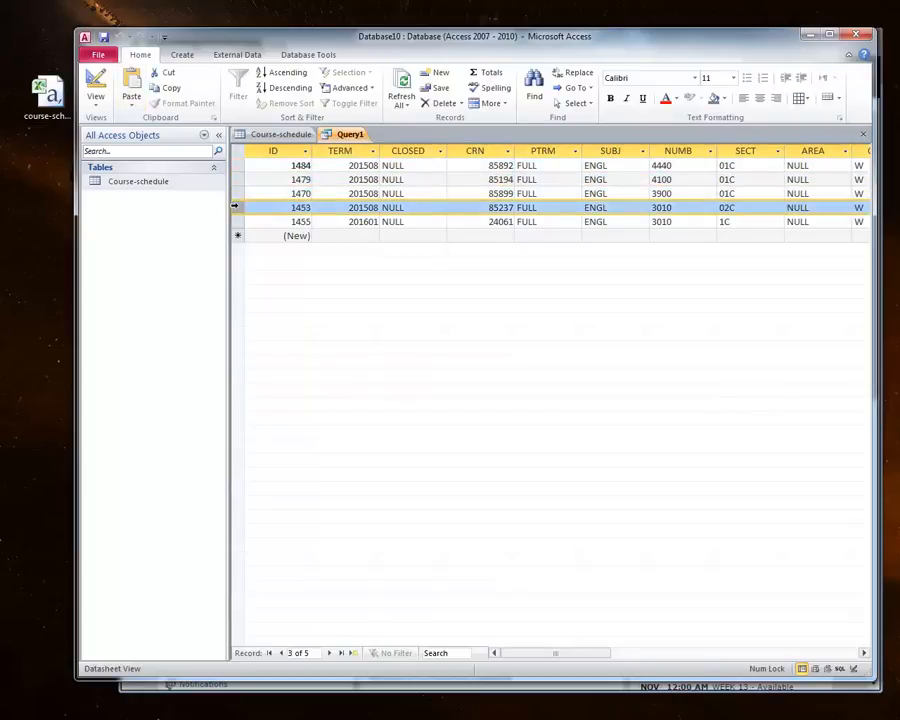
key(Down)
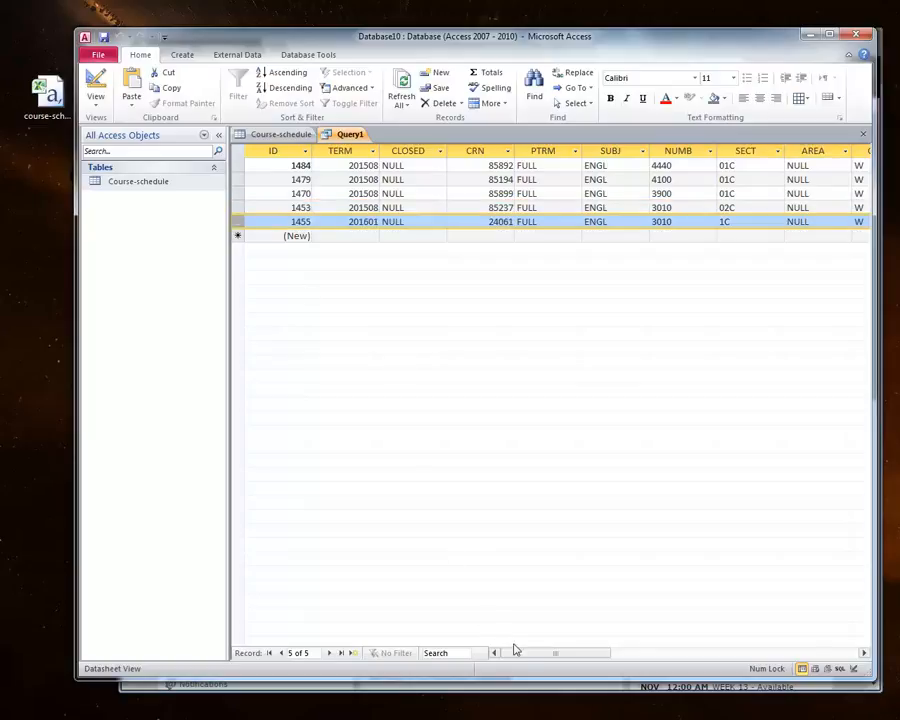
drag(522, 654, 577, 662)
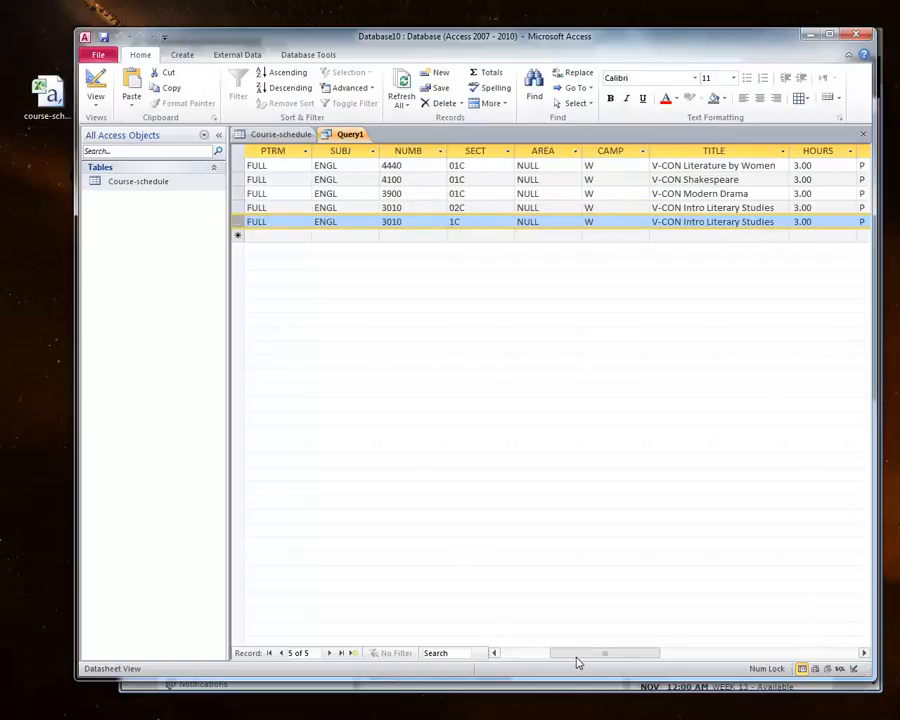
click(469, 165)
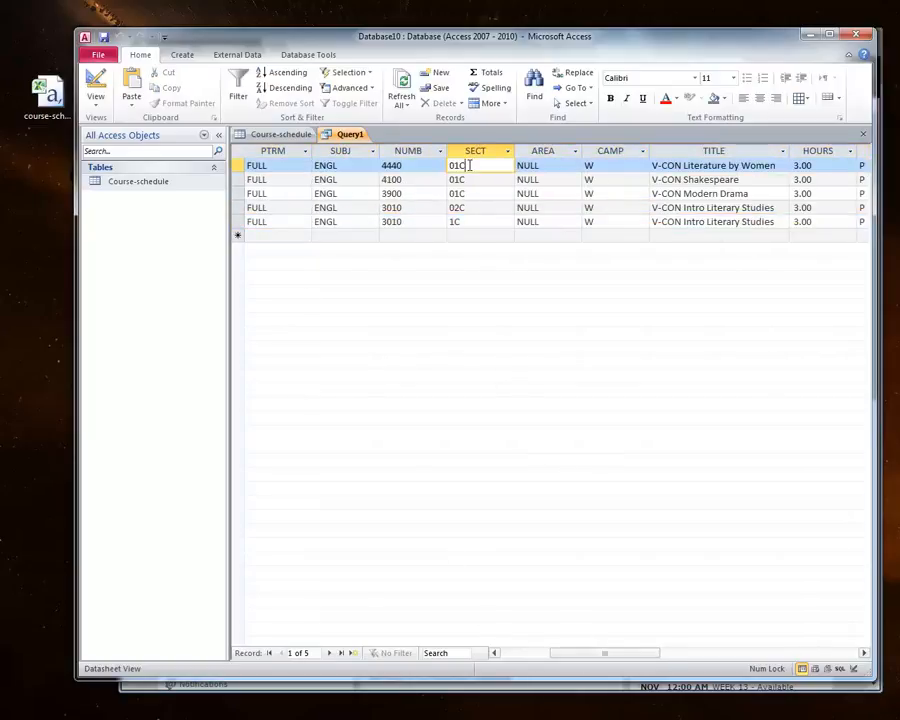
click(470, 221)
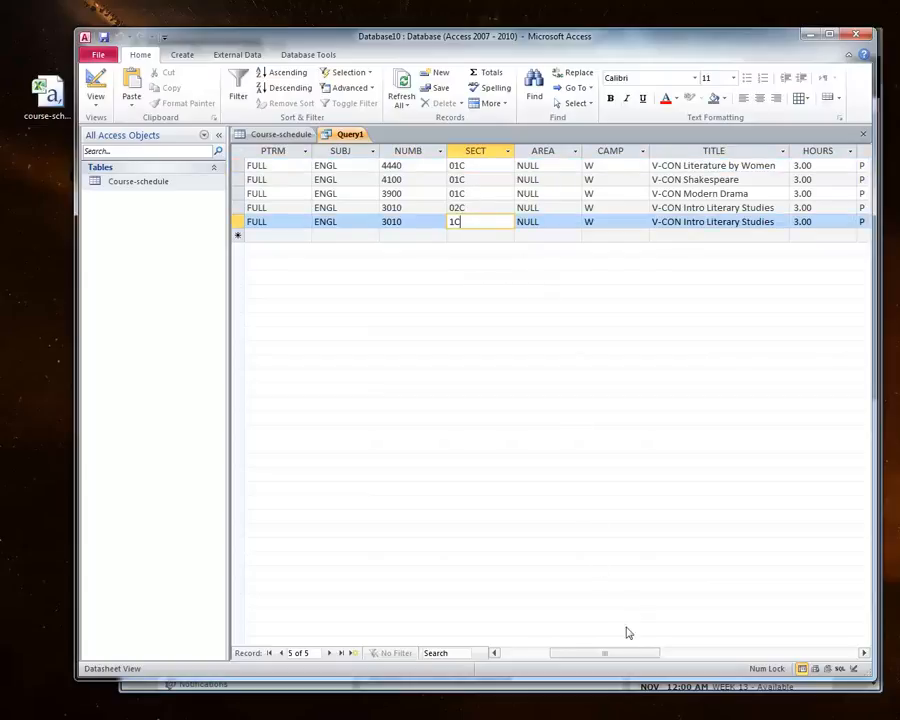
drag(616, 652, 642, 656)
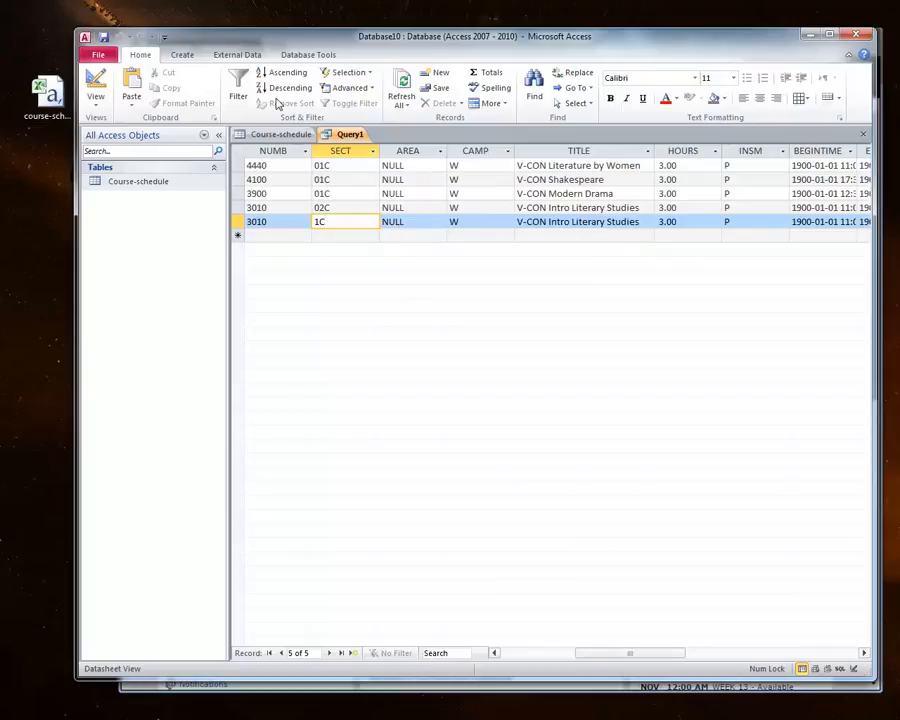
Step: In SQL view, change the WHERE condition to sect LIKE '*d*' and run the query
click(92, 104)
click(134, 224)
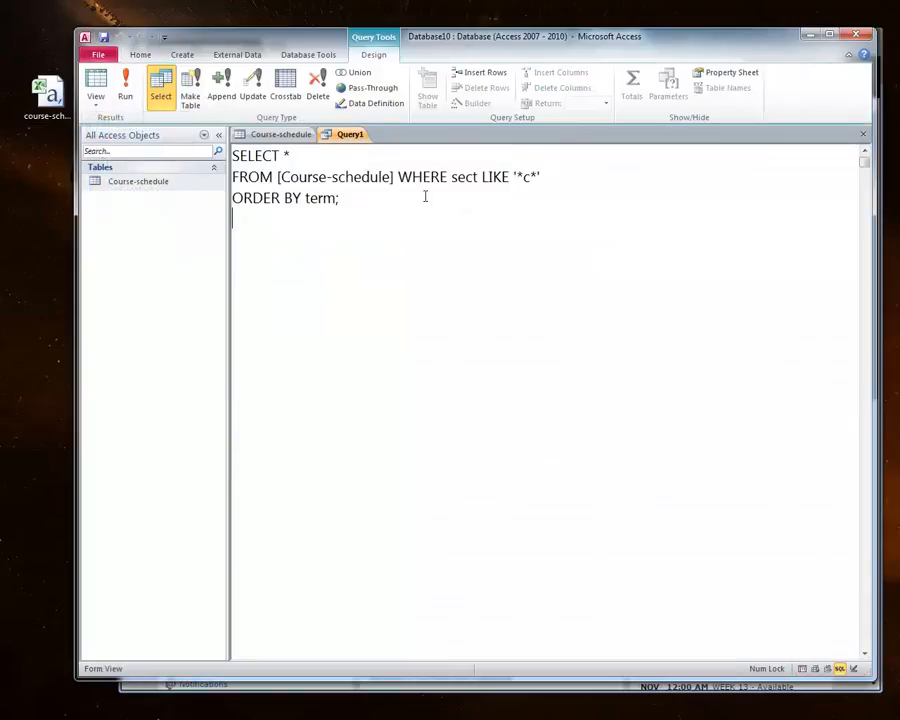
drag(531, 177, 523, 178)
text(d)
click(131, 98)
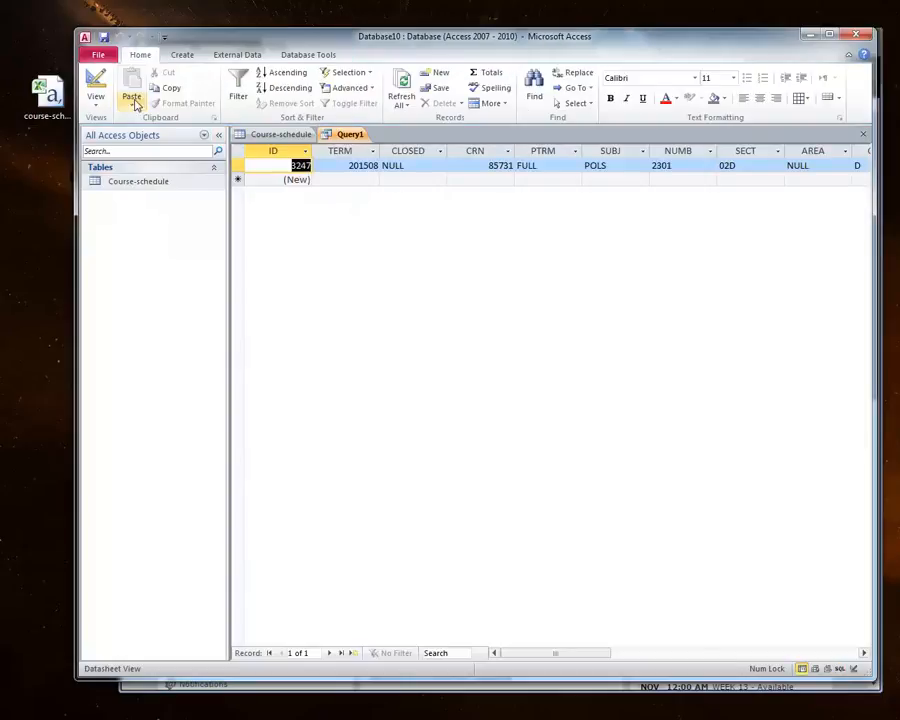
Step: Copy the instructor's name from the returned record's INSTRUCTOR field
click(238, 166)
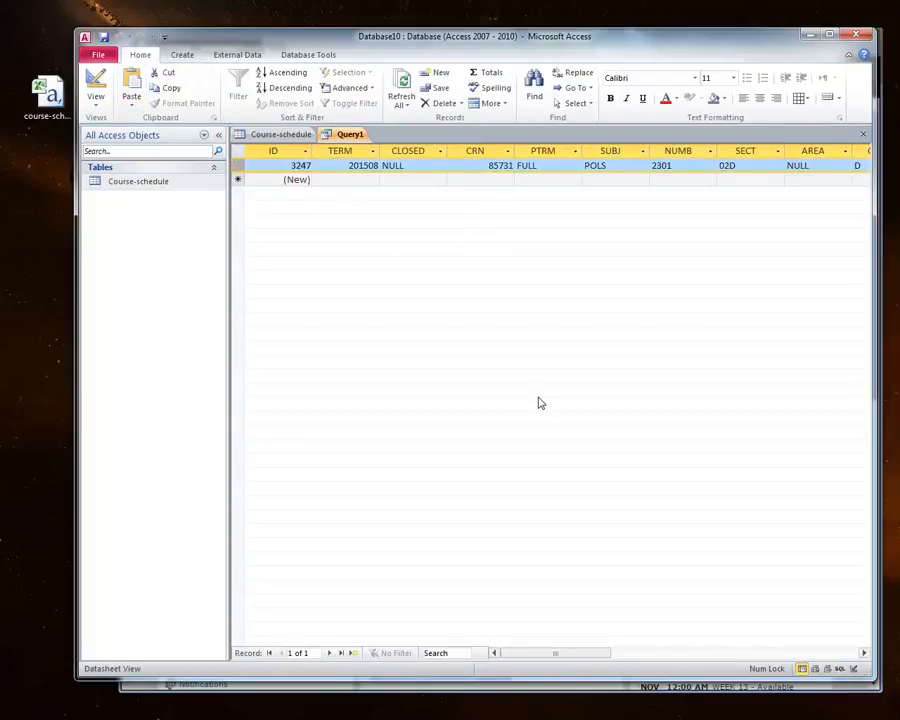
drag(554, 655, 720, 653)
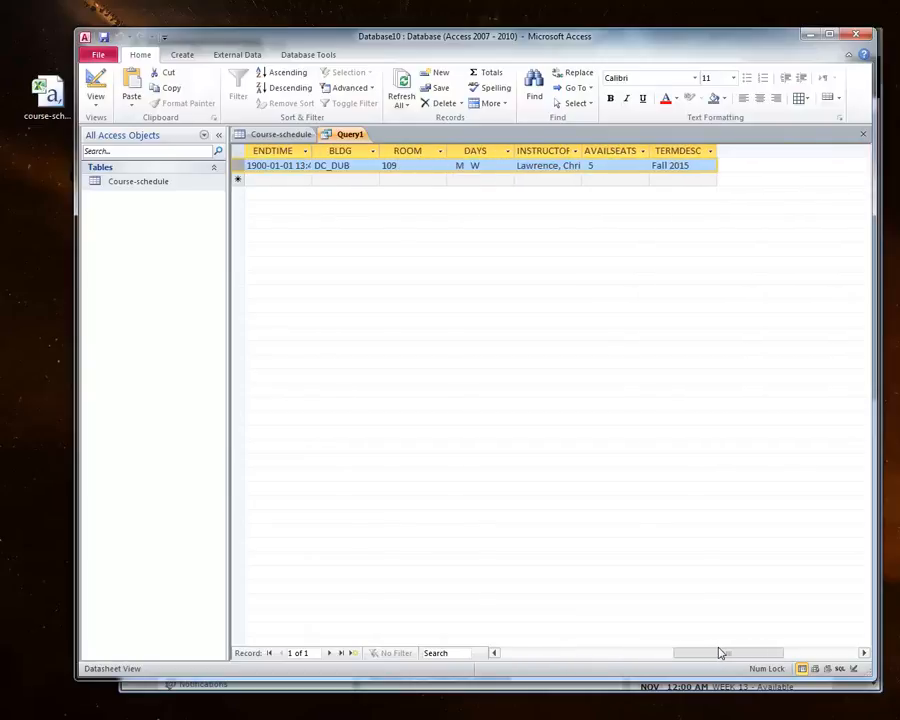
drag(582, 150, 518, 166)
click(587, 165)
right_click(516, 165)
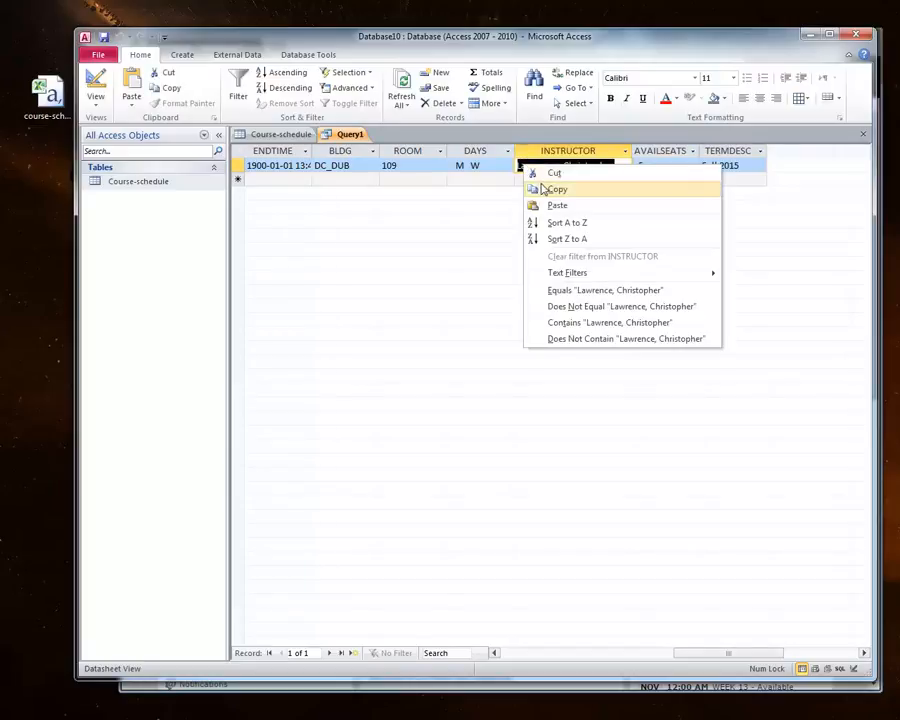
click(538, 188)
drag(693, 653, 669, 655)
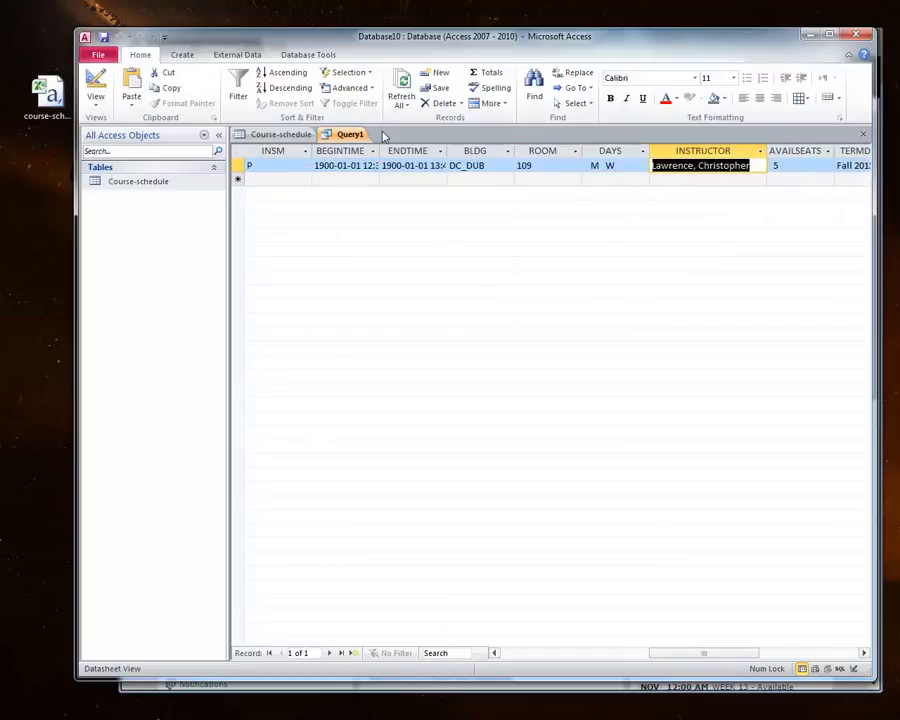
Step: Create a new query in Query Design with the Course-schedule table and open its SQL view
click(183, 55)
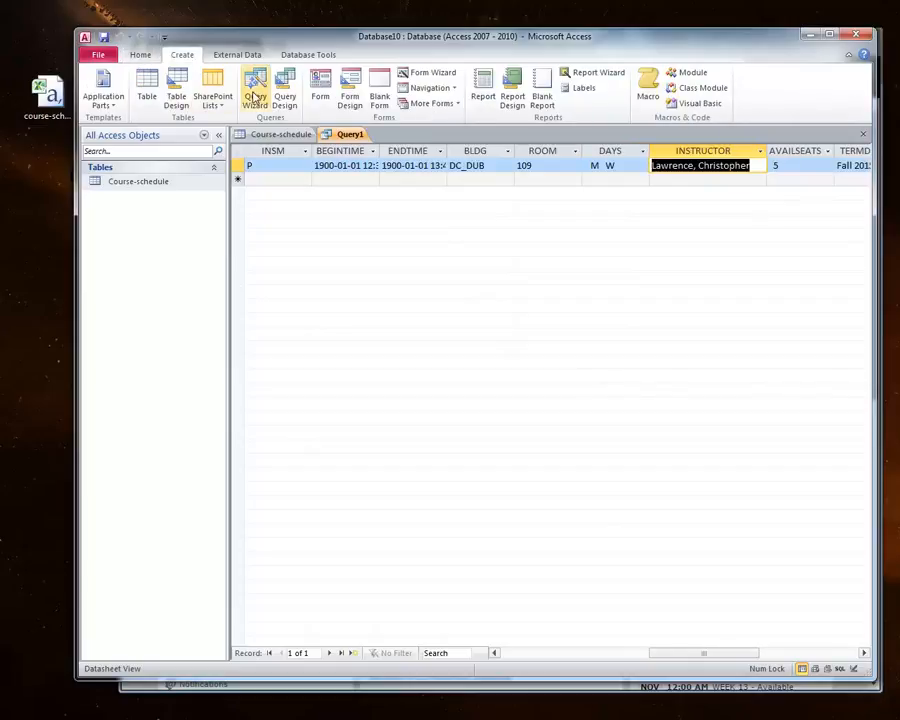
click(289, 92)
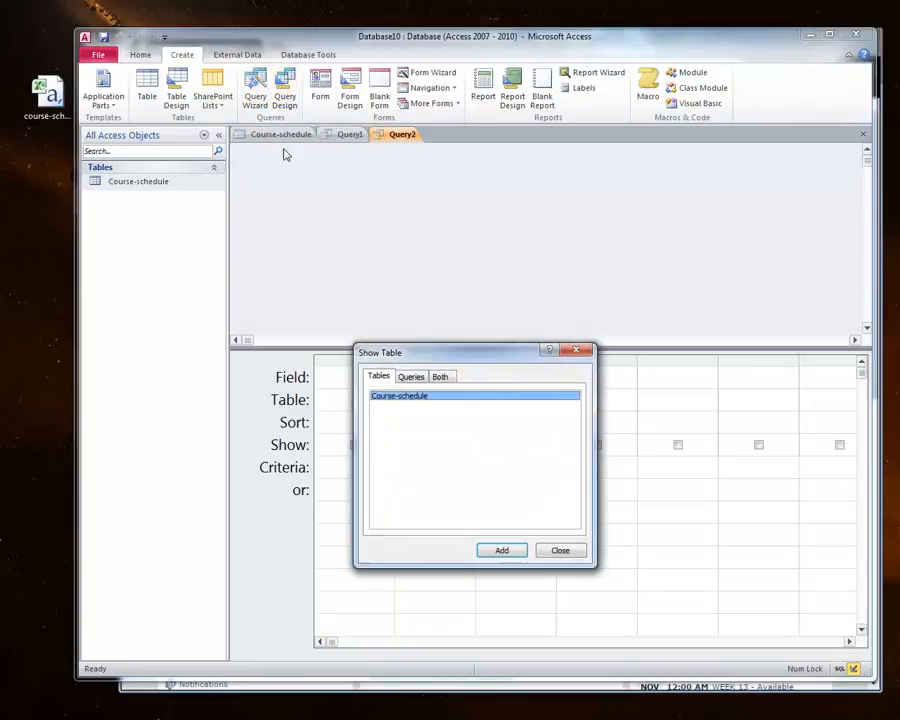
click(501, 551)
click(562, 552)
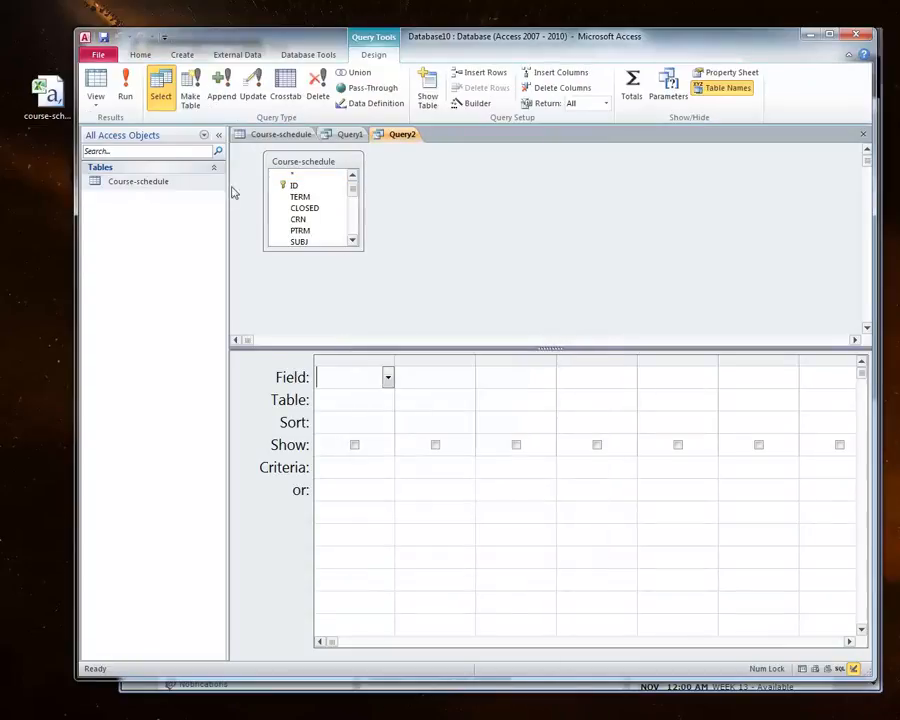
click(96, 100)
click(150, 221)
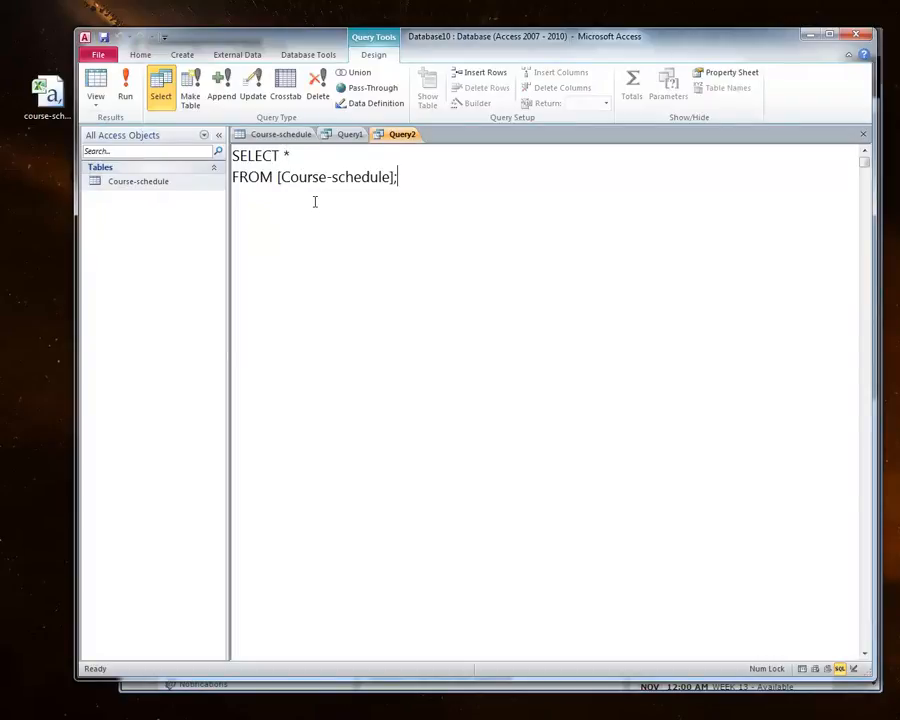
Step: Add WHERE instructor = followed by the pasted instructor name in quotes, and run the query
text(WHERE instruc)
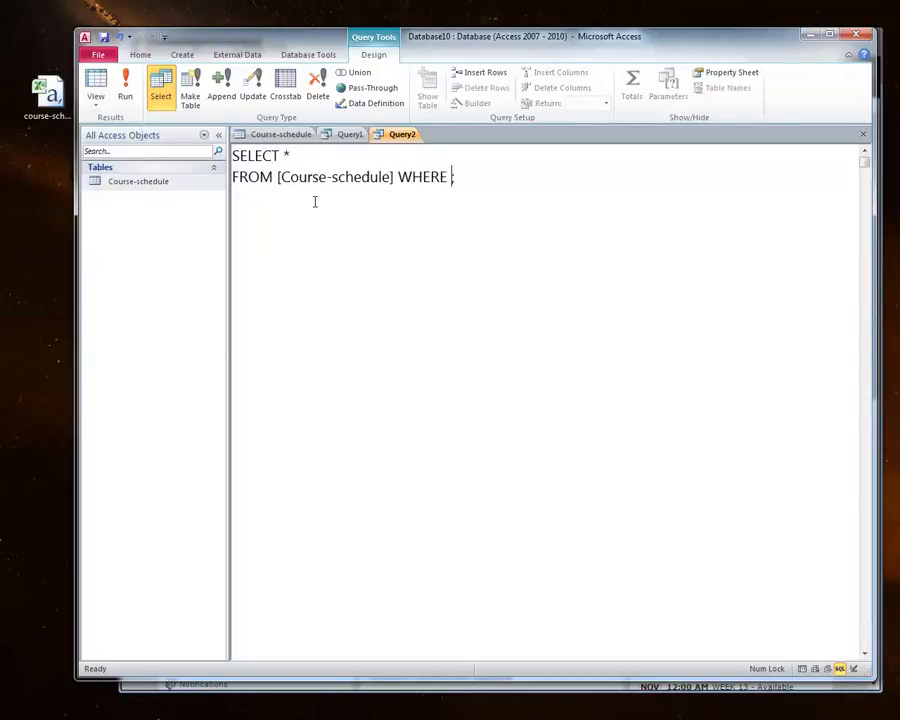
text(tor )
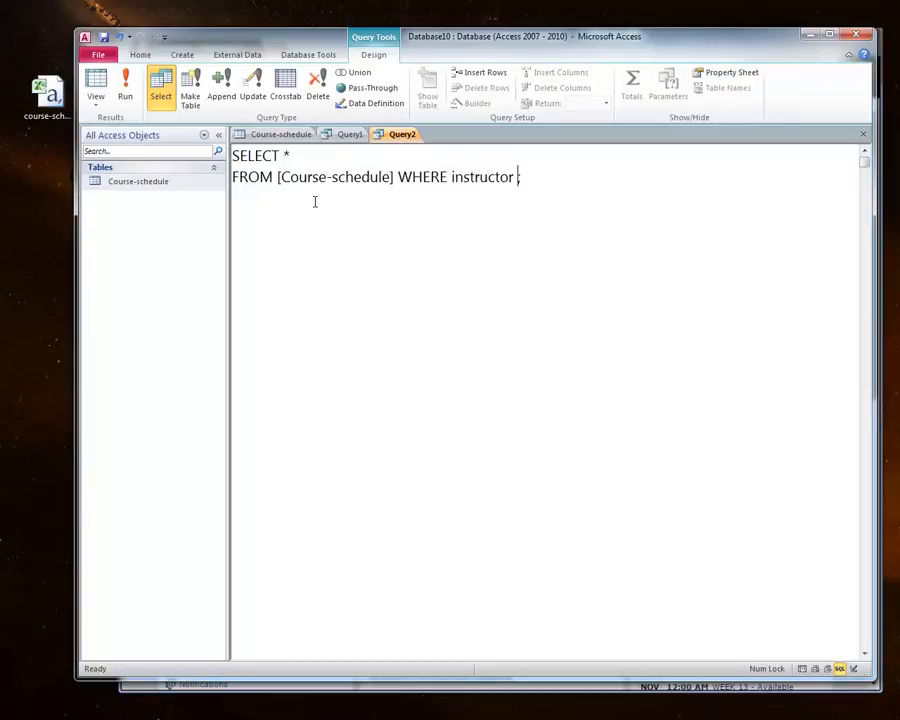
text(= ')
key(ctrl+v)
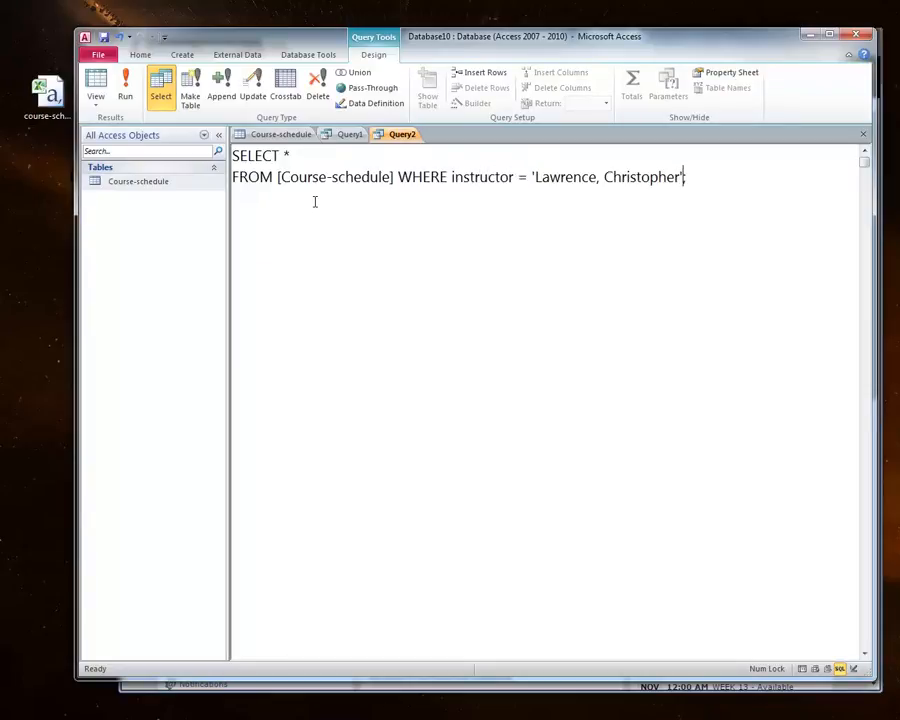
click(125, 90)
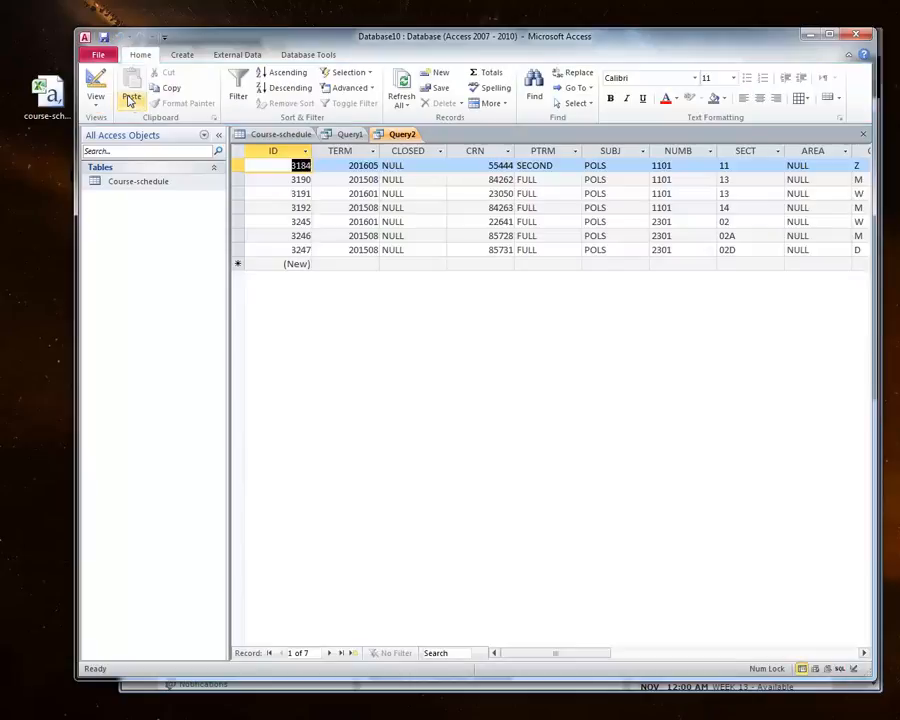
Step: Compare the results of Query1 and Query2, inspecting the returned records
click(182, 54)
click(349, 134)
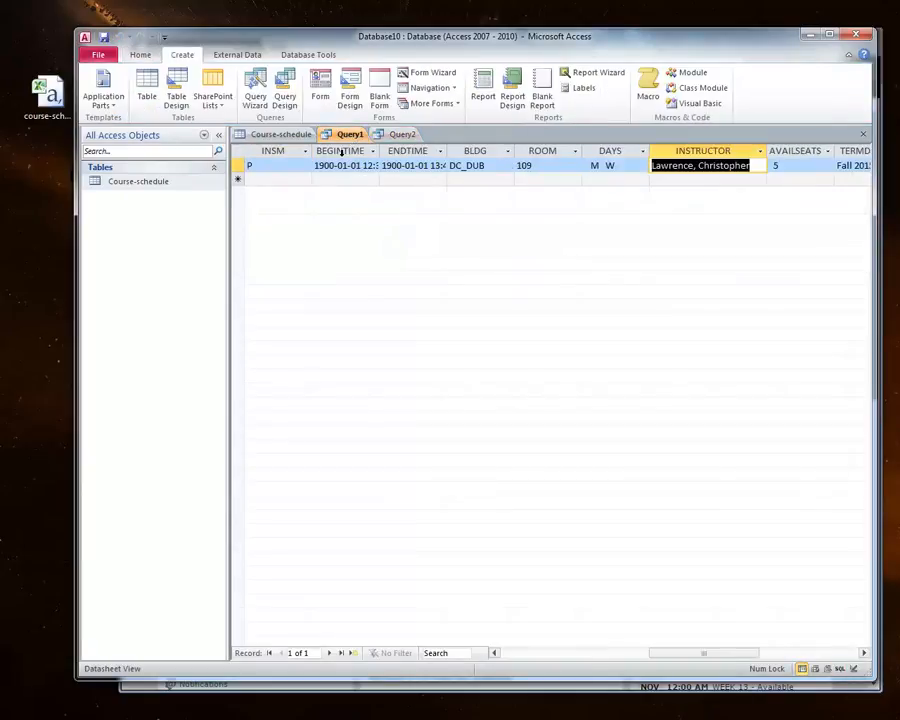
drag(671, 652, 520, 652)
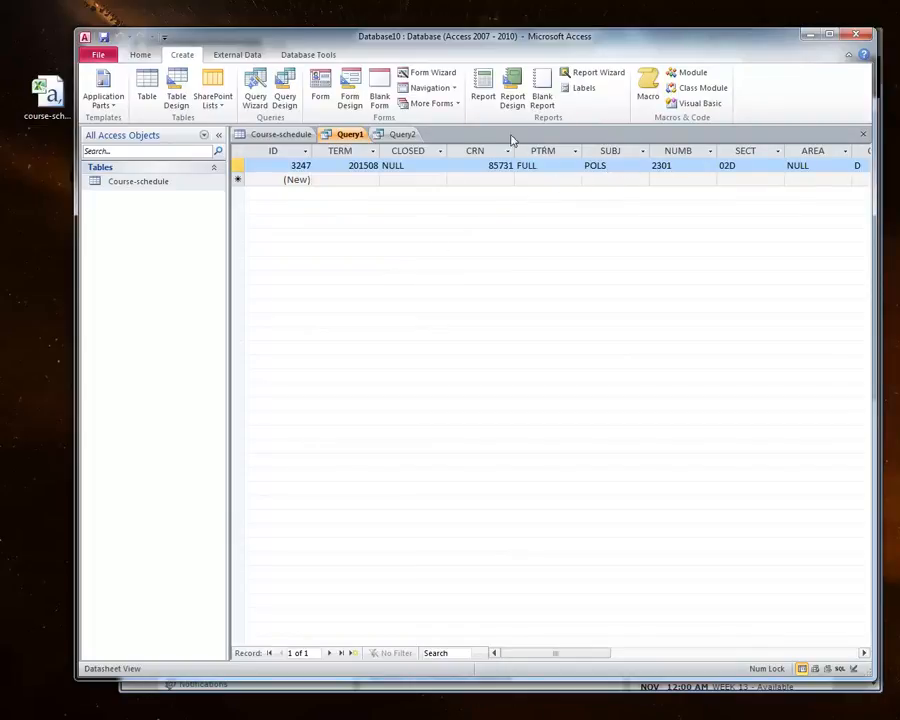
click(399, 134)
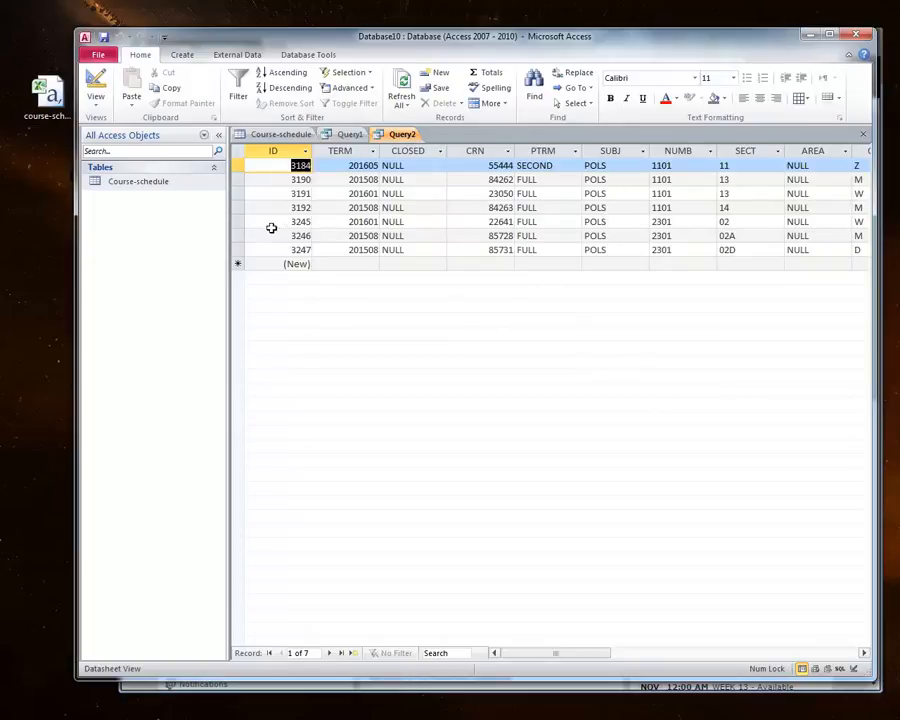
click(235, 221)
click(236, 235)
click(235, 249)
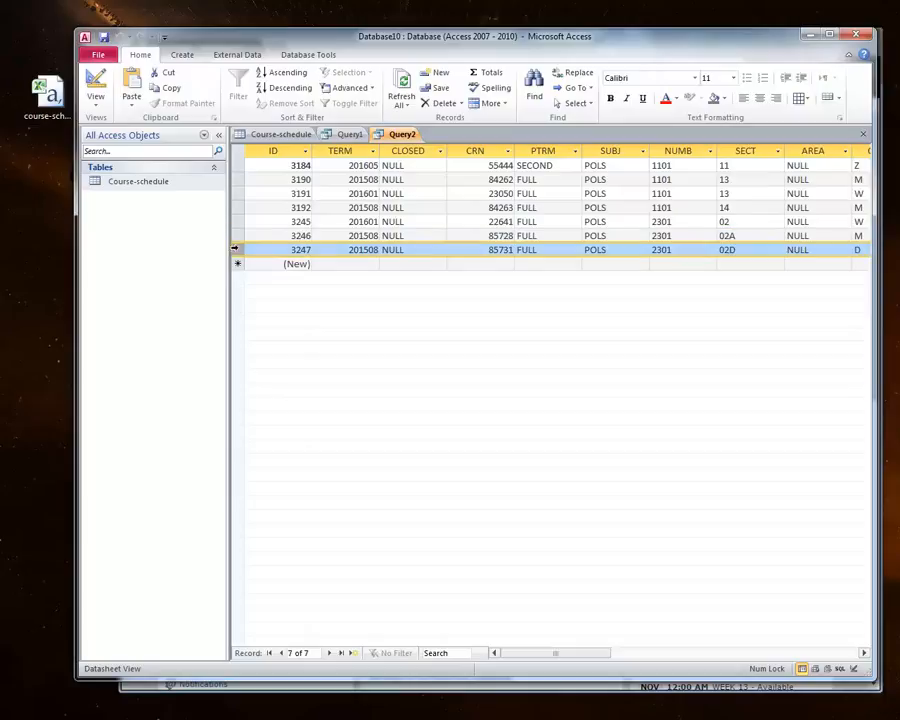
click(235, 222)
click(235, 236)
click(235, 249)
click(370, 222)
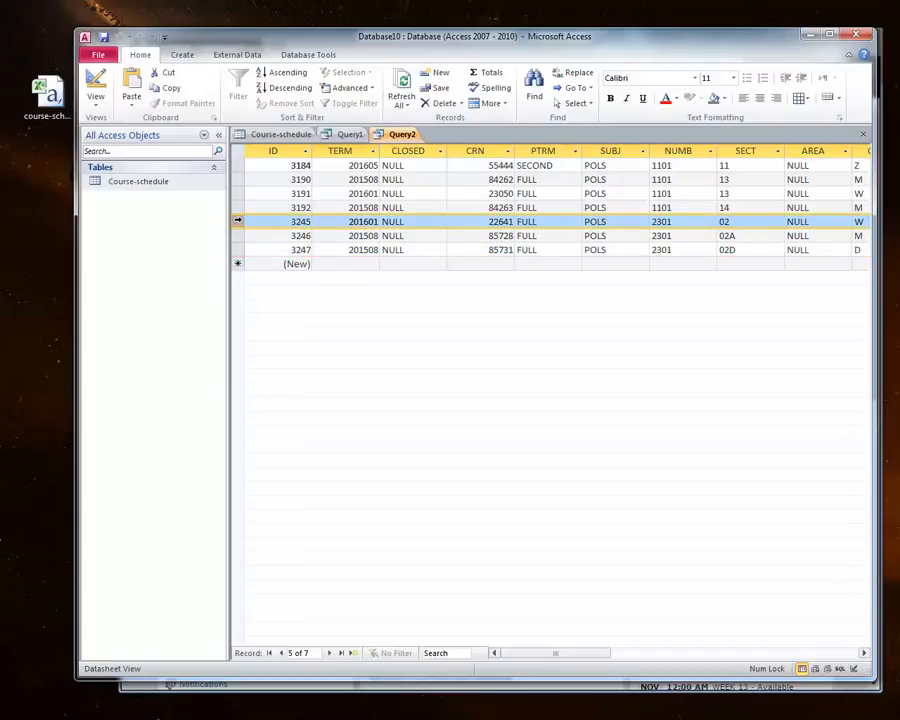
Step: Widen the TITLE column in Query2's datasheet results
click(236, 235)
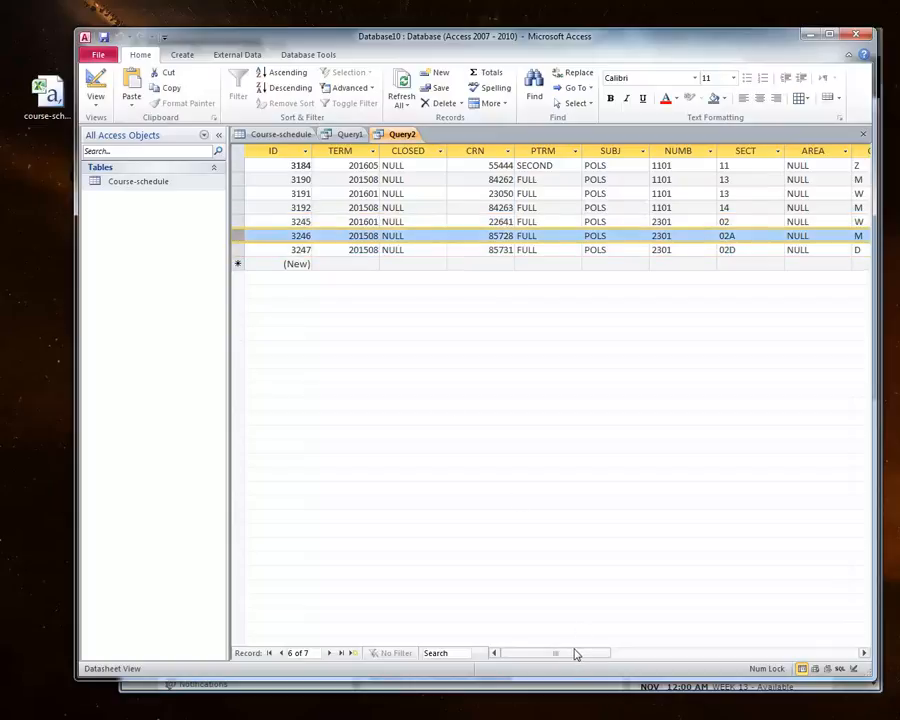
drag(576, 652, 631, 652)
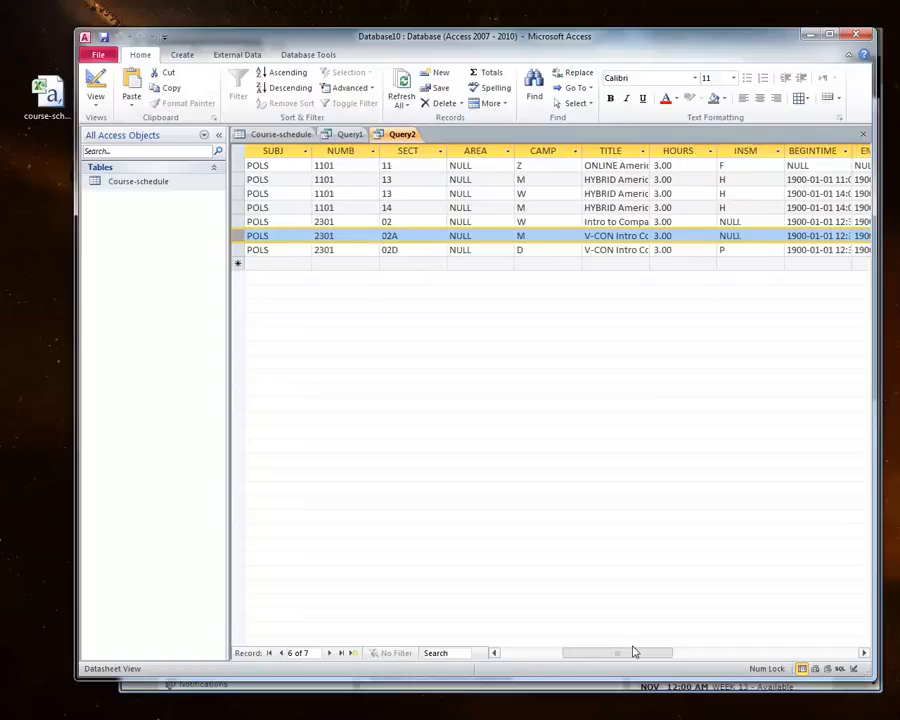
click(643, 150)
click(645, 150)
drag(648, 150, 747, 151)
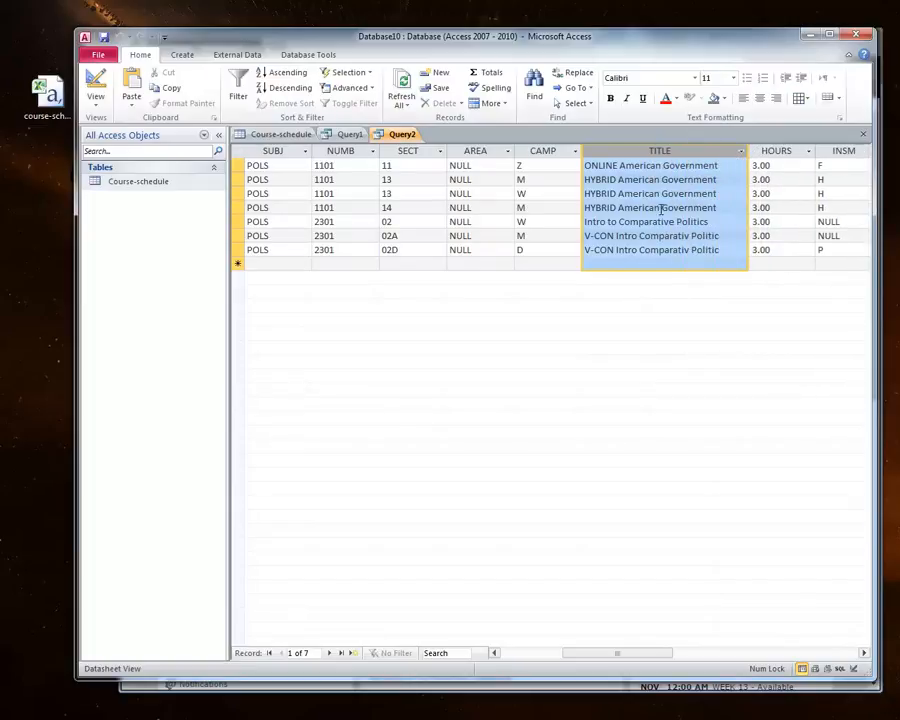
Step: Examine the SECT and CAMP values of Query2's returned records
drag(597, 654, 587, 657)
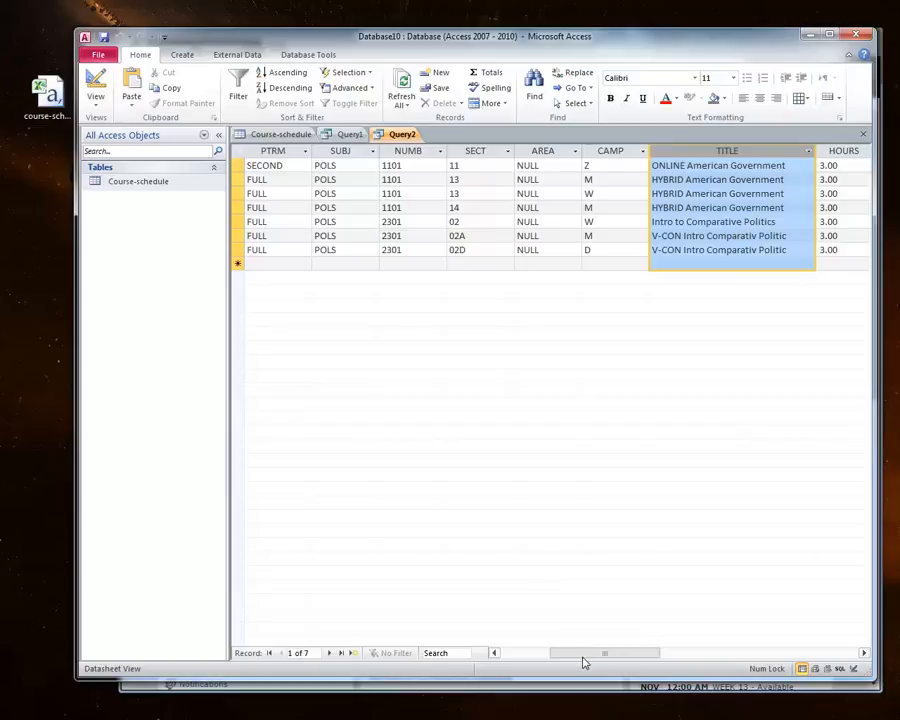
double_click(592, 251)
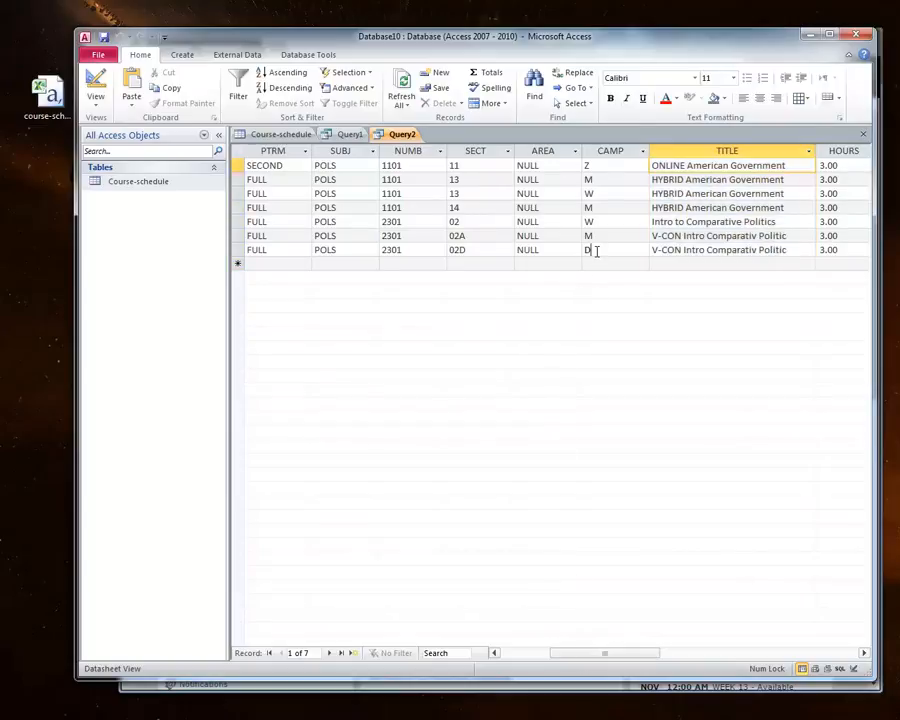
click(470, 250)
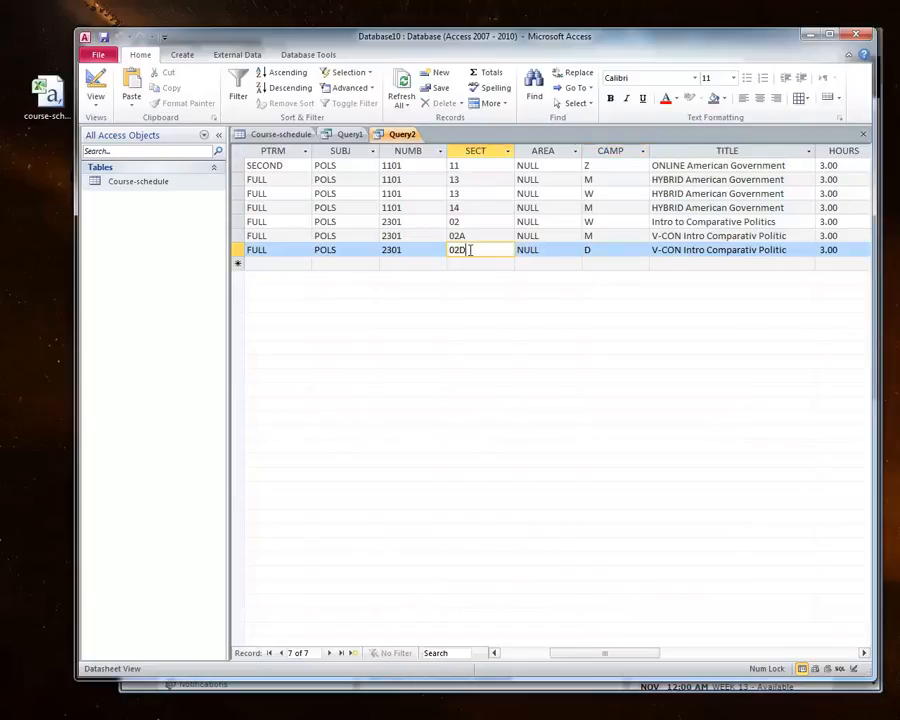
click(584, 249)
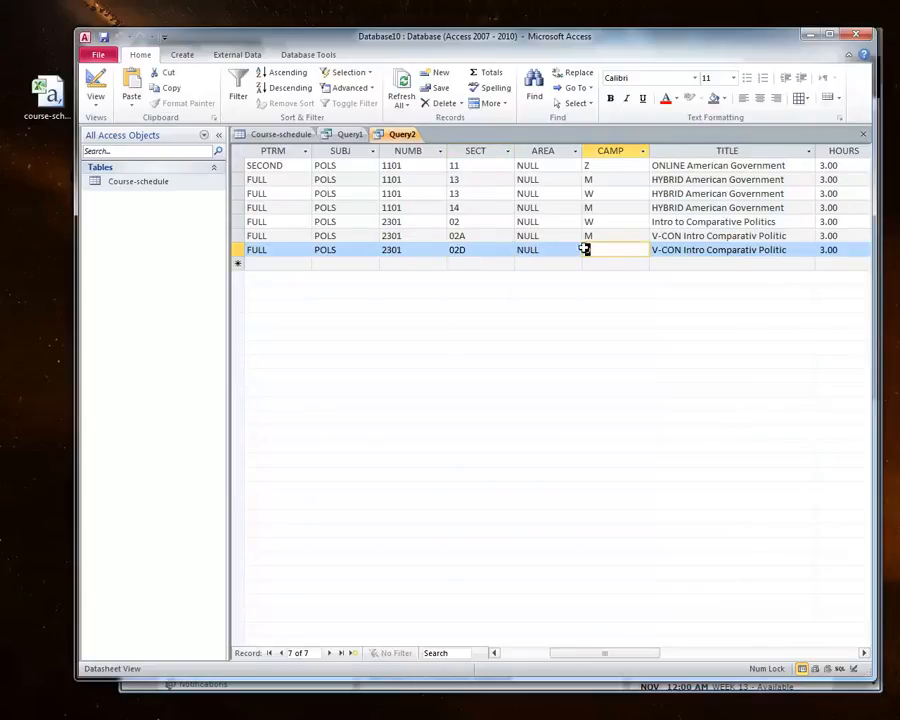
click(459, 236)
click(603, 235)
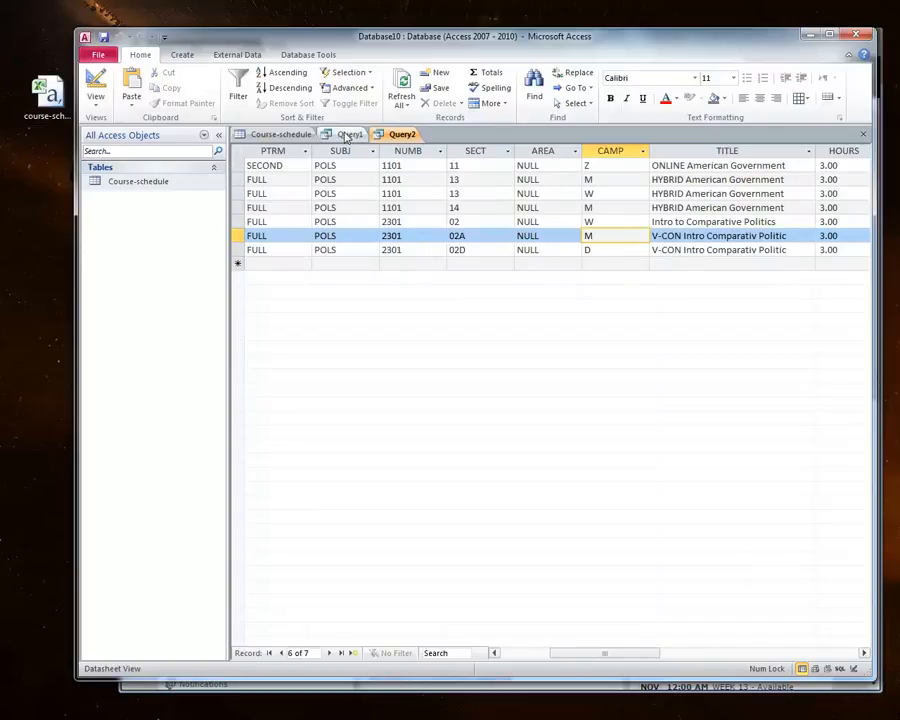
Step: Edit Query1's SQL to filter sect LIKE '*a*' and order by camp, then run it
click(347, 136)
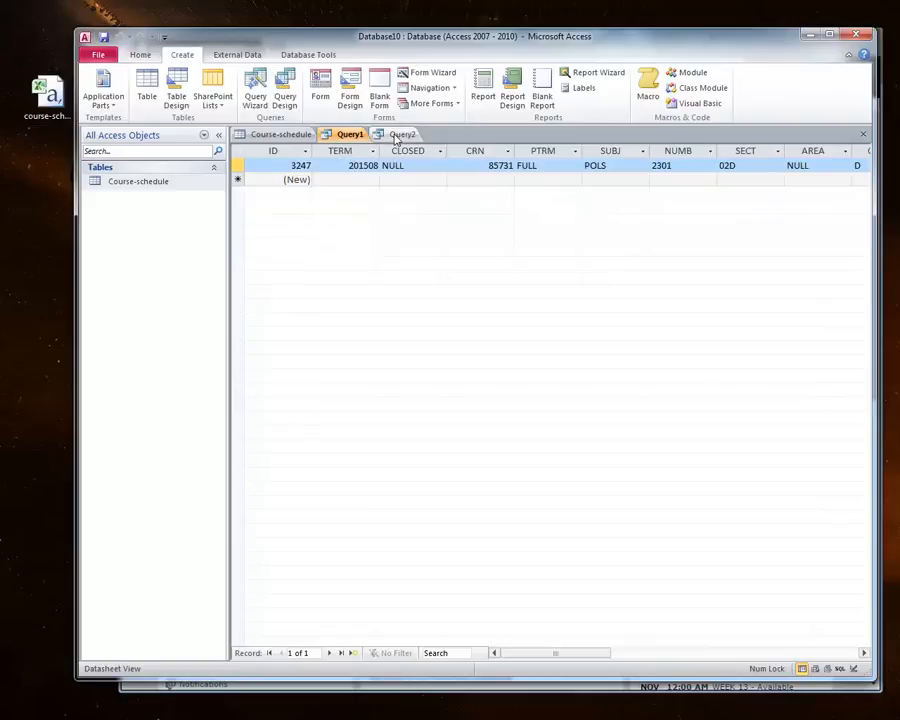
right_click(347, 134)
click(372, 207)
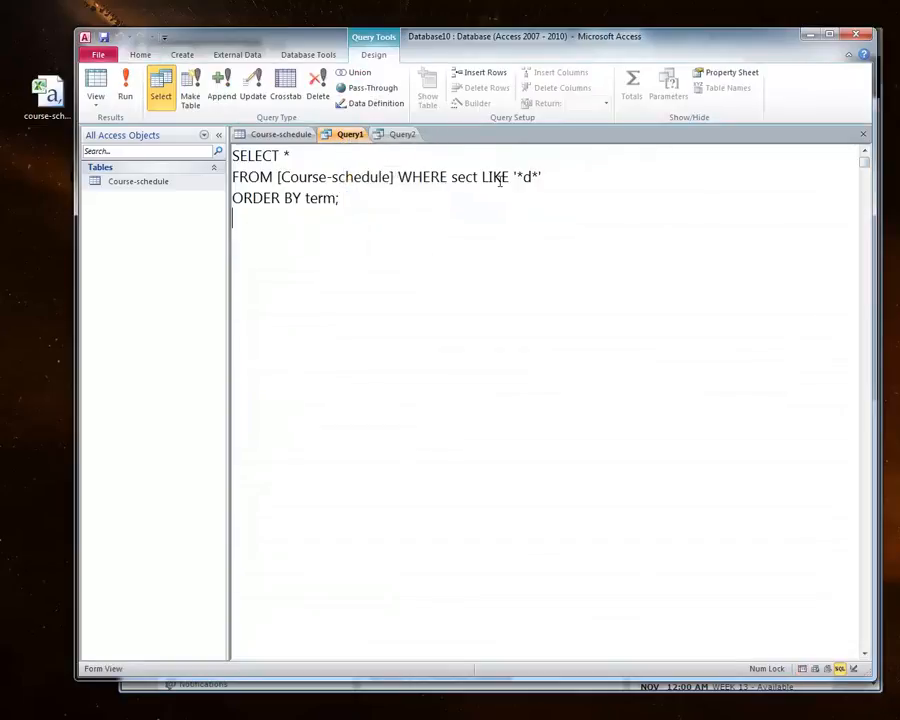
click(531, 176)
key(shift+Left)
text(a)
double_click(318, 198)
text(camp)
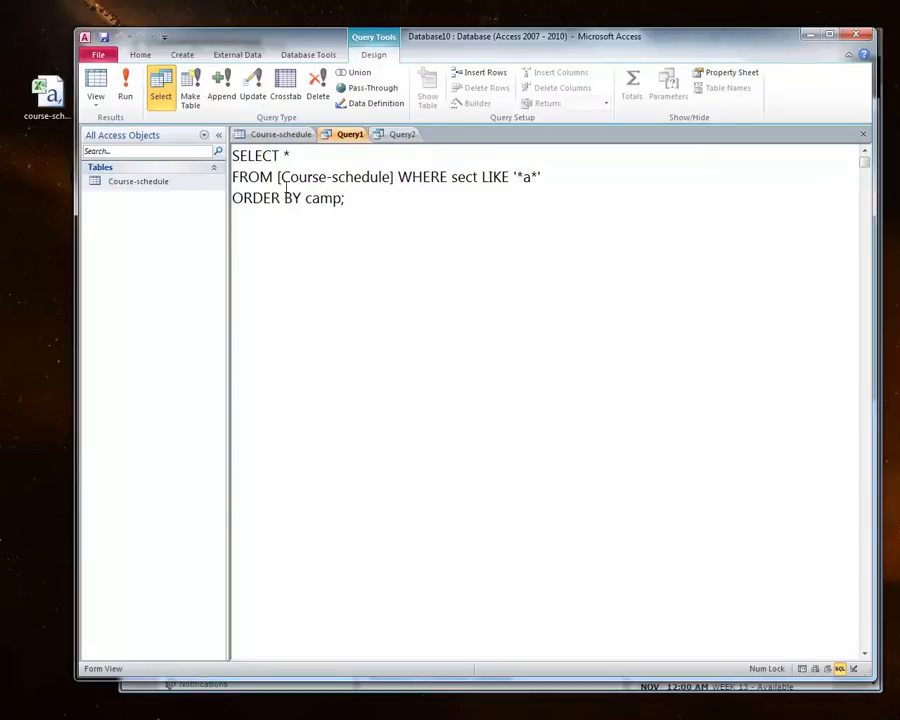
click(129, 100)
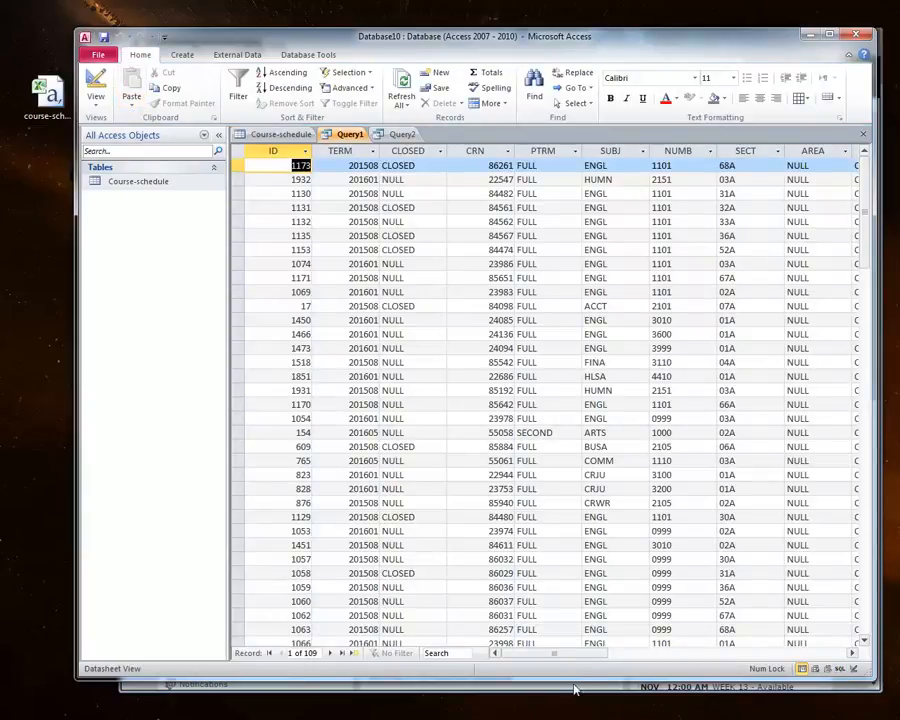
Step: Examine Query1's returned SECT and CAMP values and compare them with Query2's results
drag(576, 658, 617, 656)
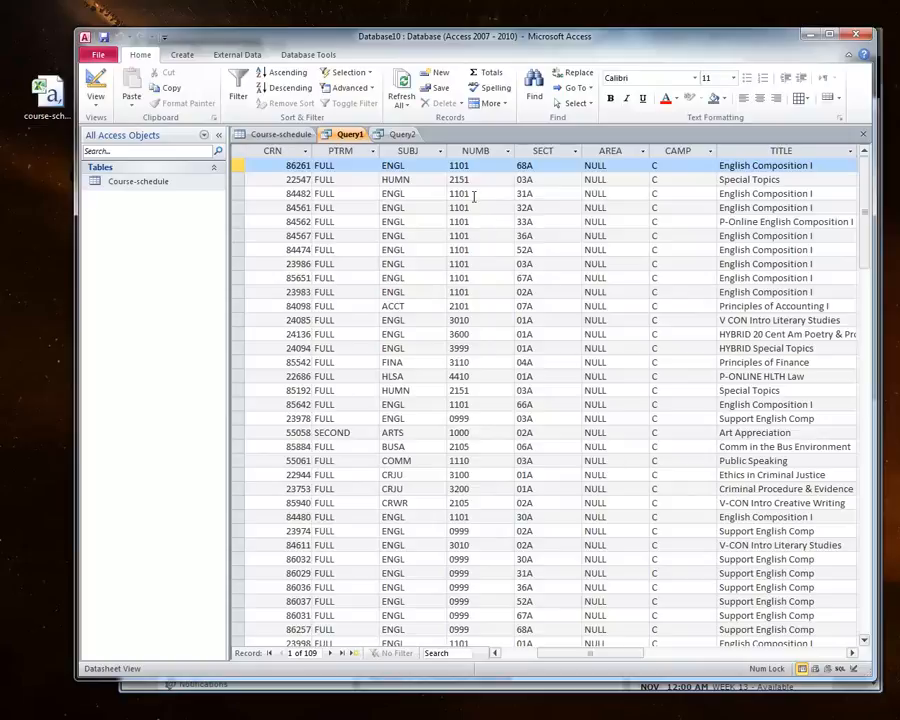
click(533, 165)
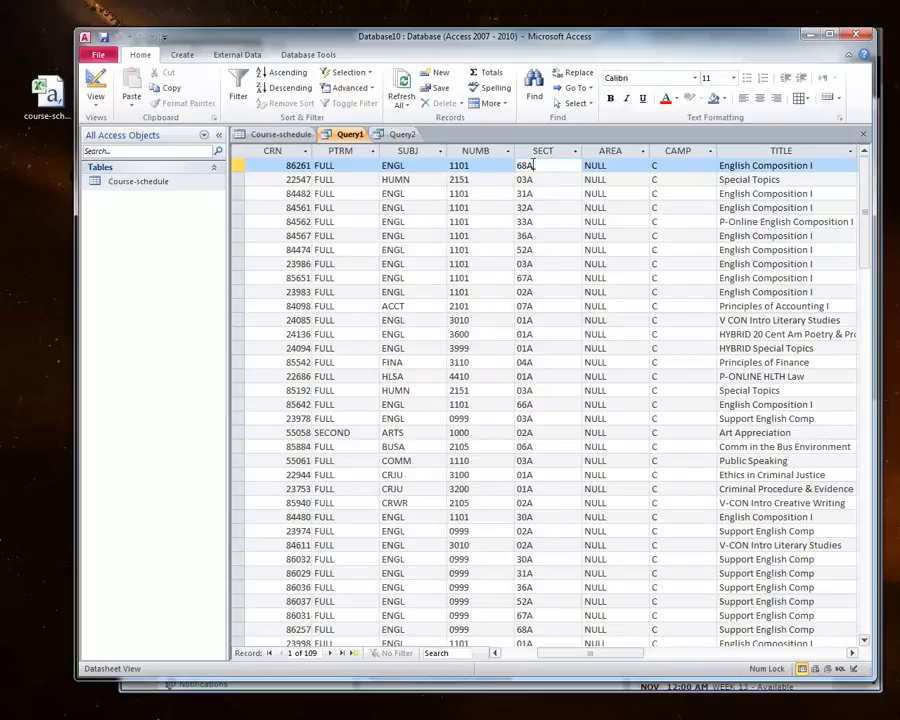
click(673, 165)
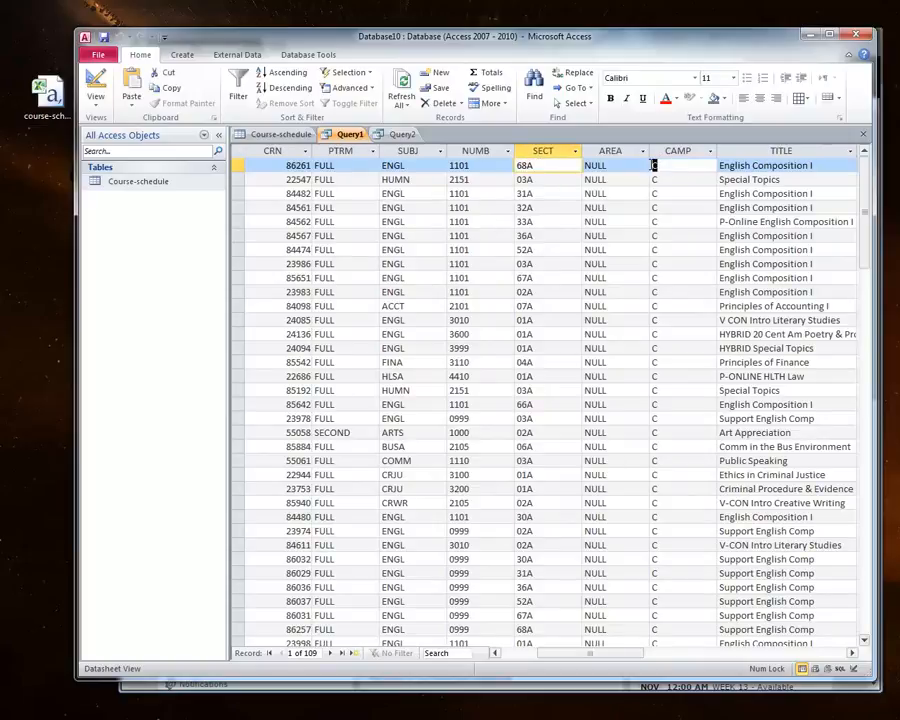
drag(868, 190, 844, 175)
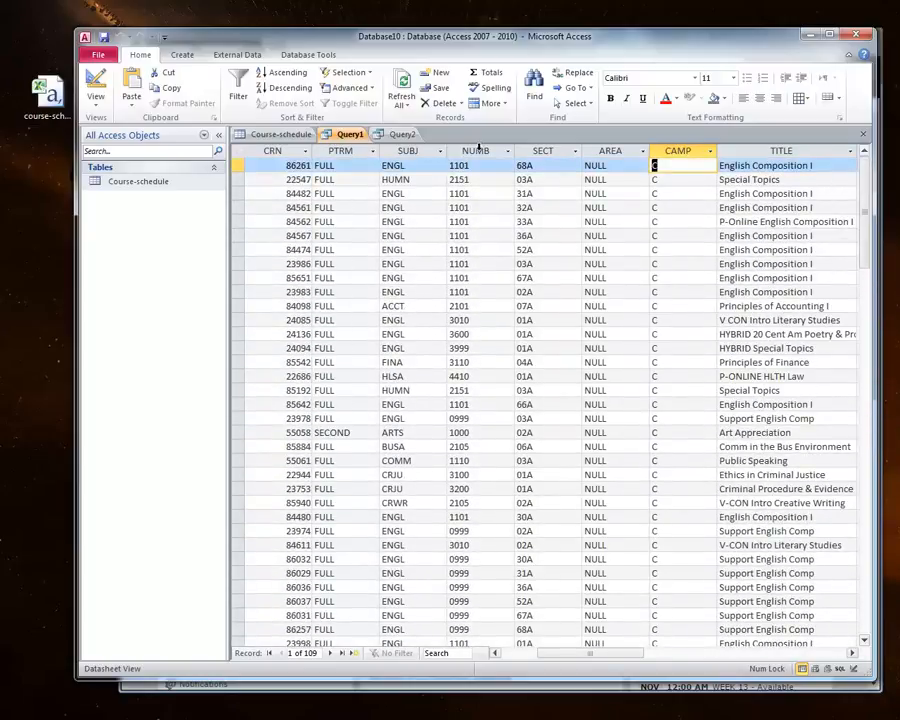
click(399, 135)
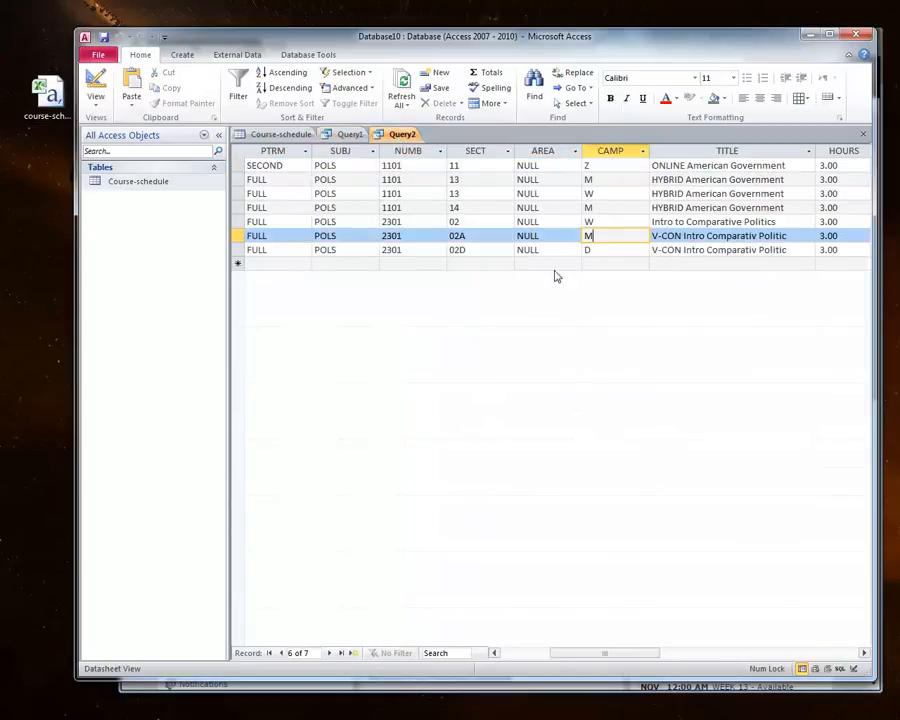
click(366, 134)
click(399, 134)
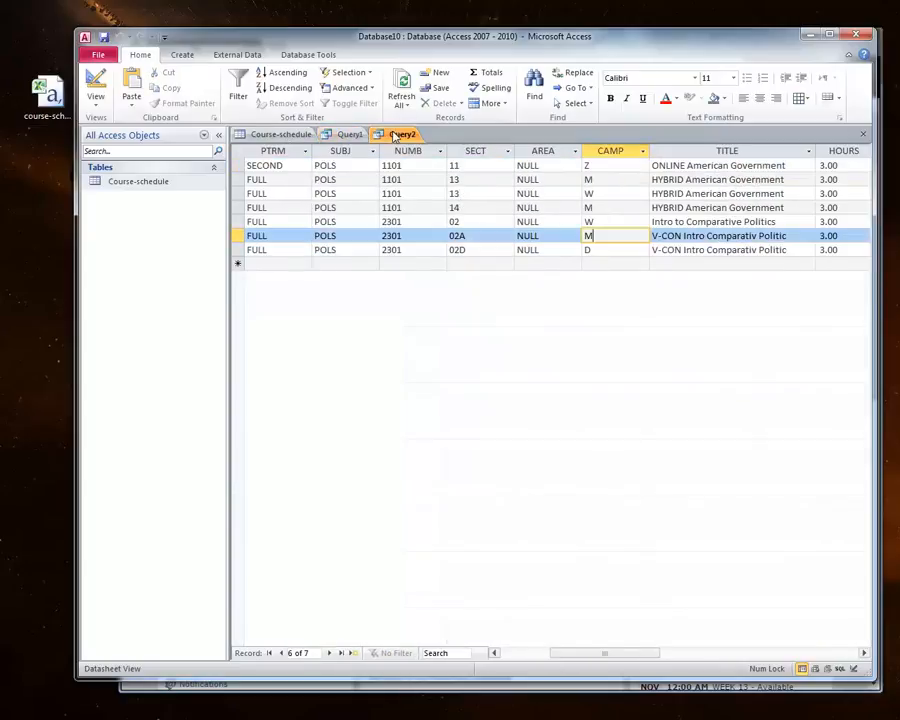
Step: Create a new query in Query Design with the Course-schedule table and open its SQL view
click(182, 55)
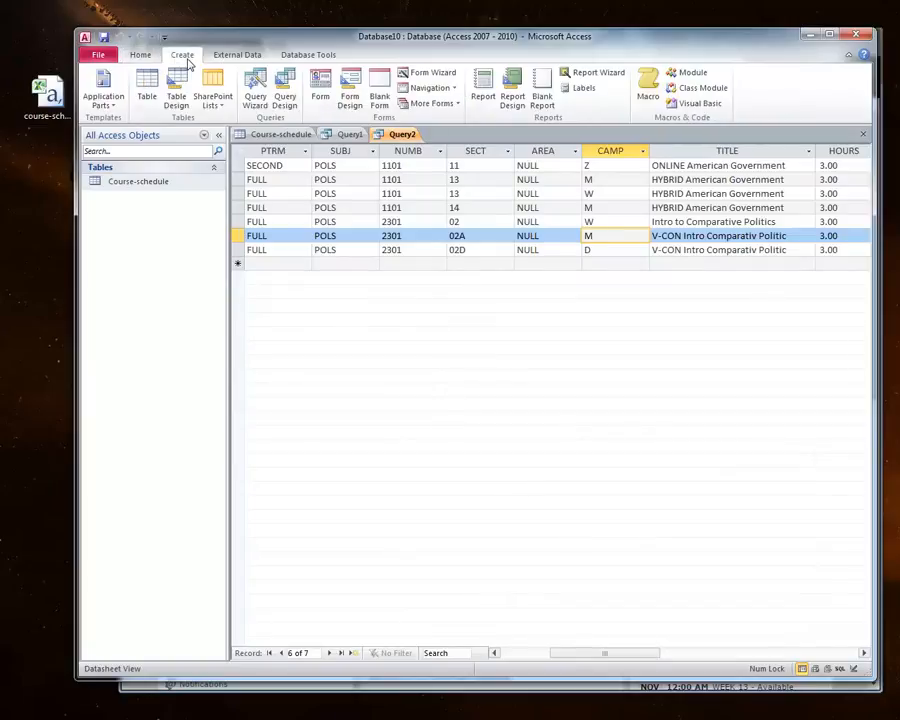
click(285, 92)
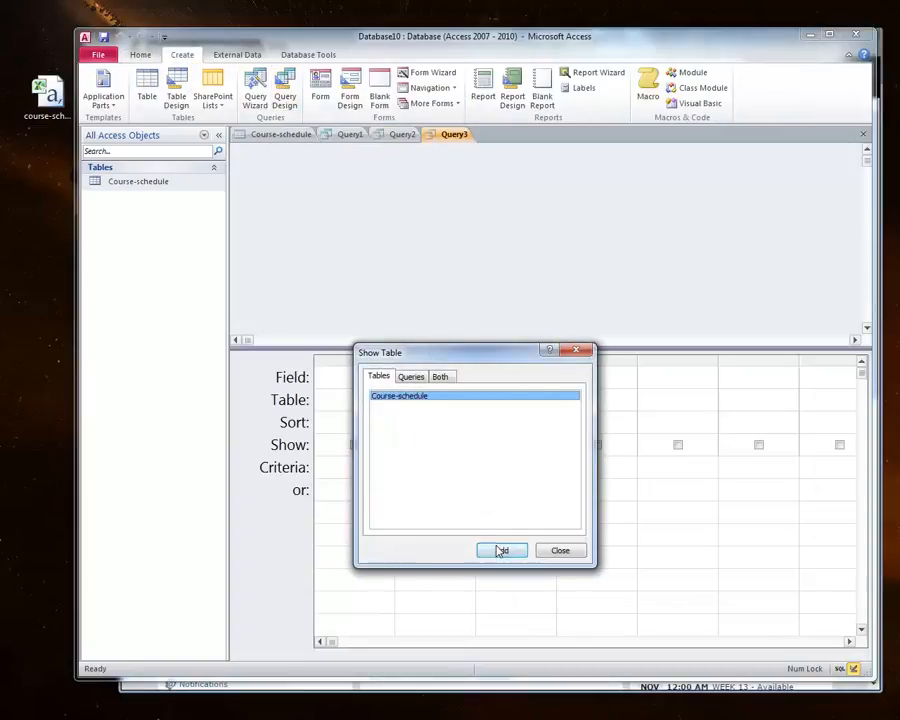
click(500, 548)
click(556, 553)
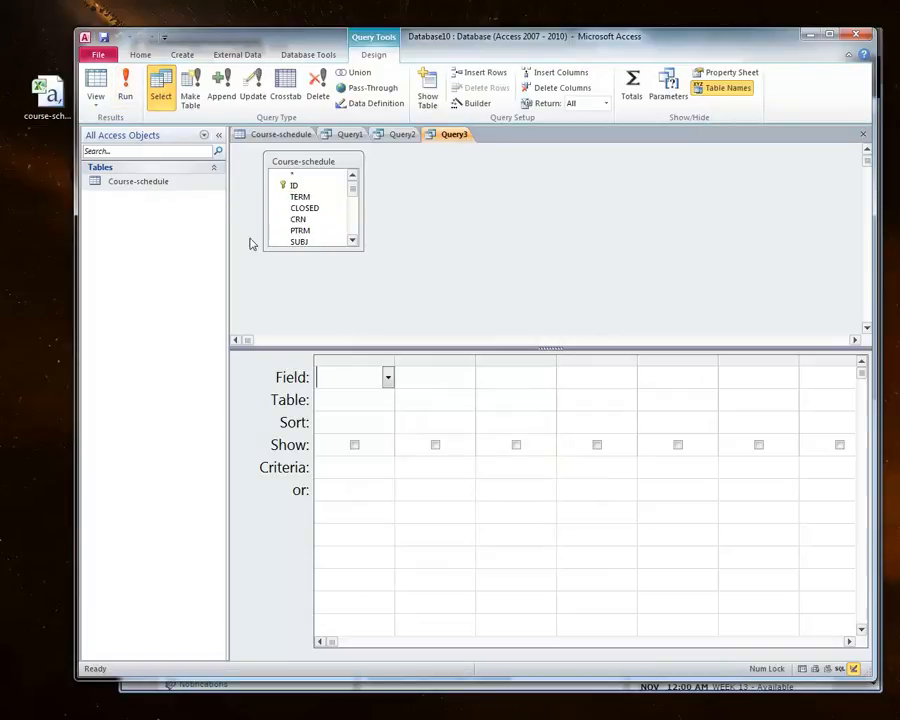
click(94, 103)
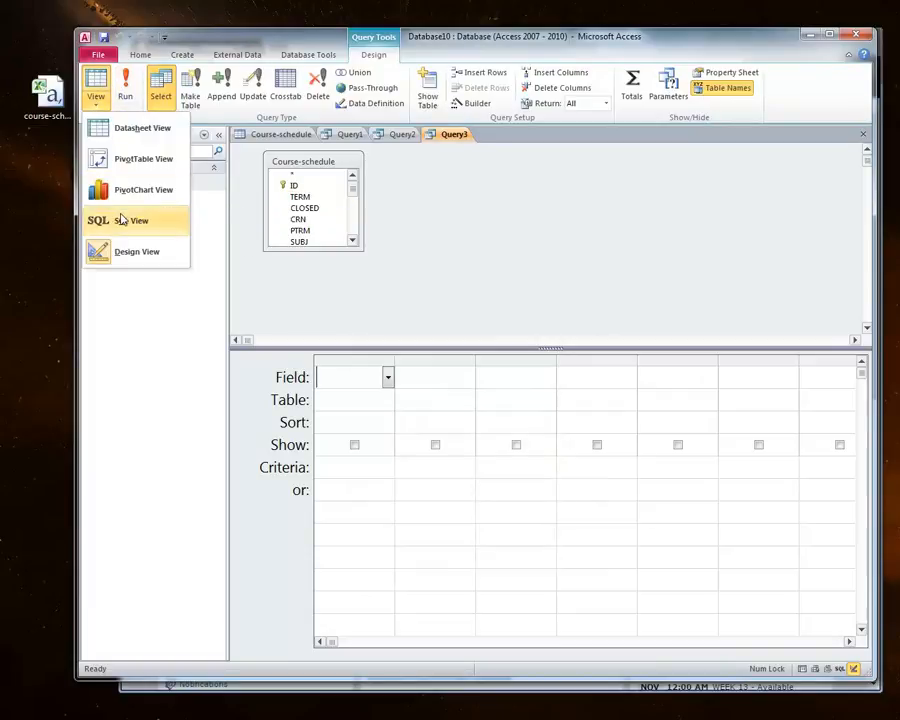
click(130, 220)
Step: Write SELECT distinct camp, bldg FROM [Course-schedule] and run the query
click(308, 150)
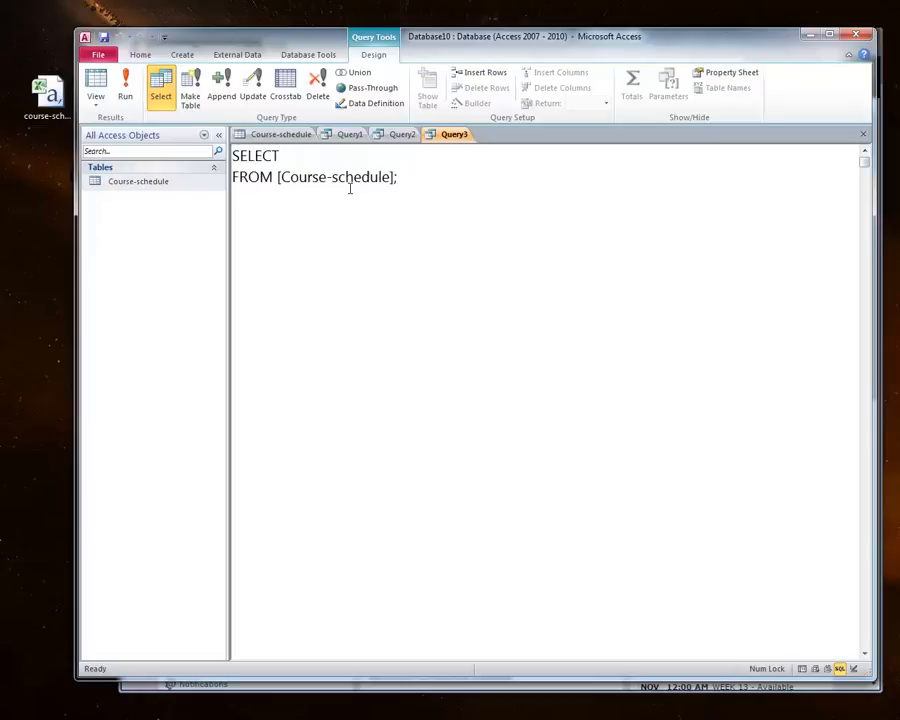
text(distinct camp, bldg)
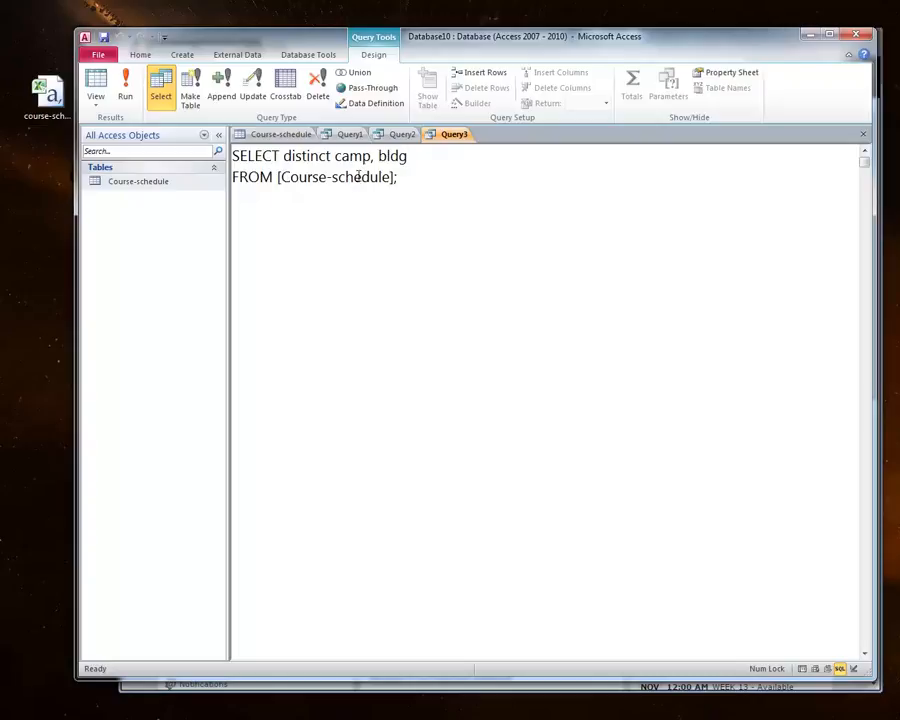
click(139, 97)
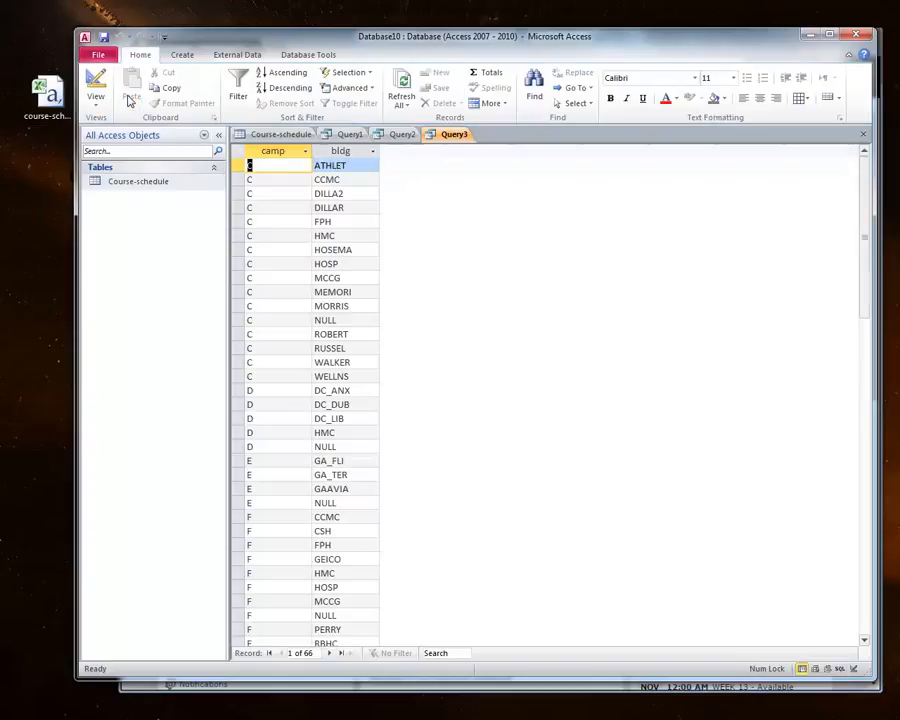
Step: Examine the distinct campus and building combinations returned by Query3, grouped by campus
click(236, 165)
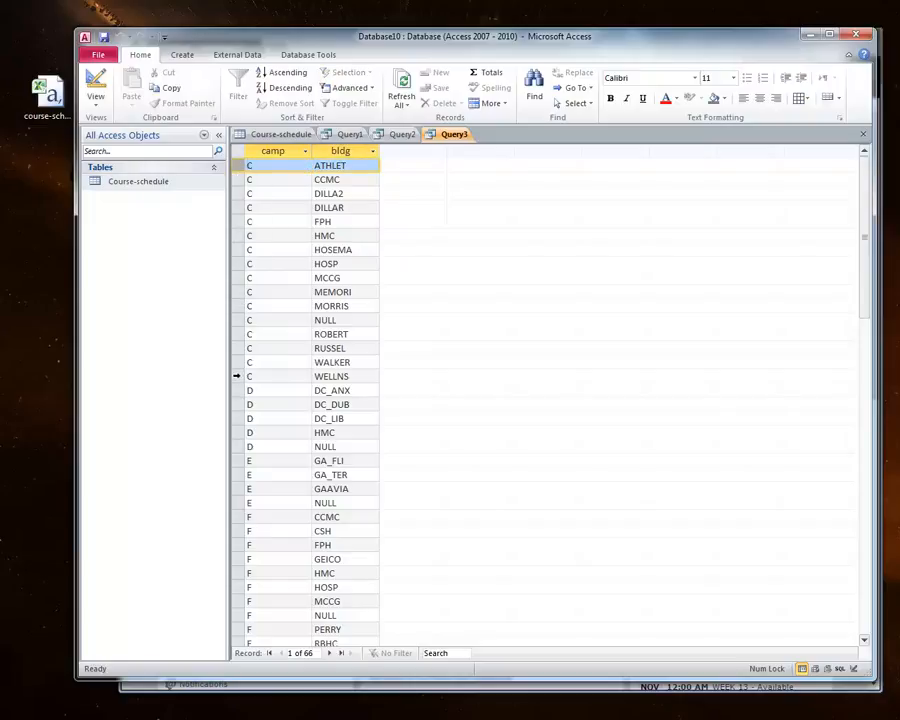
shift+click(236, 376)
scroll(243, 375, down, 3)
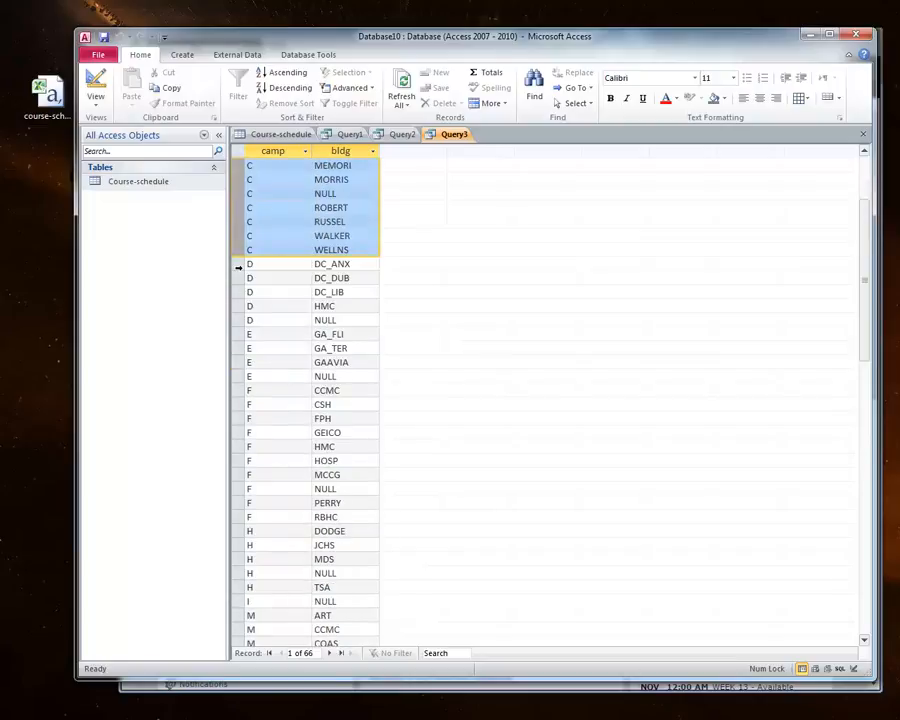
click(237, 264)
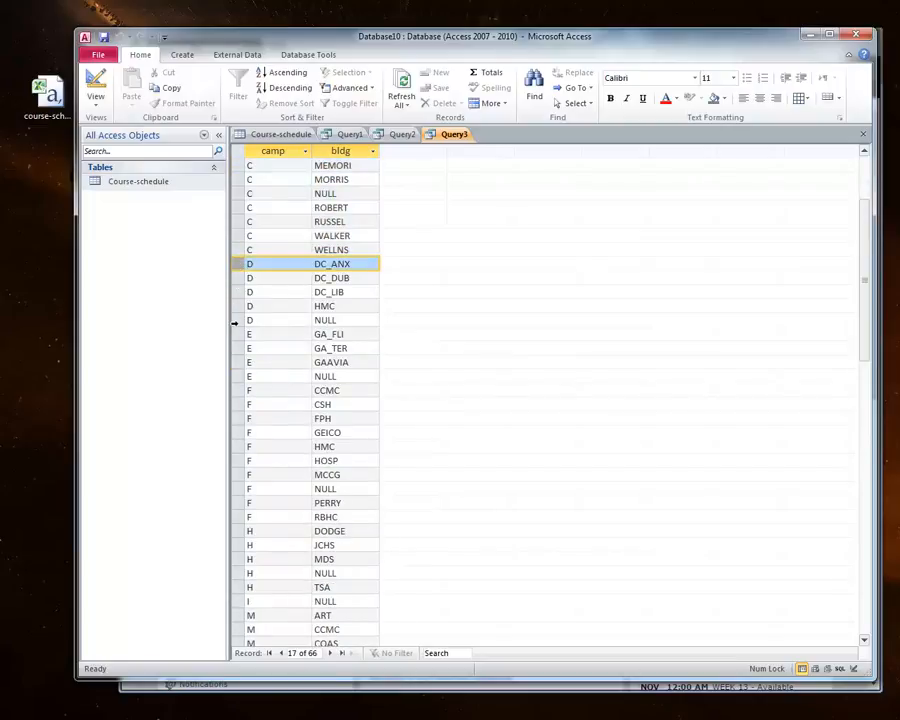
shift+click(237, 319)
scroll(243, 370, down, 1)
scroll(236, 396, down, 3)
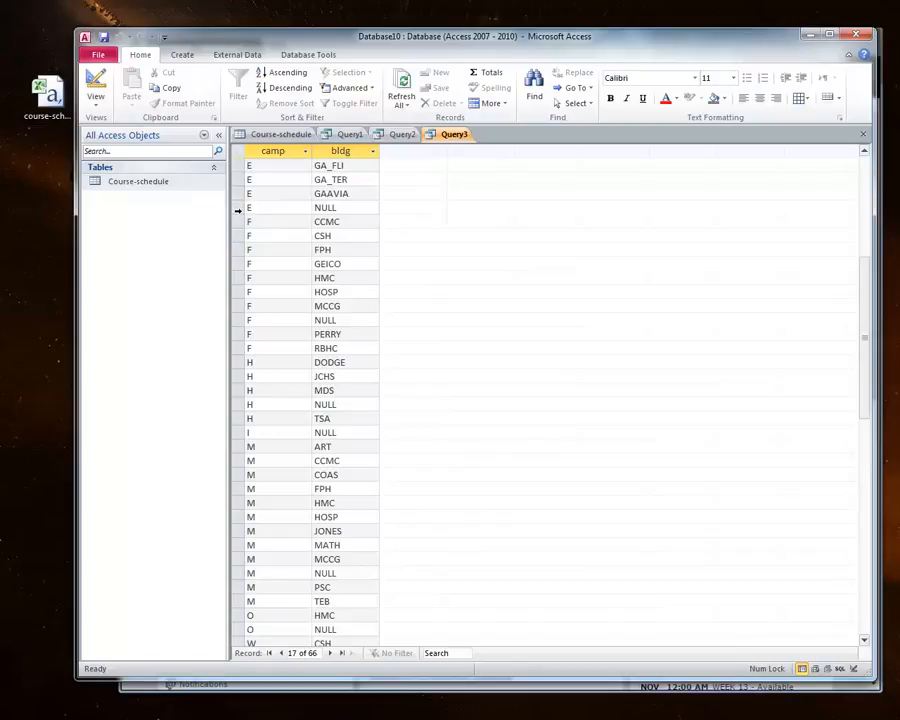
click(237, 221)
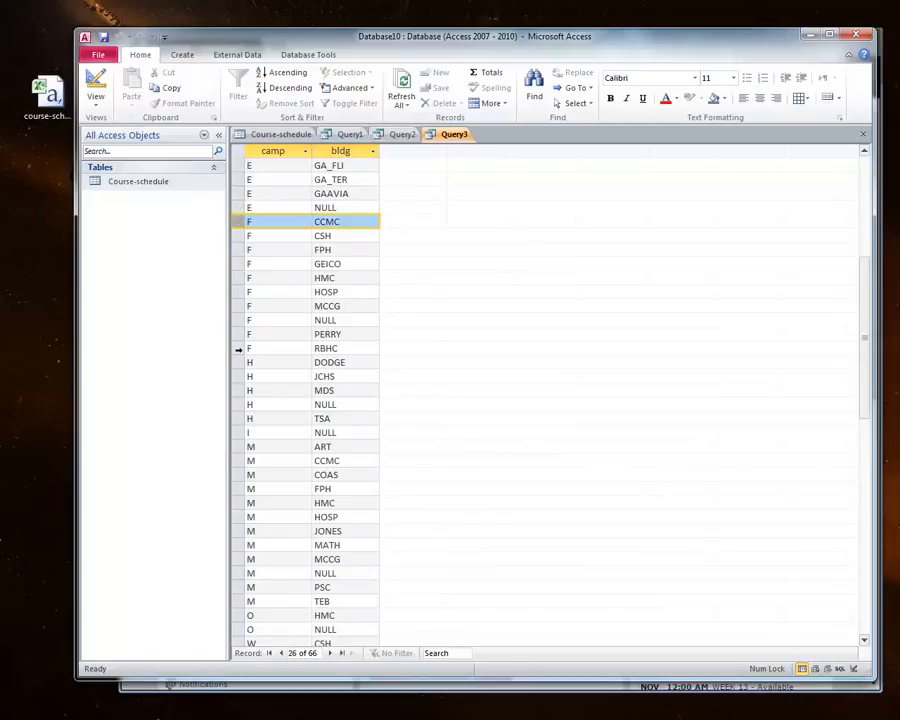
shift+click(238, 349)
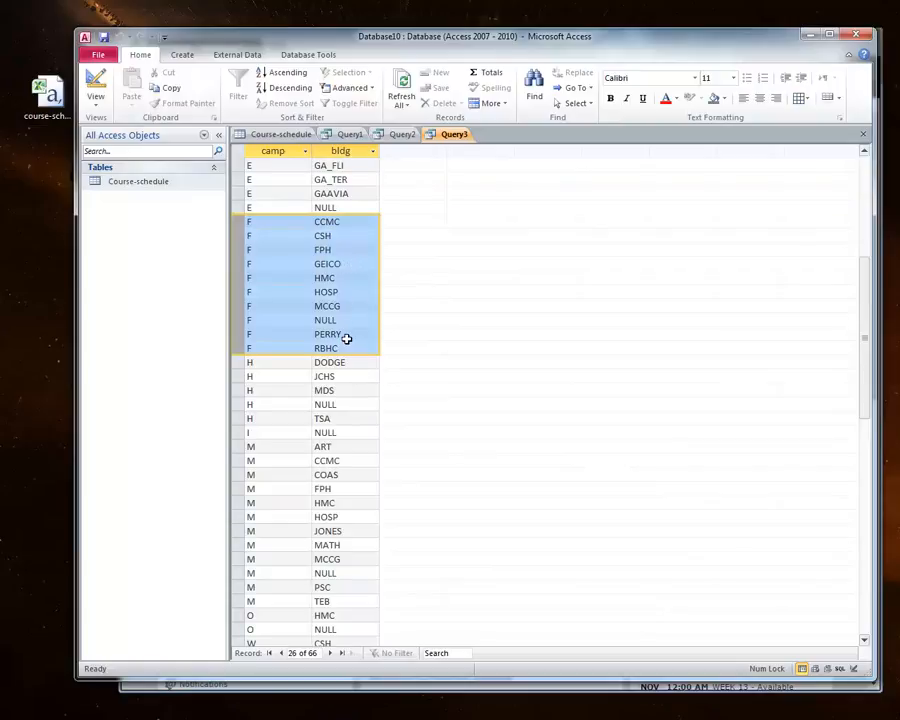
scroll(346, 338, down, 1)
scroll(346, 336, up, 1)
click(354, 306)
drag(342, 305, 310, 305)
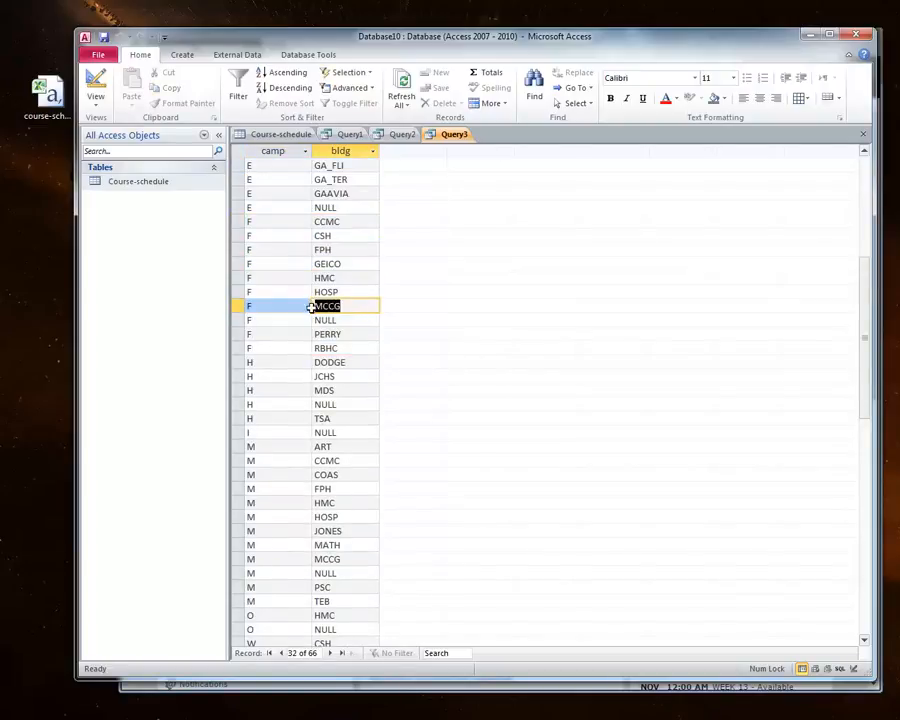
scroll(392, 330, up, 7)
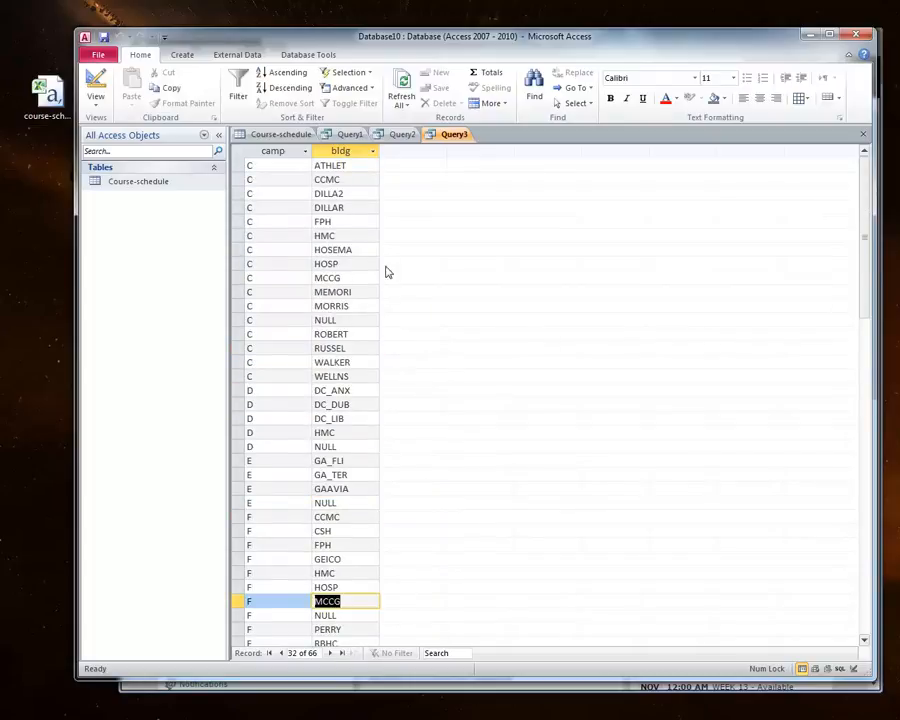
drag(345, 278, 314, 278)
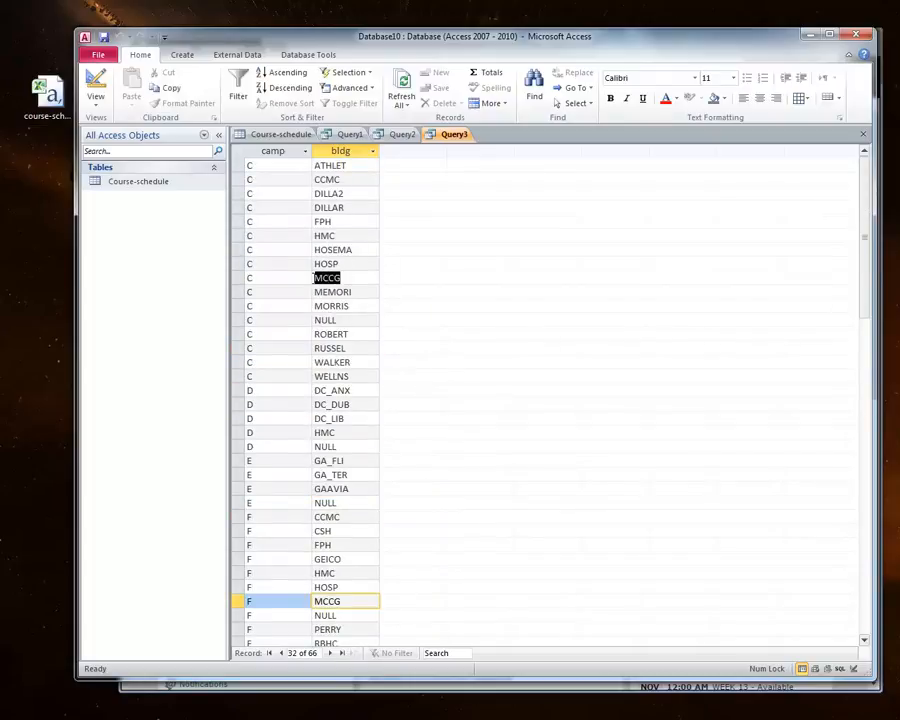
scroll(395, 409, down, 4)
scroll(395, 409, down, 6)
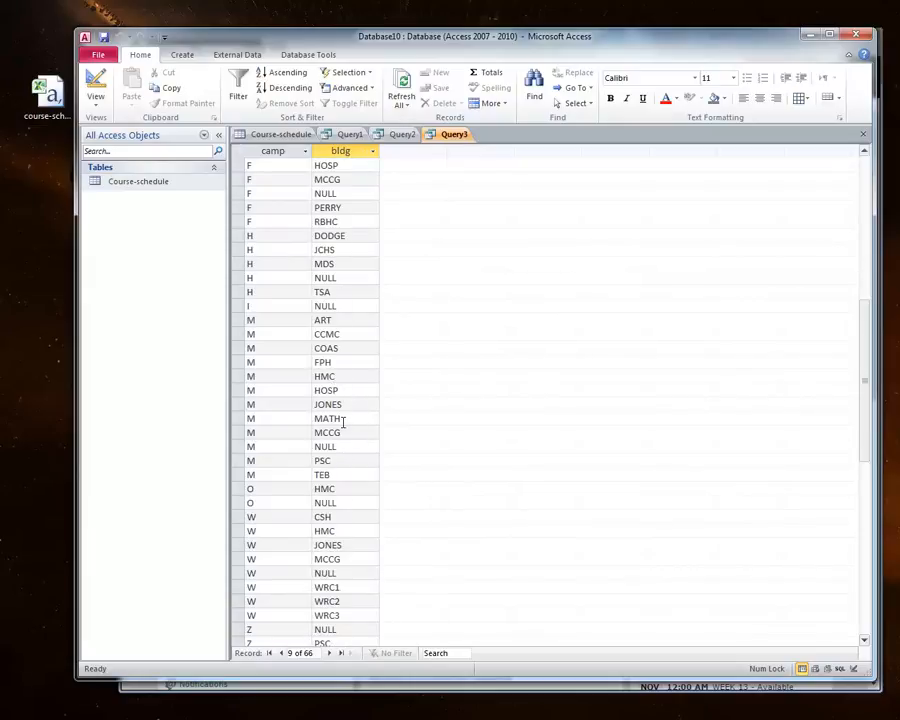
Step: Locate the MCCG building rows under each campus in Query3's results
drag(343, 434, 315, 434)
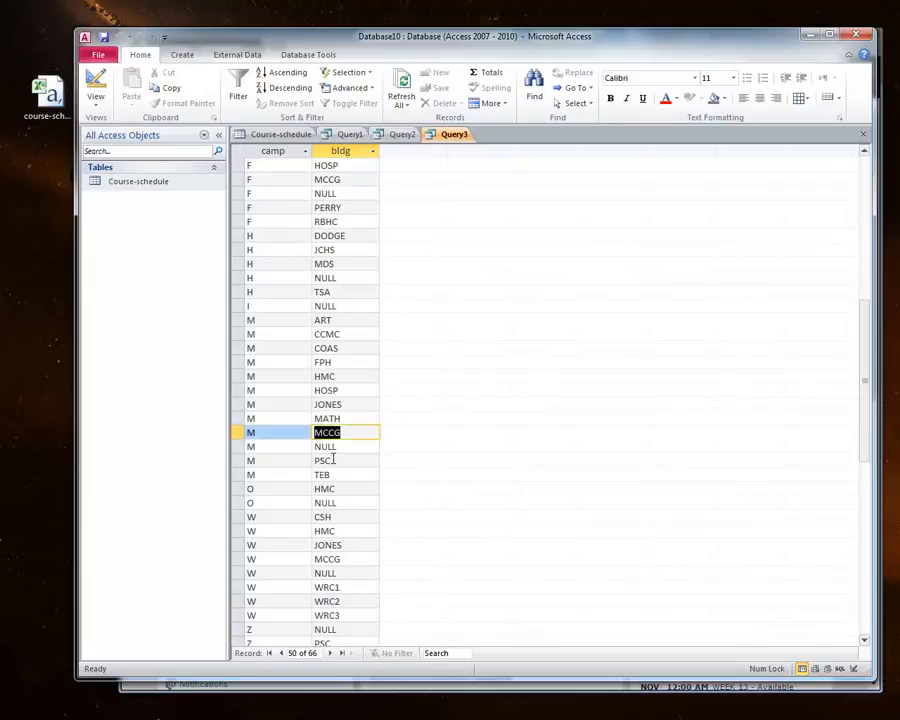
scroll(333, 458, up, 8)
scroll(336, 458, down, 10)
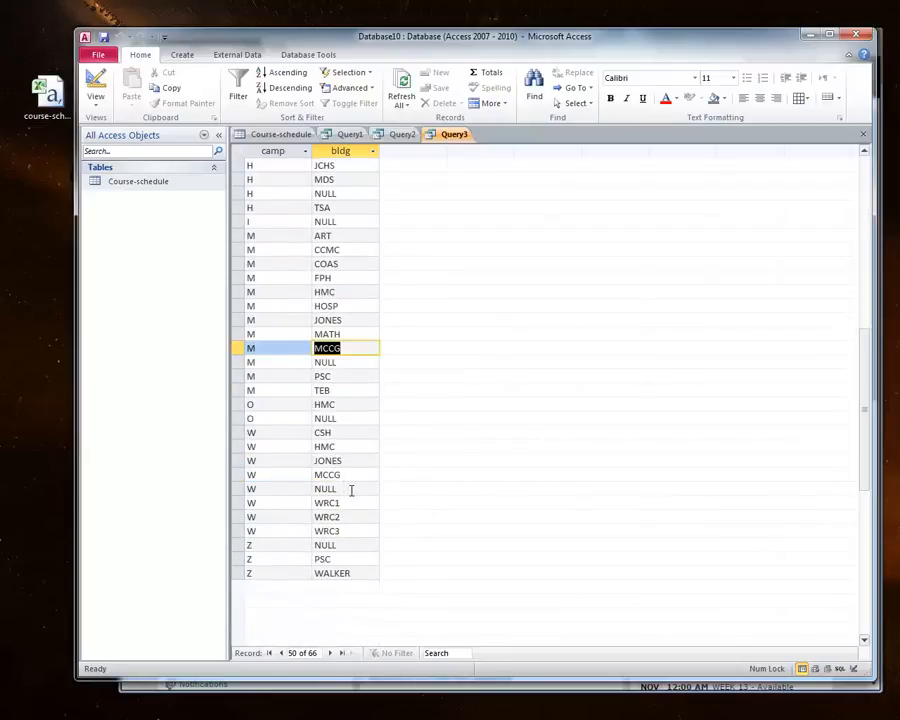
drag(338, 474, 315, 474)
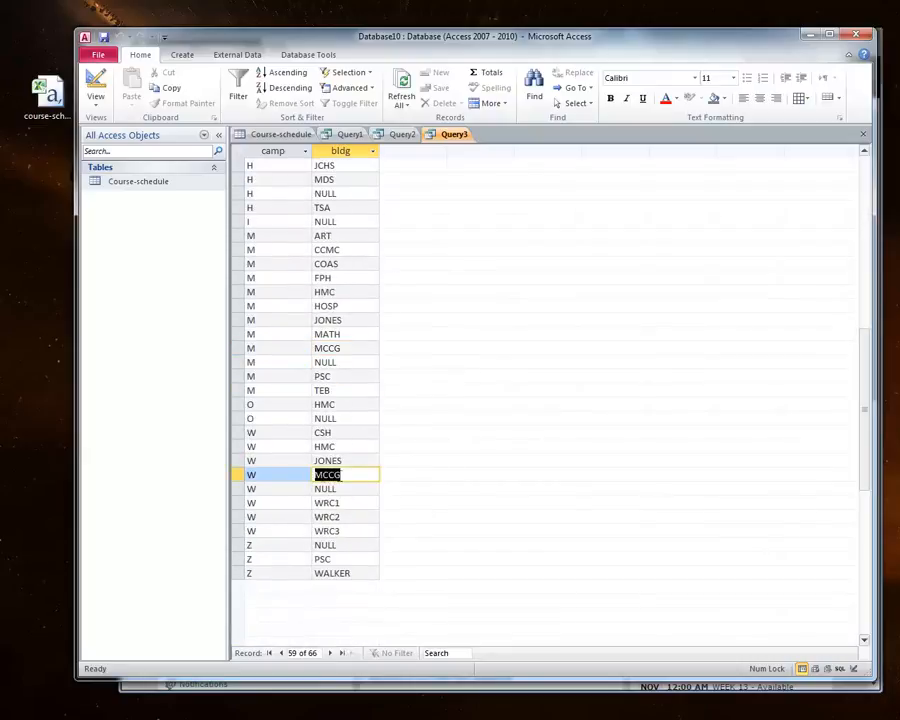
scroll(360, 476, up, 9)
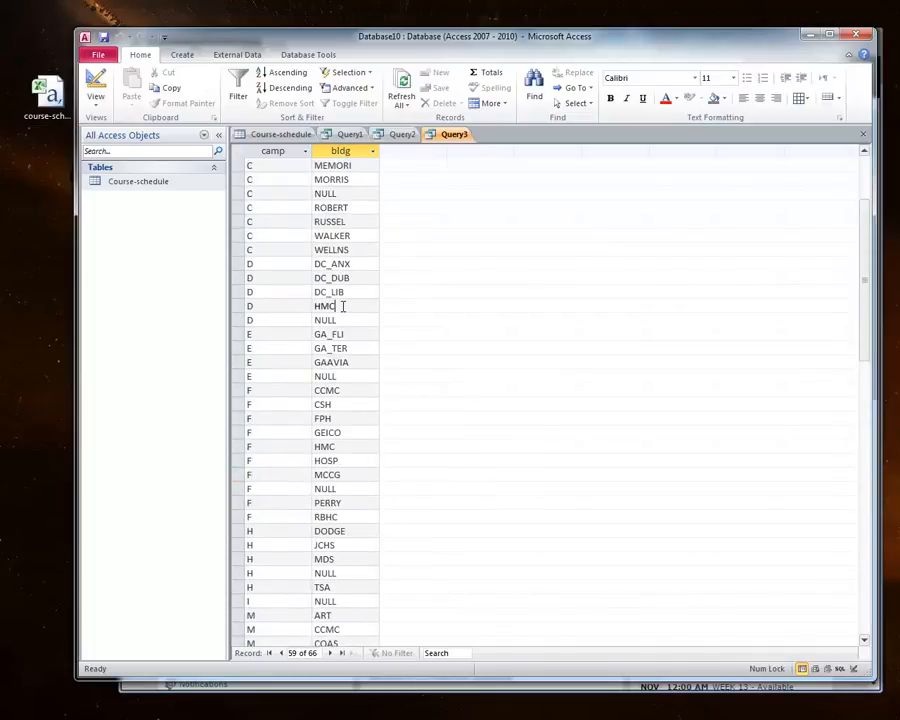
click(342, 306)
scroll(348, 381, up, 3)
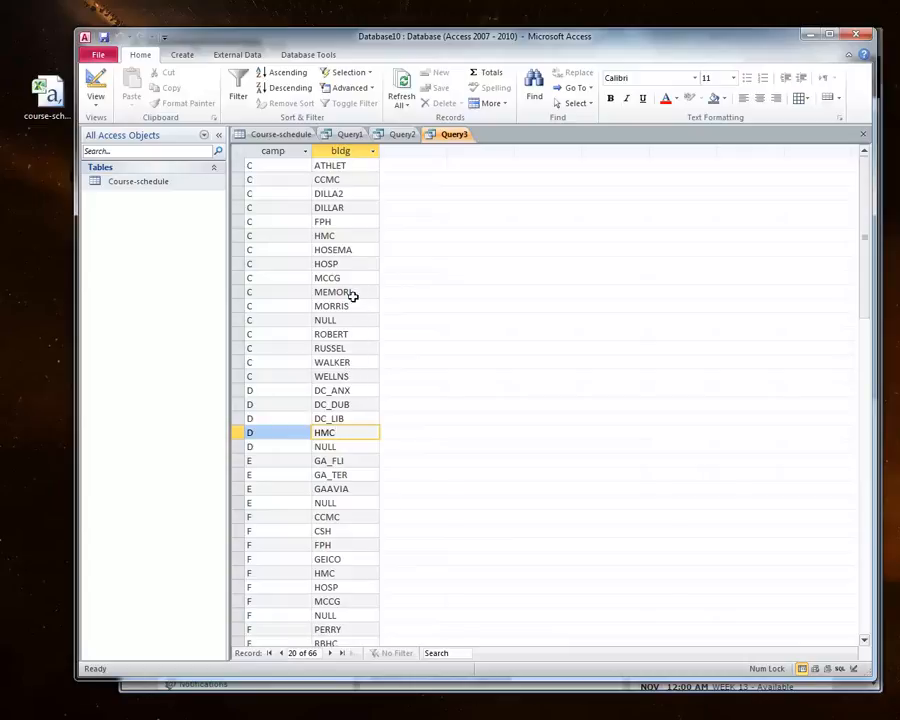
drag(352, 278, 313, 278)
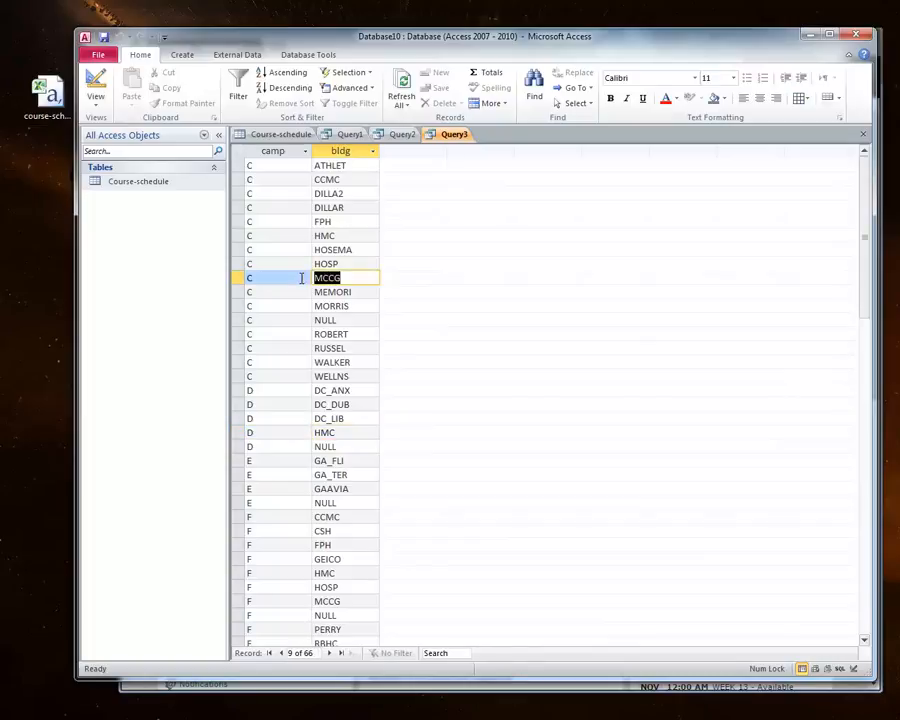
click(289, 279)
click(250, 278)
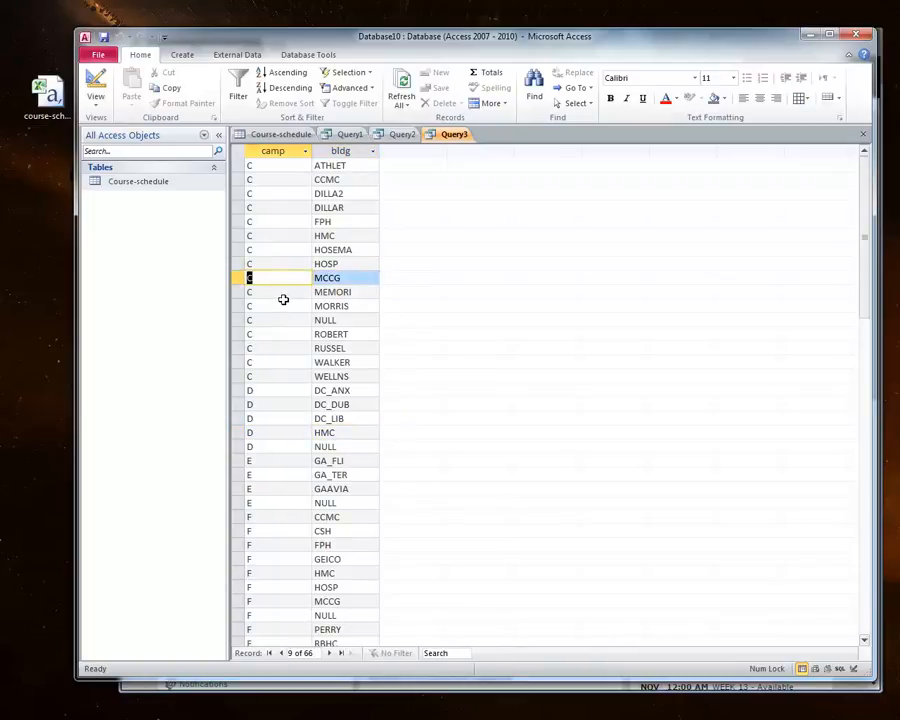
scroll(264, 380, down, 11)
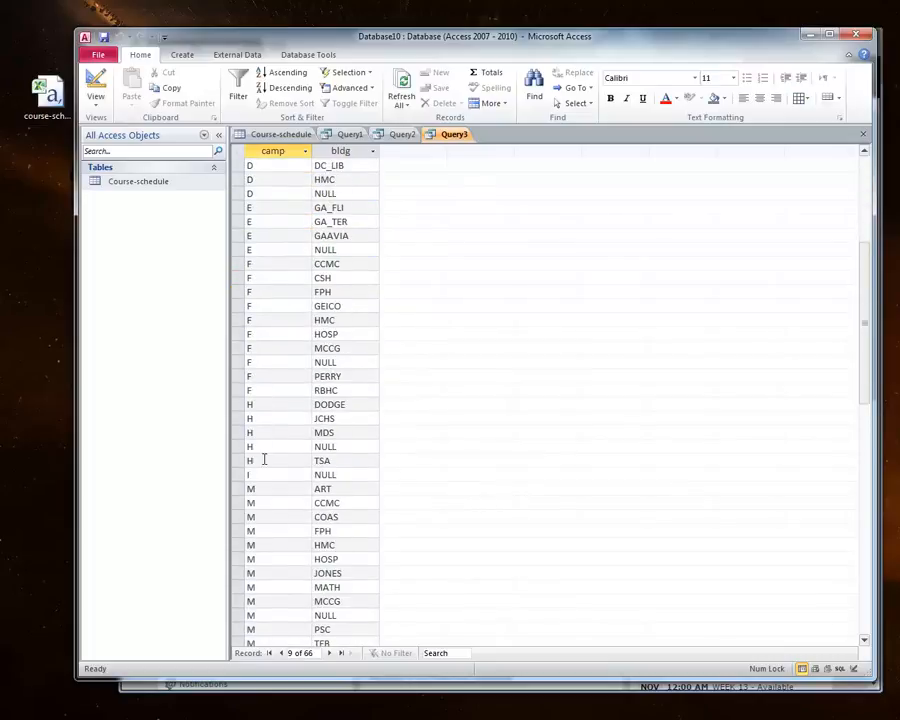
scroll(281, 368, down, 1)
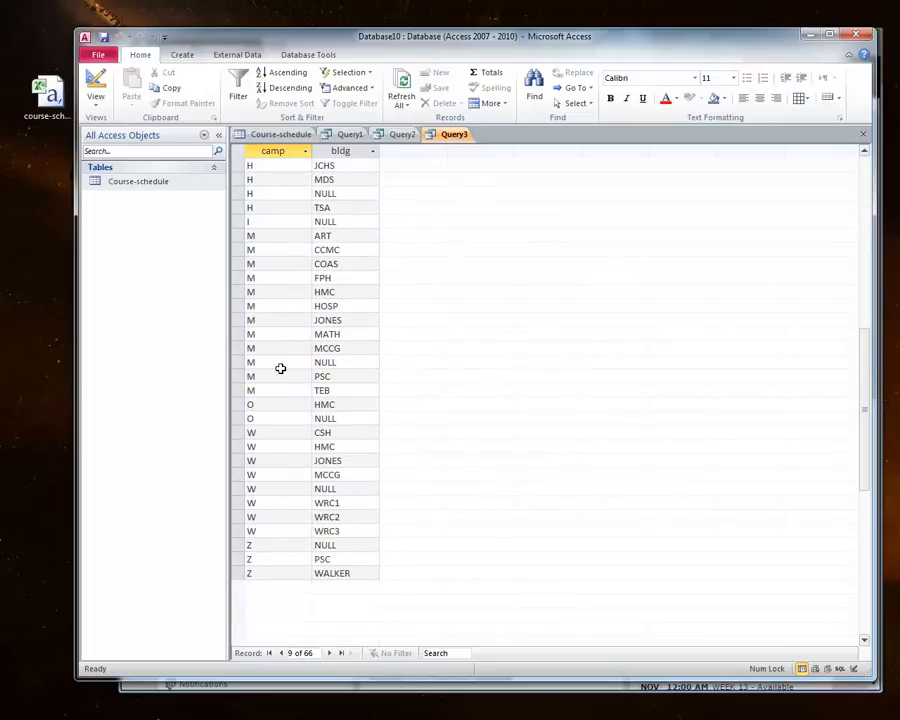
double_click(345, 348)
click(344, 348)
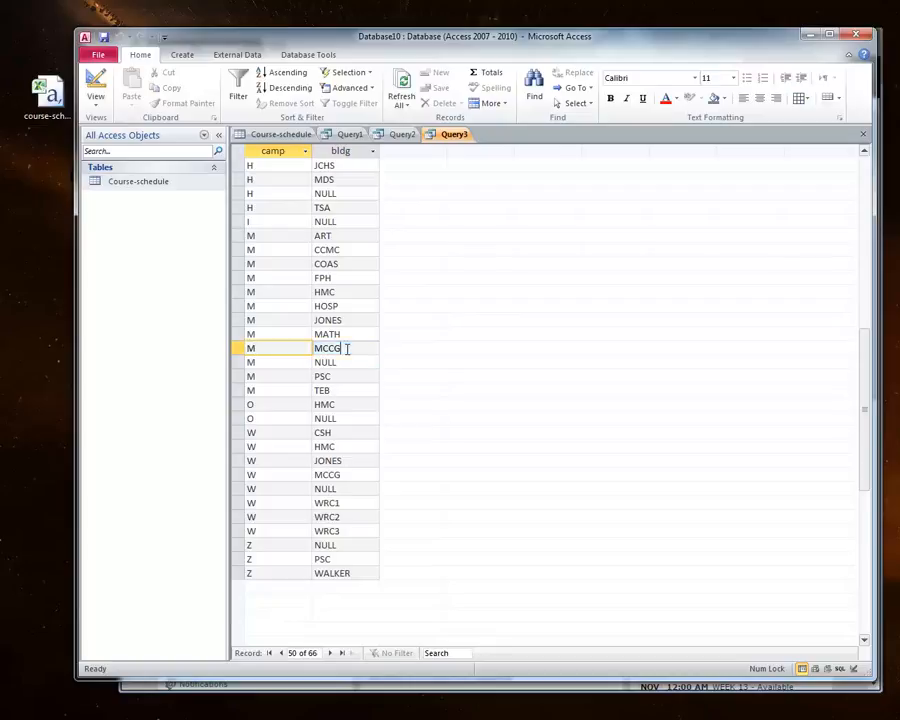
drag(344, 348, 283, 347)
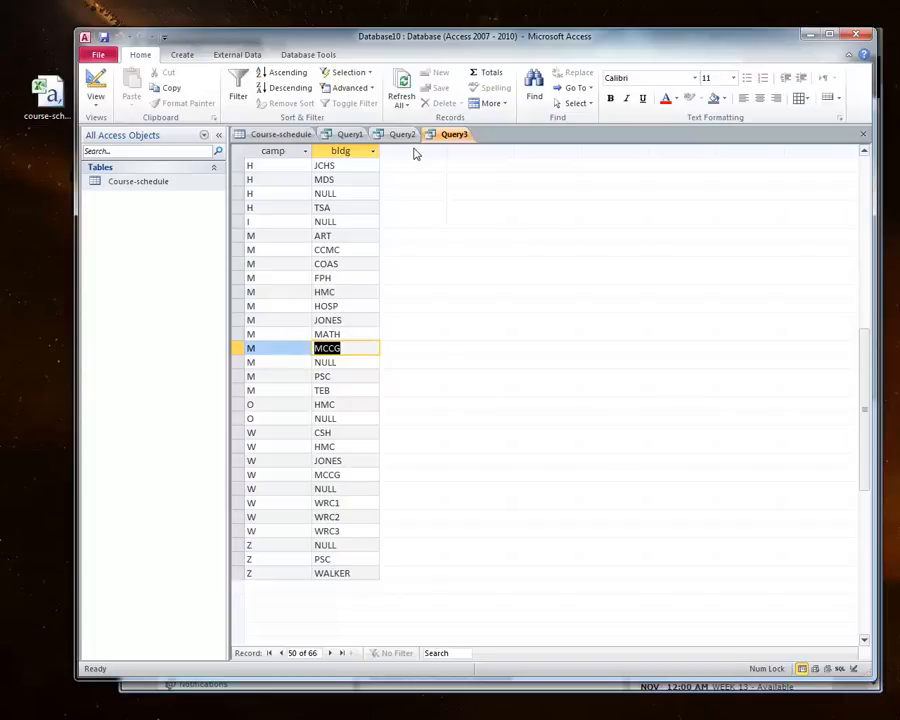
Step: Change Query2's condition in SQL view to WHERE camp = 'm' and bldg = 'mccg' and run it
click(399, 136)
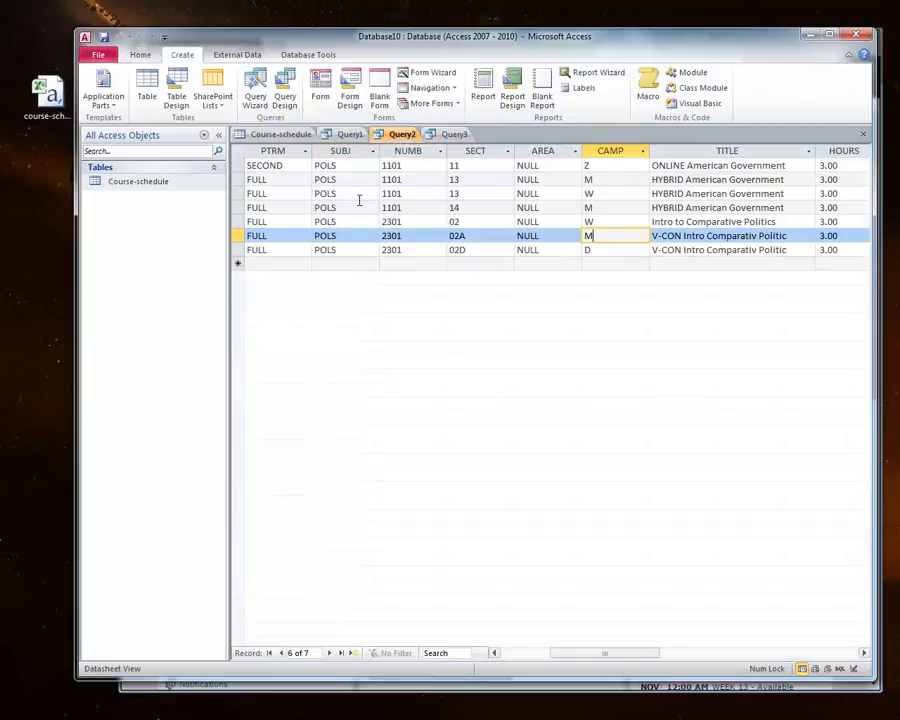
right_click(396, 134)
click(438, 211)
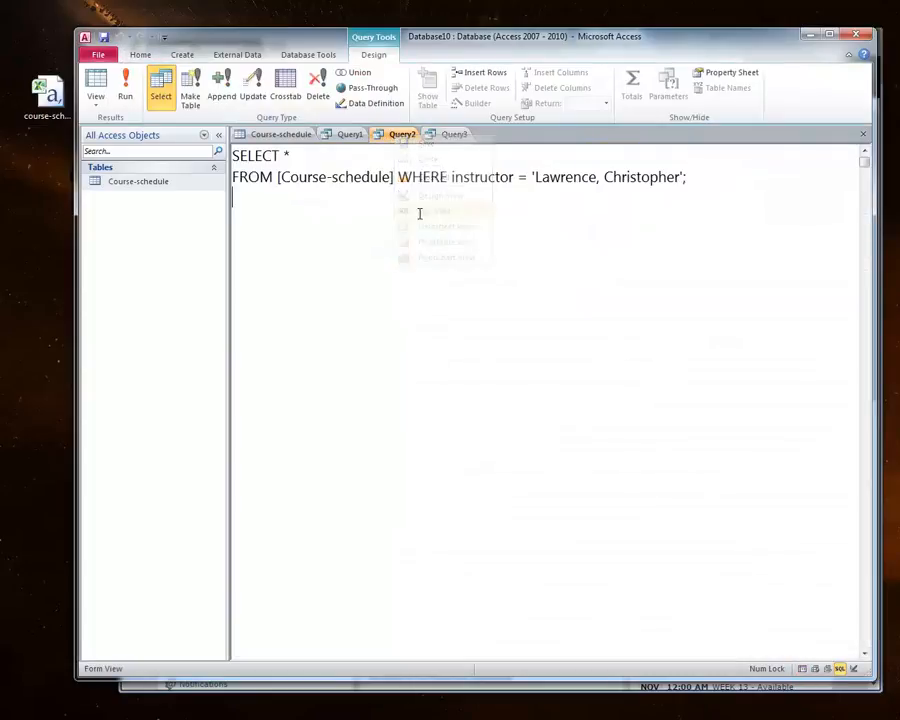
drag(451, 177, 515, 177)
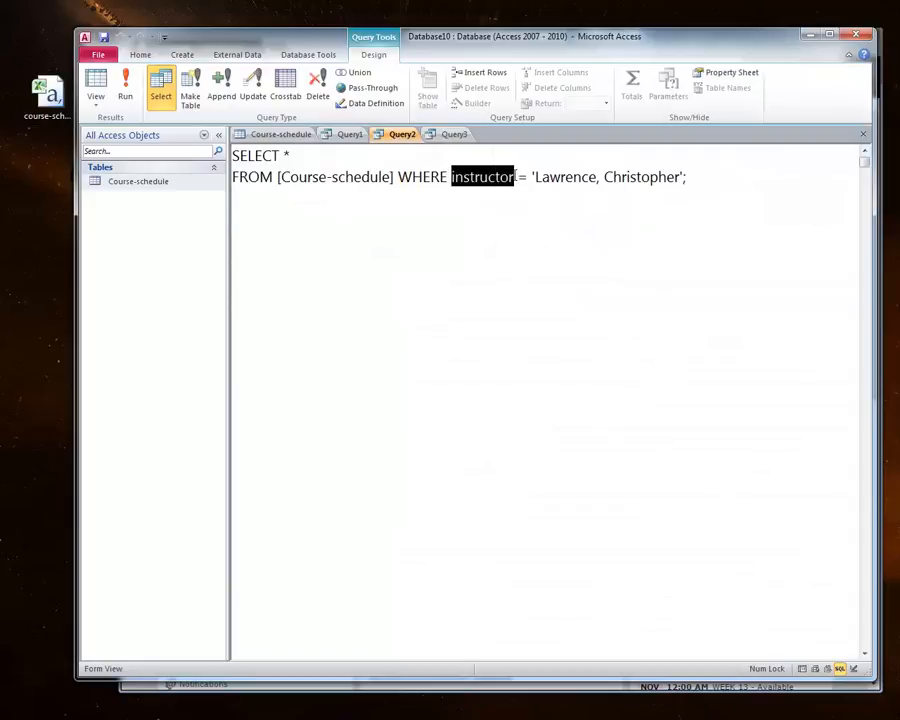
text(camp)
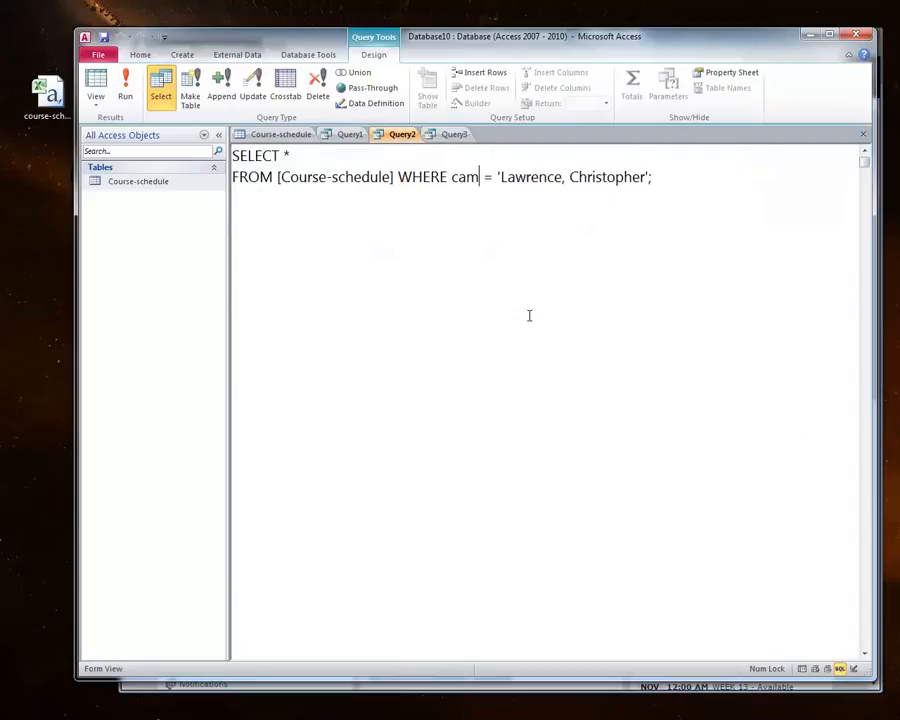
key(Right)
key(Right)
key(Right)
key(Right)
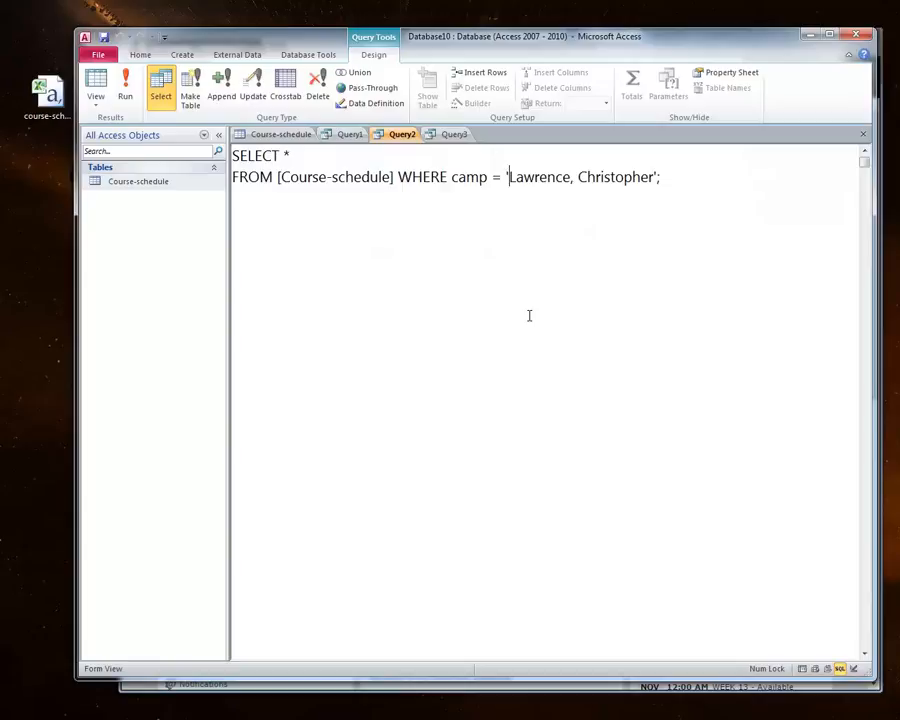
key(shift+Right)
key(shift+Right)
key(shift+Right)
key(shift+Right)
key(shift+Right)
key(shift+Right)
key(shift+Right)
key(shift+Right)
key(shift+Right)
key(shift+Right)
key(shift+Right)
key(shift+Right)
key(shift+Right)
key(shift+Right)
key(shift+Right)
key(shift+Right)
key(shift+Right)
key(shift+Right)
key(shift+Right)
key(shift+Right)
text(m' )
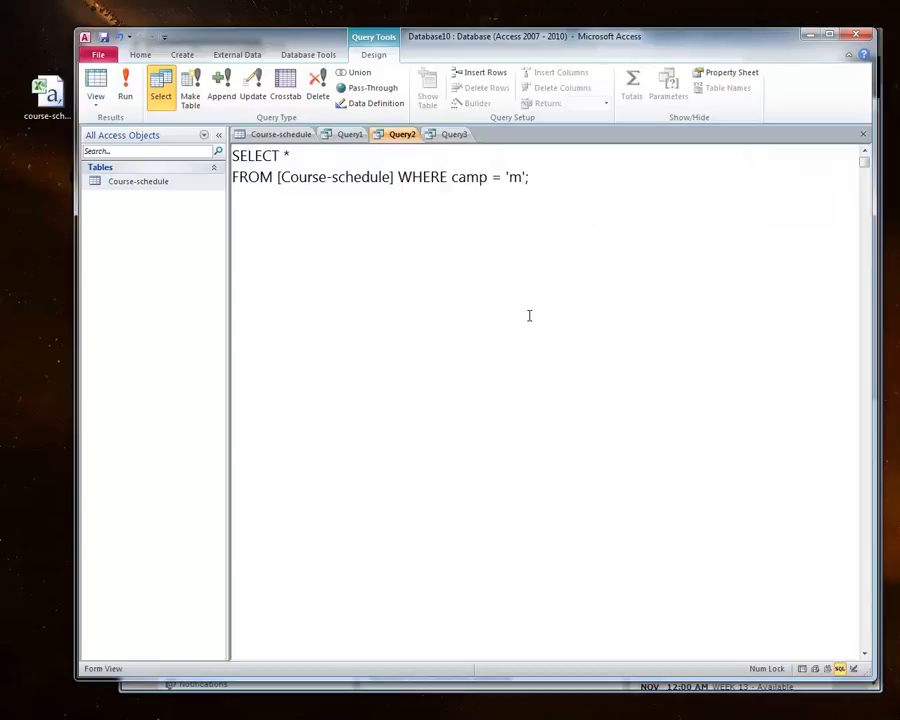
text(and bldg = ')
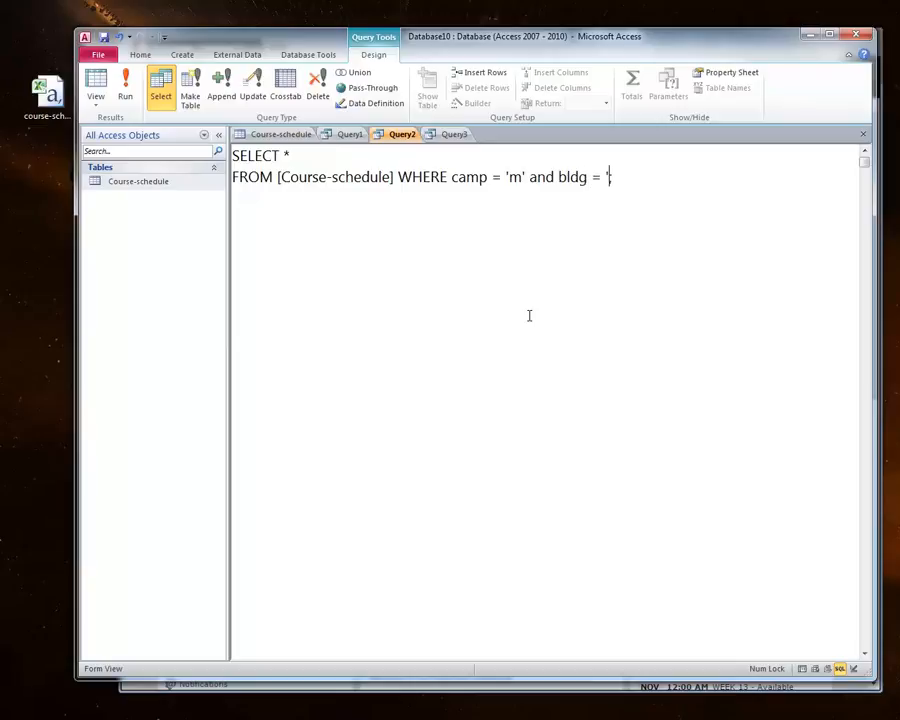
text(mccg)
click(125, 85)
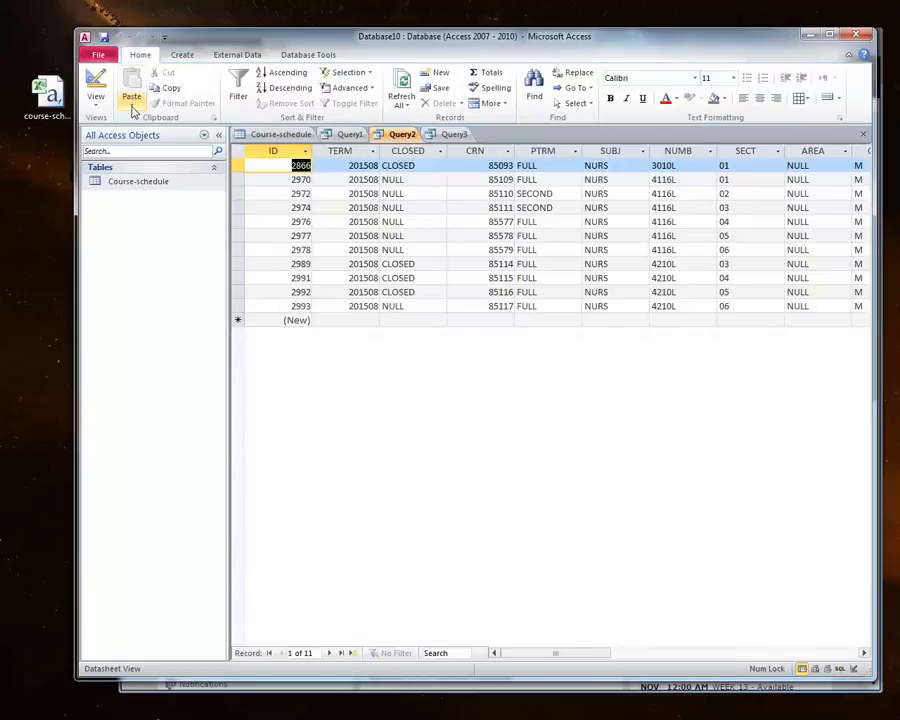
Step: Scroll across Query2's results to check the CAMP and BLDG columns
mouse_move(506, 654)
mouse_down()
mouse_move(554, 656)
mouse_move(505, 656)
mouse_up()
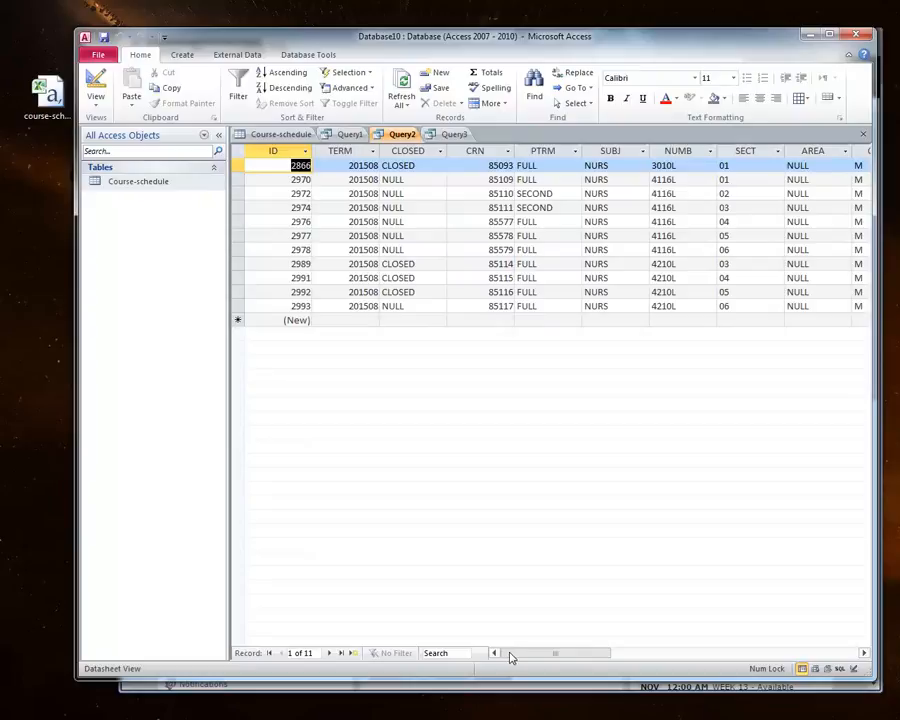
drag(510, 657, 570, 654)
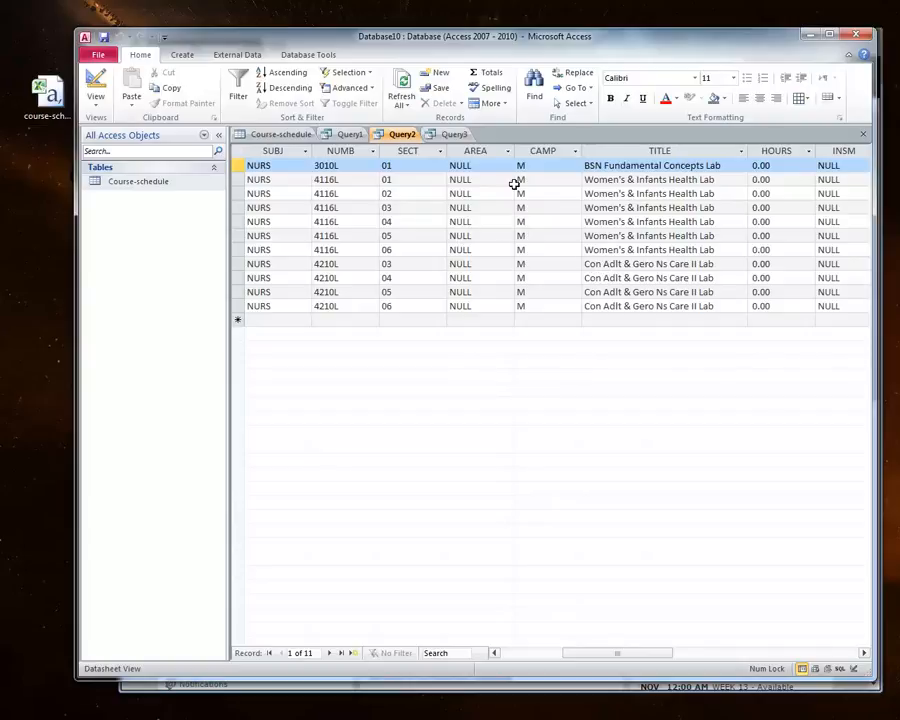
drag(647, 660, 699, 655)
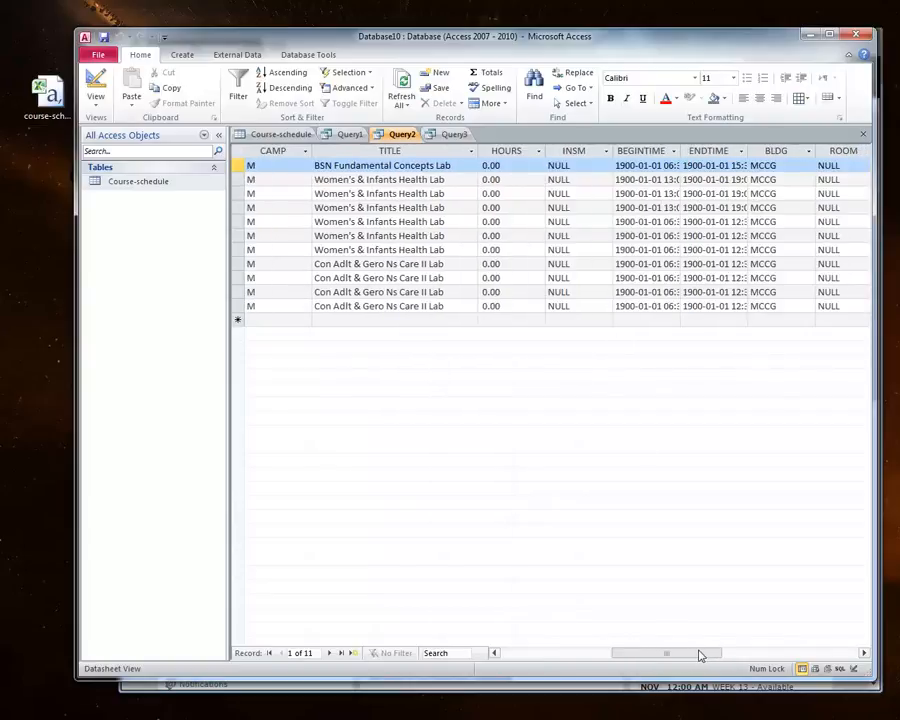
click(491, 292)
mouse_move(668, 657)
mouse_down()
mouse_move(717, 657)
mouse_move(655, 655)
mouse_move(667, 658)
mouse_up()
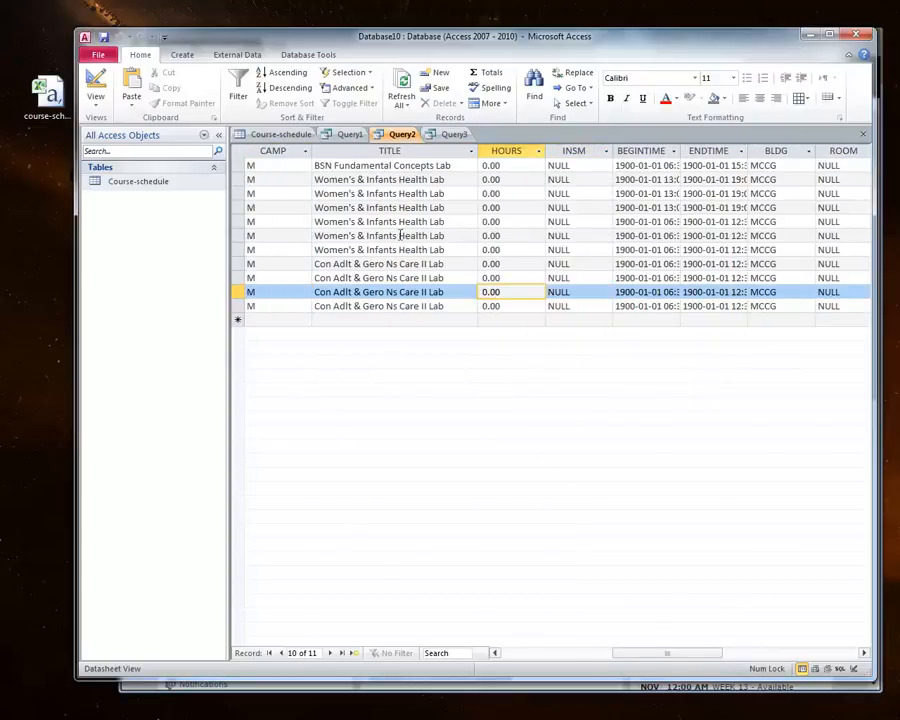
click(256, 166)
click(244, 166)
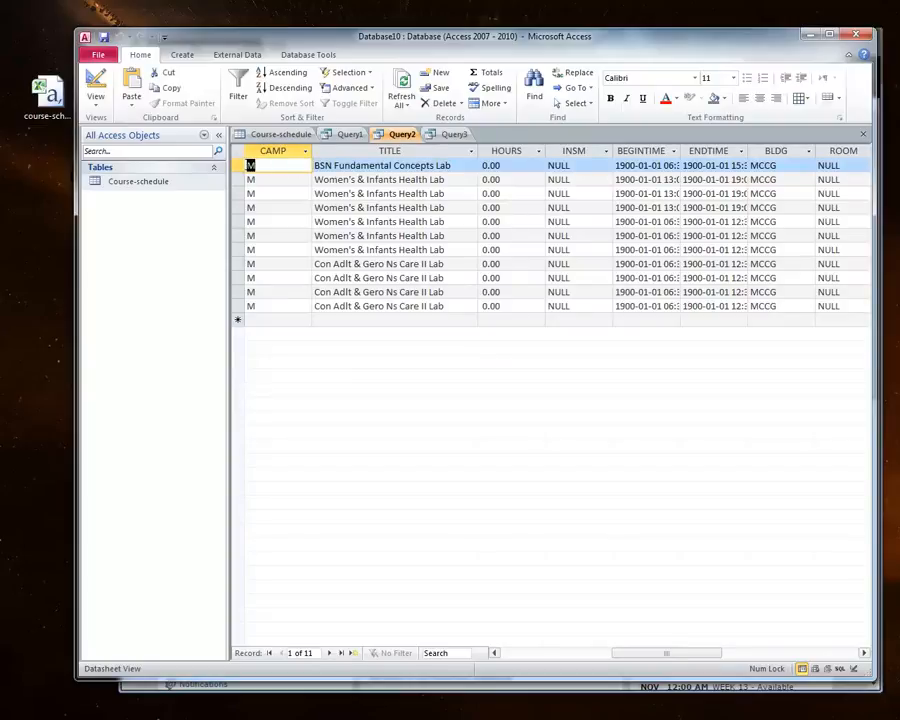
click(250, 179)
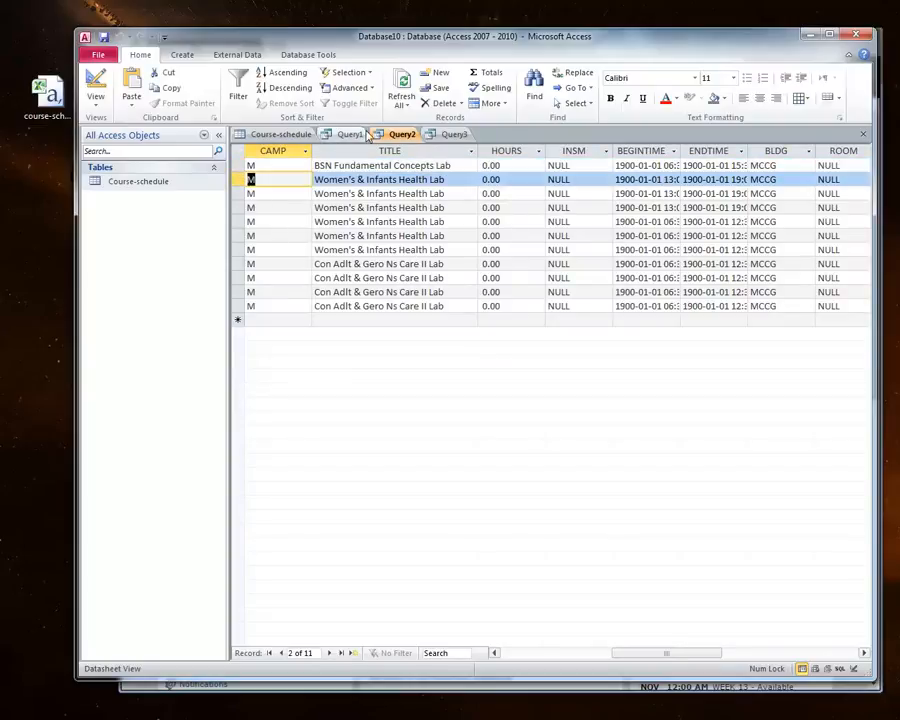
Step: Examine the INSM column values in the Course-schedule table, then return to Query3
click(454, 134)
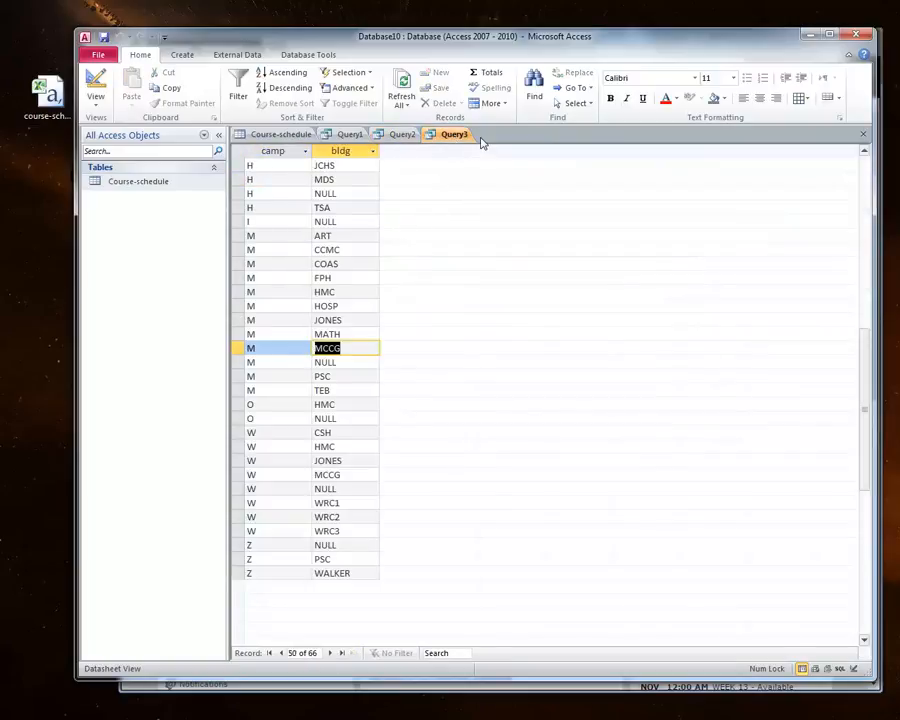
scroll(450, 312, up, 12)
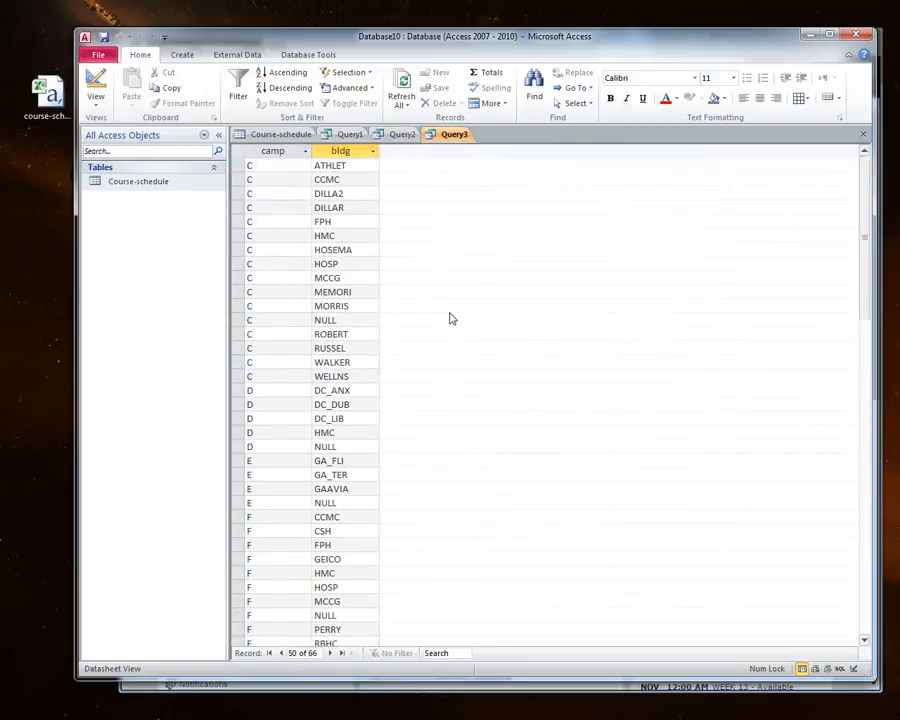
click(291, 135)
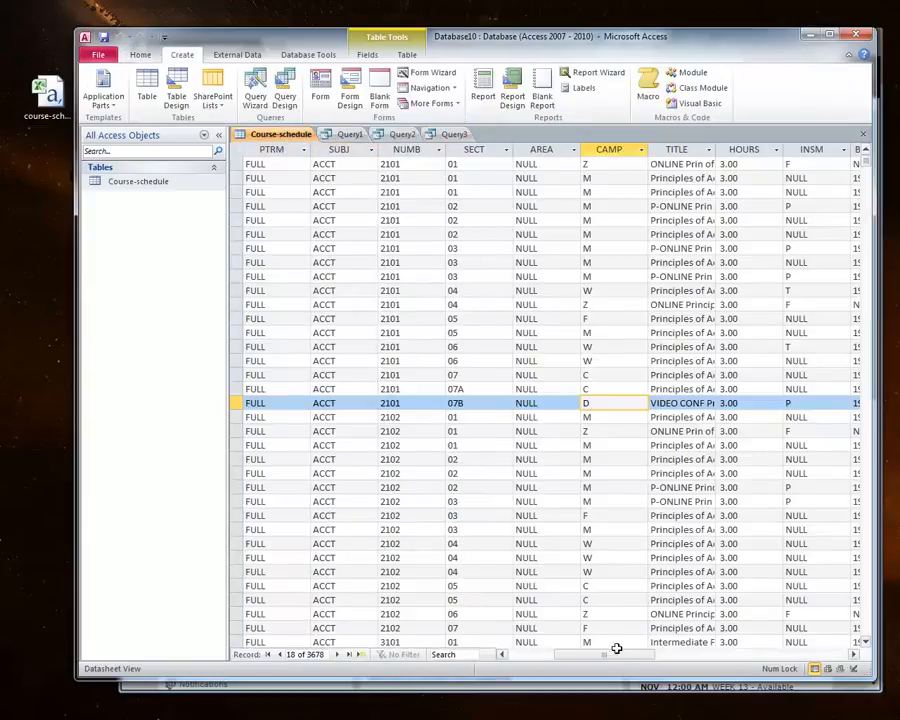
drag(617, 655, 635, 655)
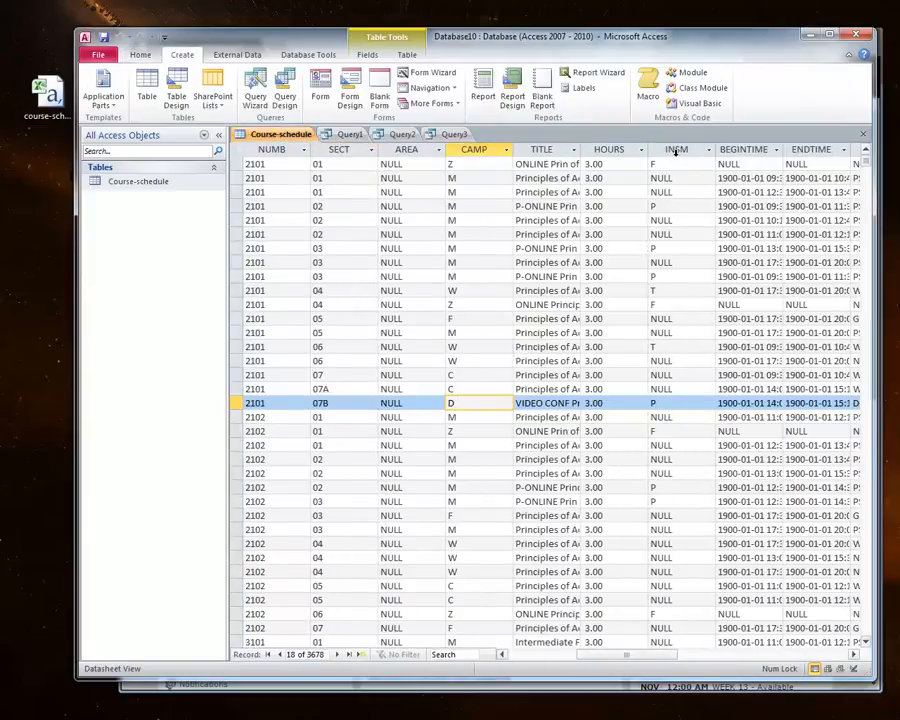
click(676, 150)
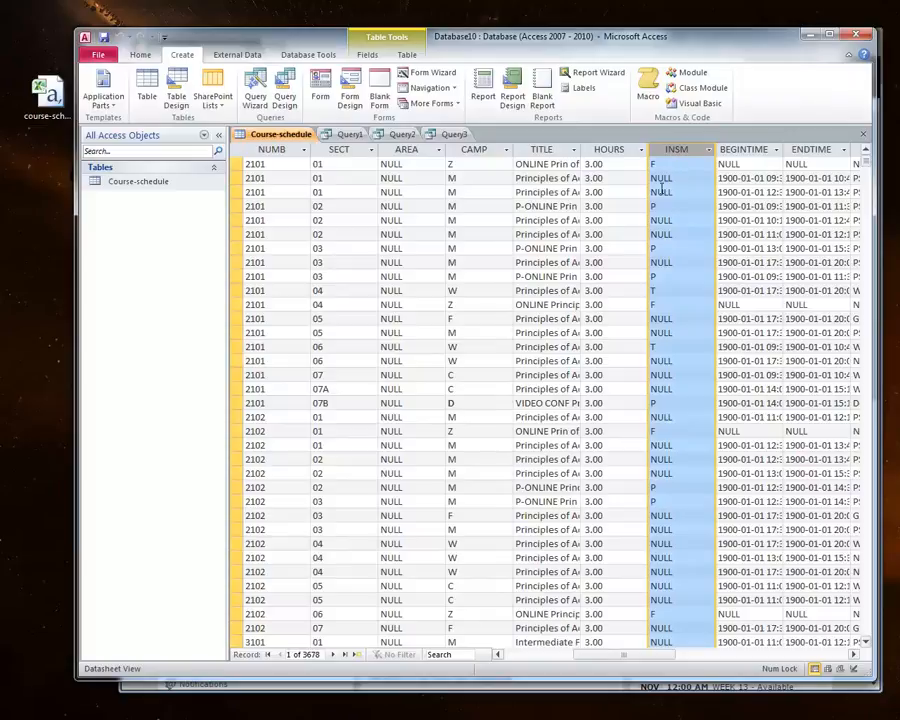
click(658, 290)
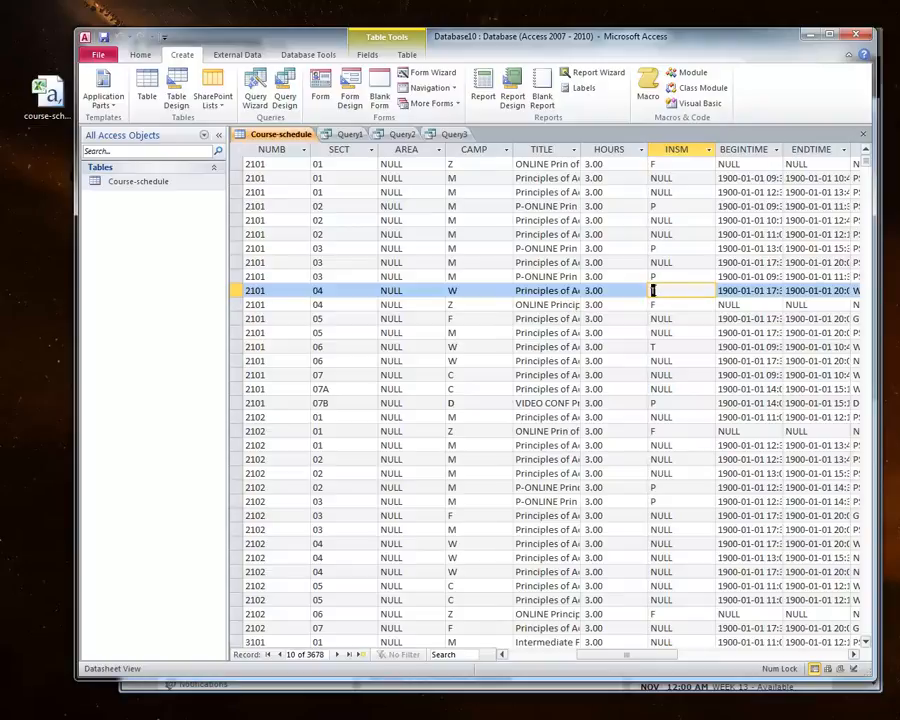
click(454, 134)
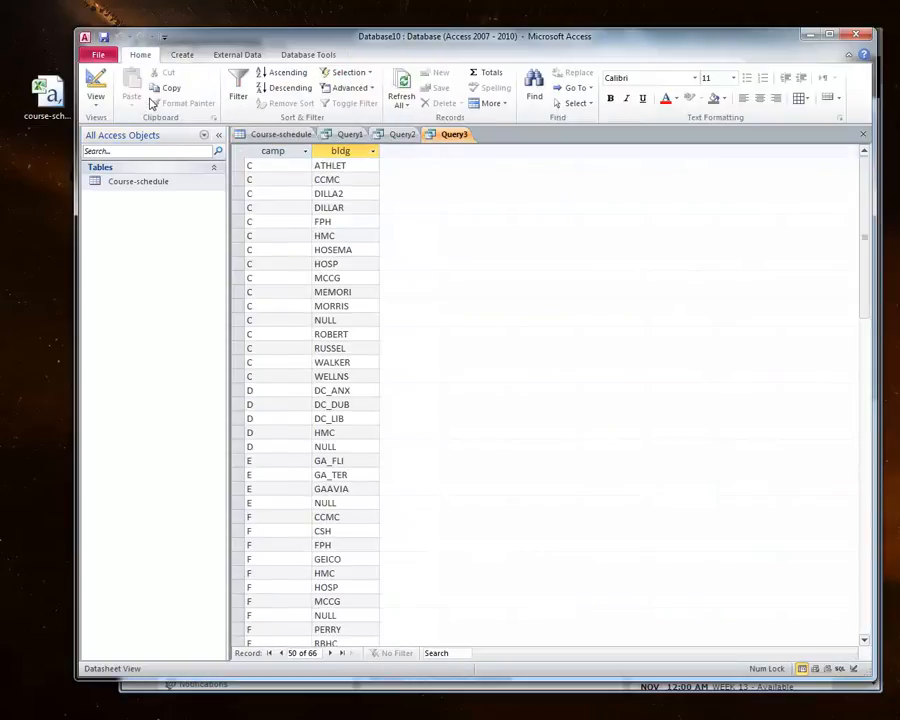
Step: Replace Query3's selected columns in SQL view with instr and try running the query
right_click(450, 134)
click(486, 205)
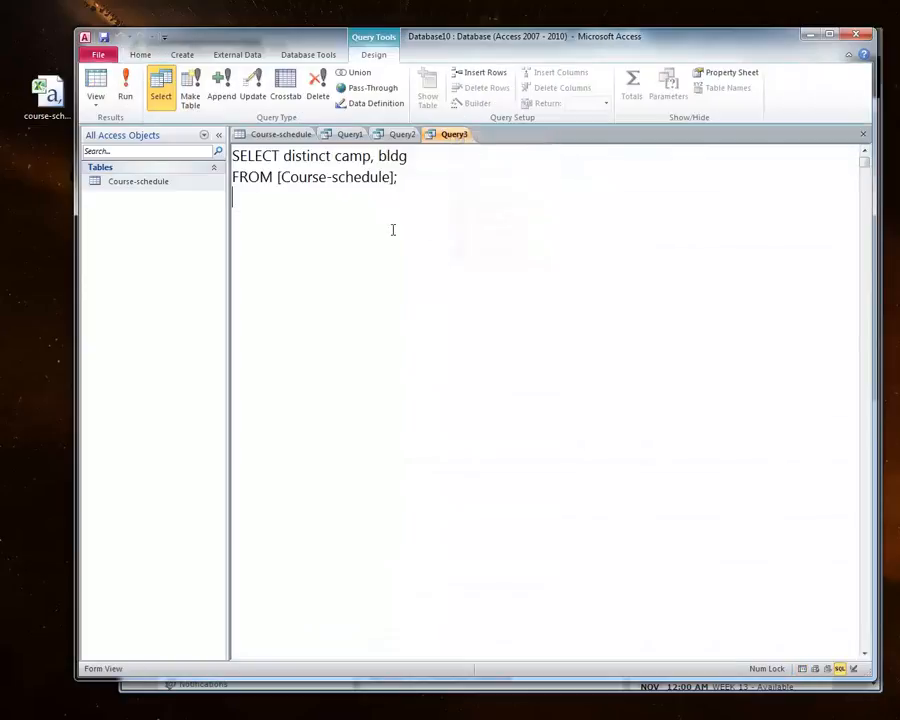
drag(280, 157, 418, 158)
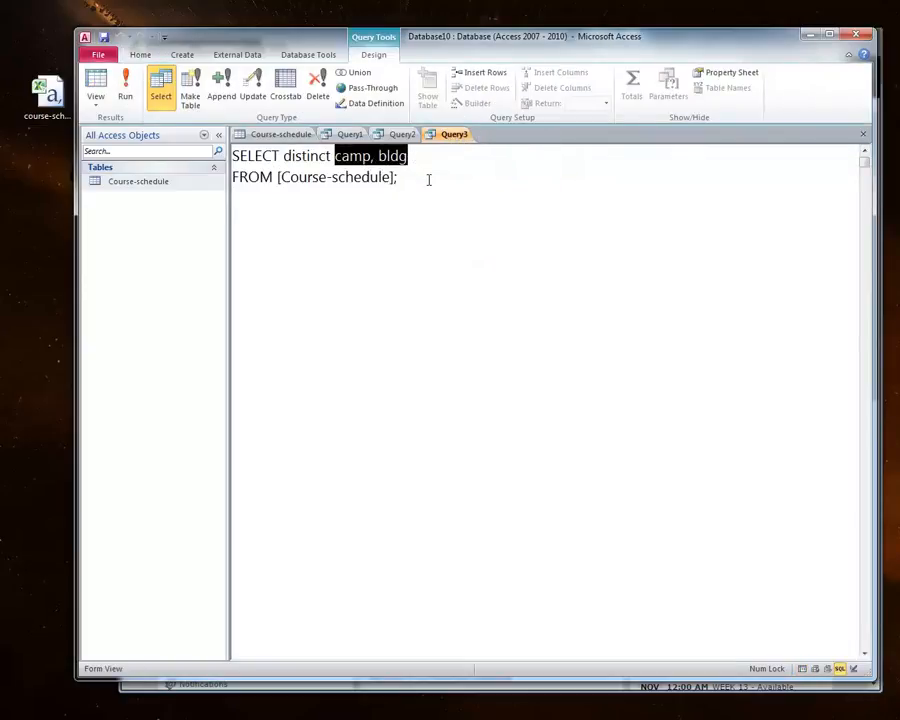
text(instrm)
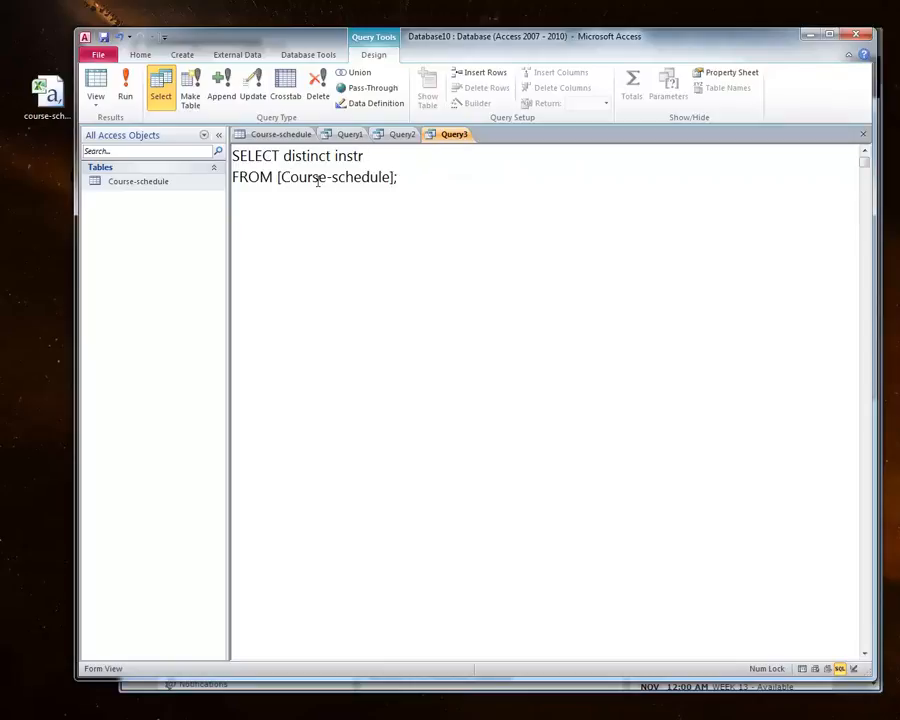
click(125, 92)
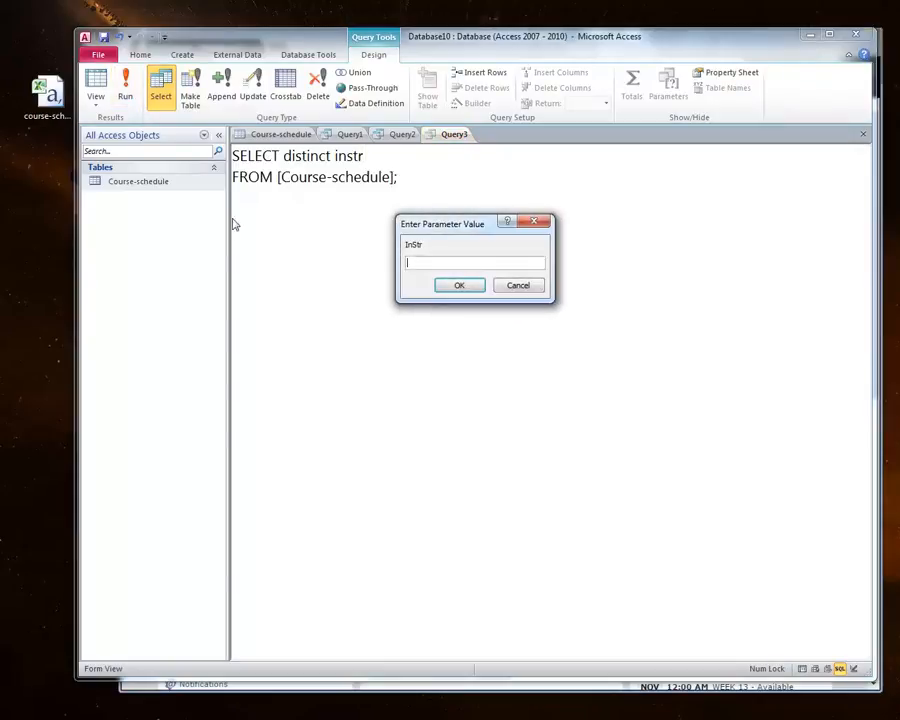
click(518, 286)
Step: Correct Query3's column to insm so it reads SELECT distinct insm, and run it
click(282, 134)
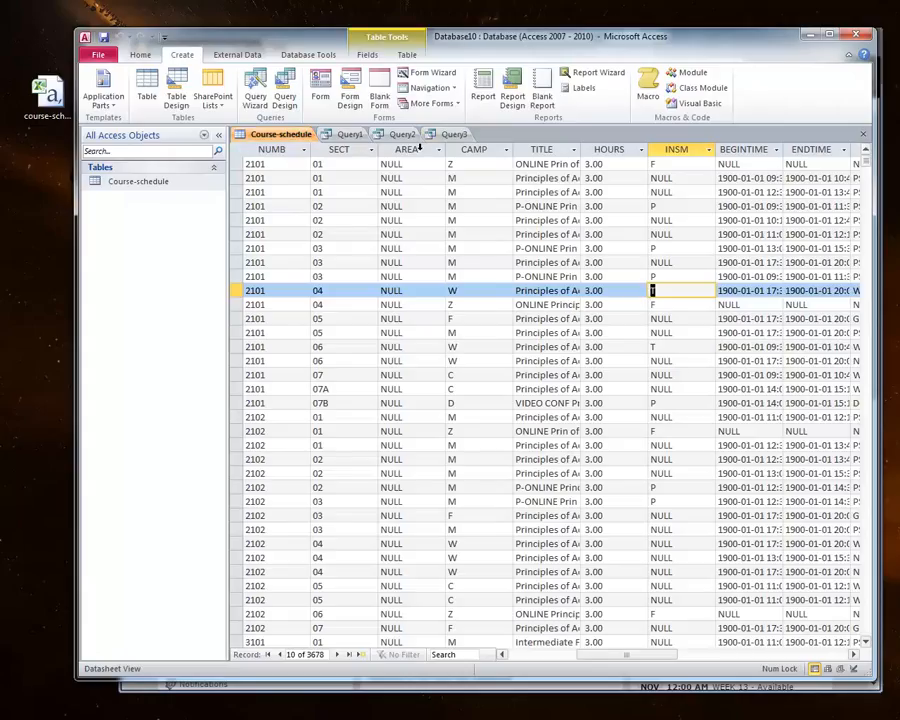
click(456, 134)
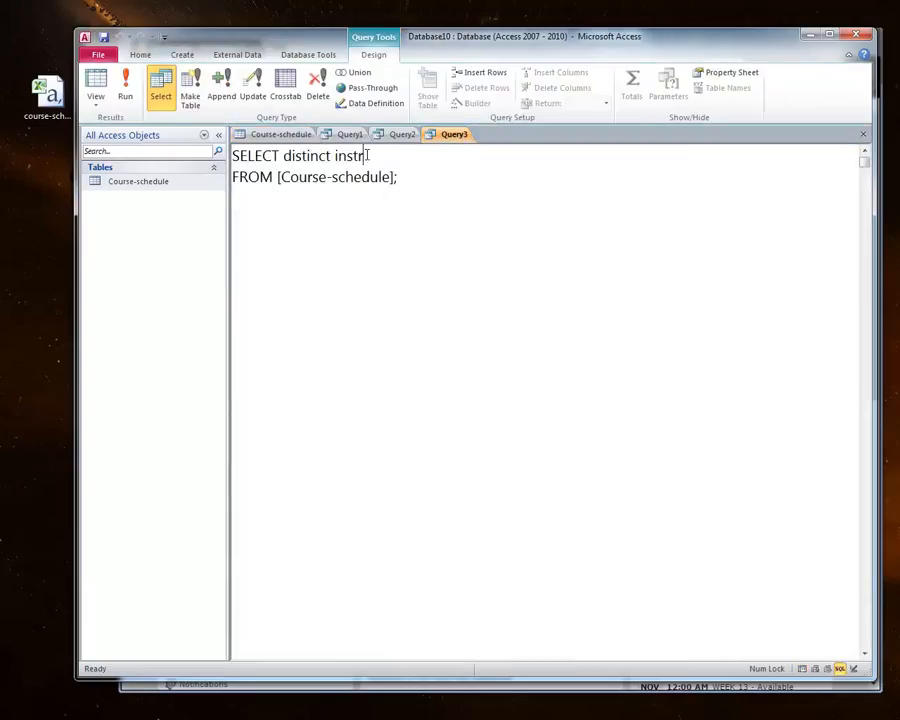
drag(365, 156, 355, 156)
text(m)
click(126, 95)
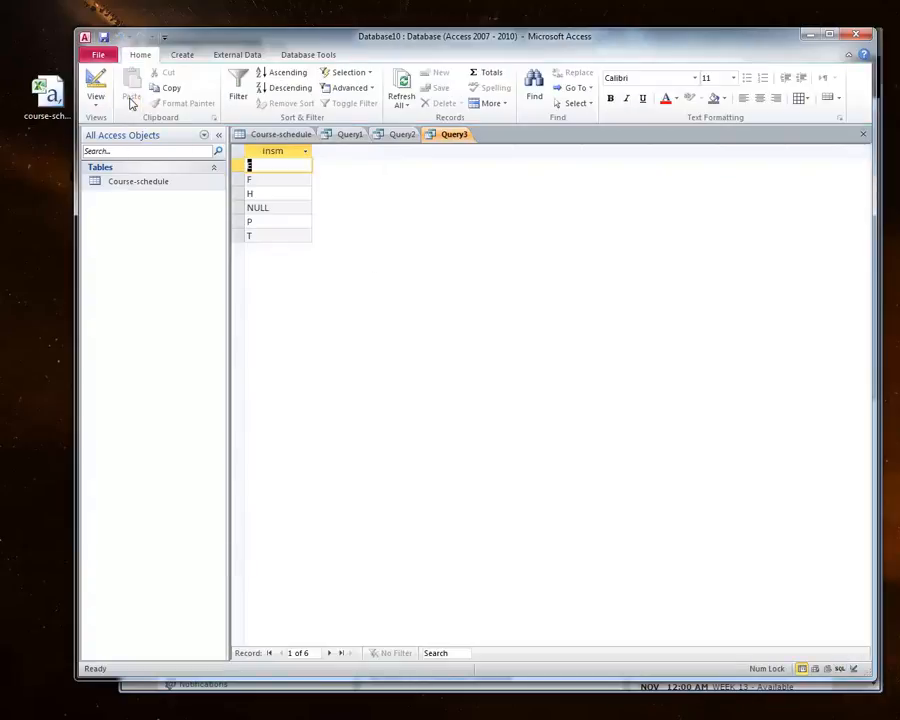
Step: Examine each distinct INSM value in Query3's results
click(262, 170)
click(267, 193)
click(272, 222)
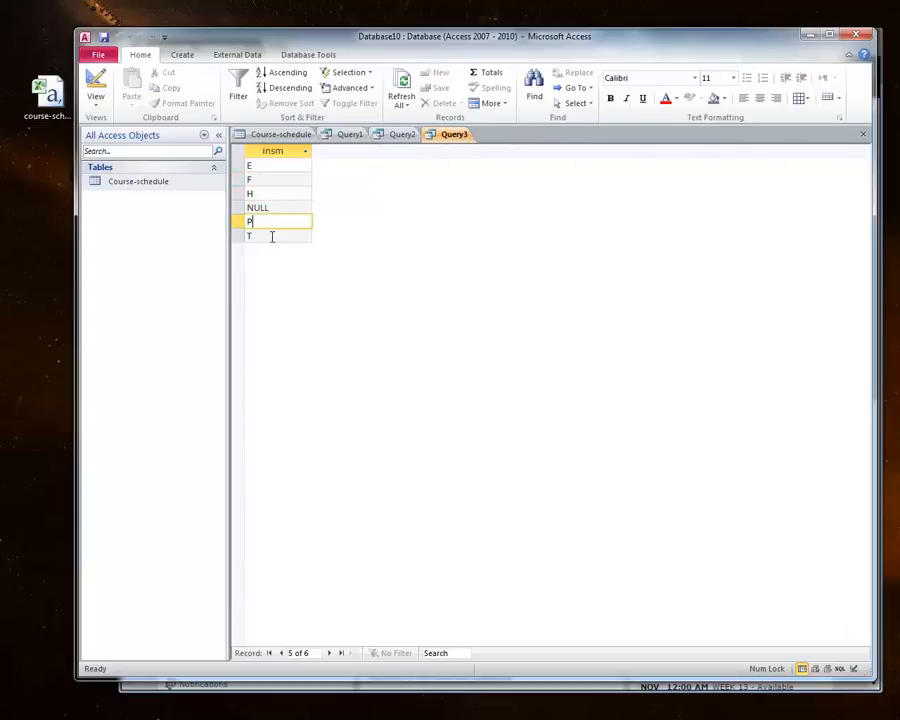
click(274, 166)
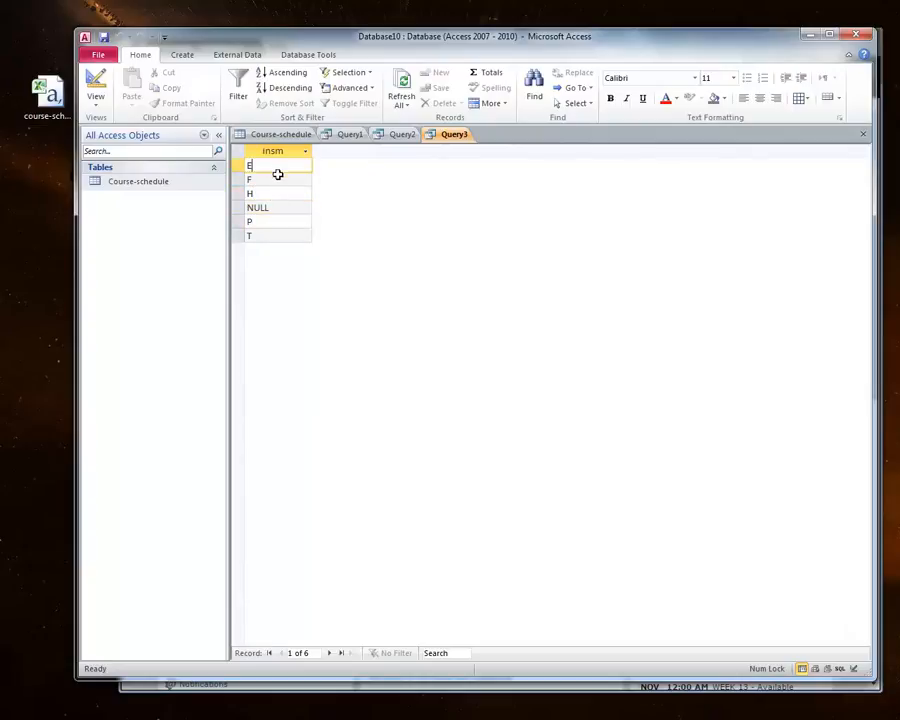
click(268, 236)
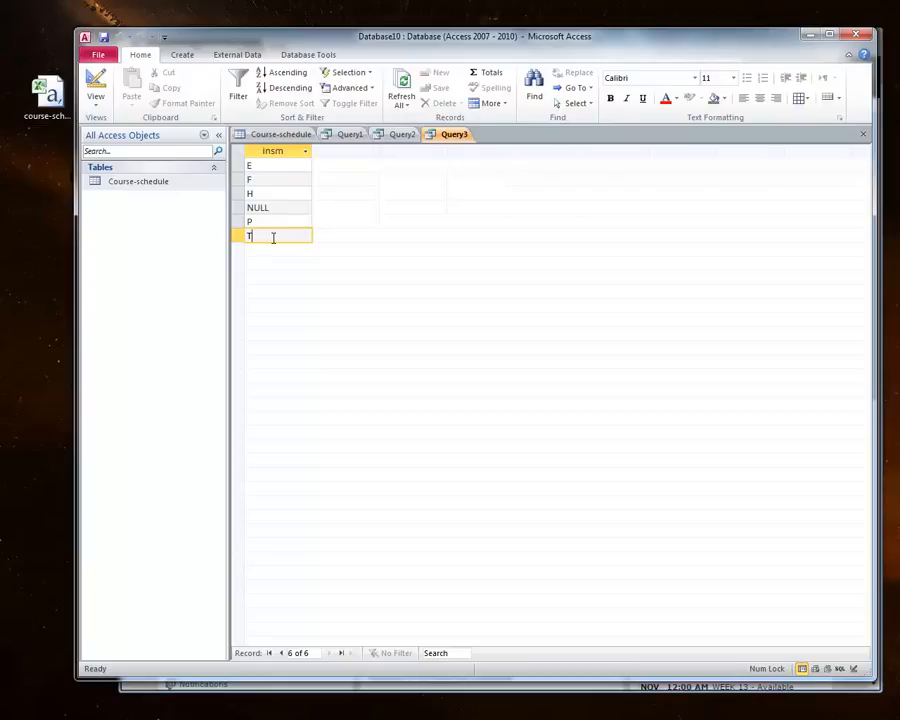
Step: Replace Query2's WHERE condition with insm = 't' in SQL view and run it
click(397, 134)
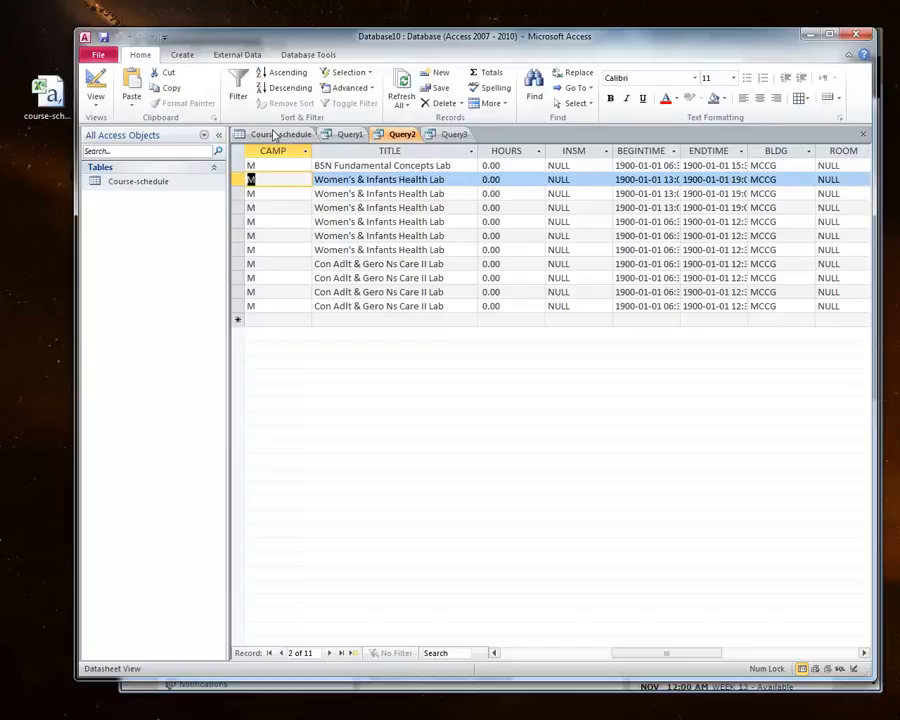
right_click(390, 134)
click(422, 208)
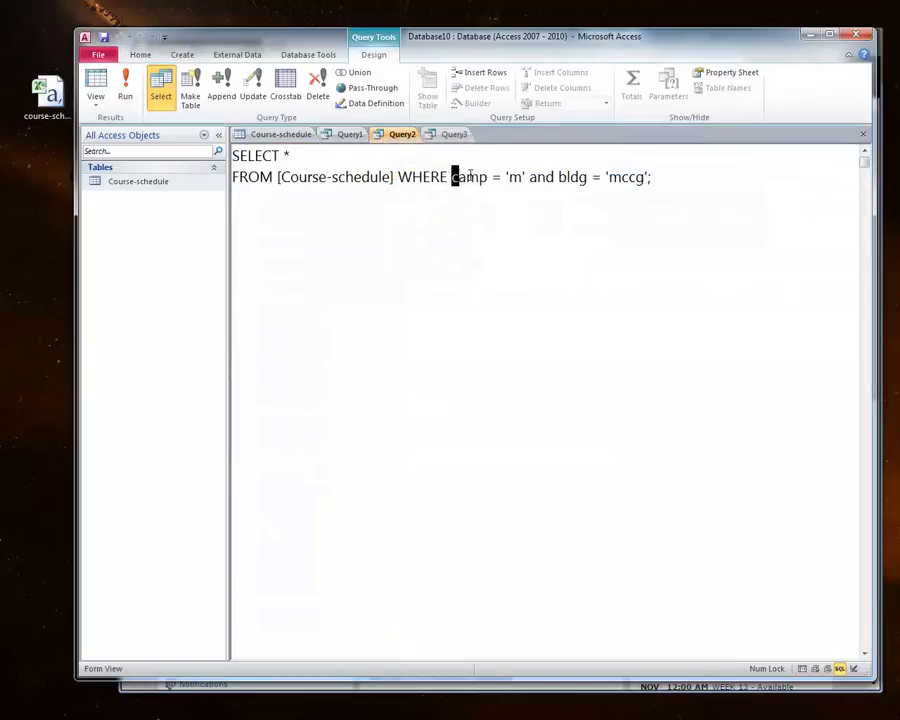
drag(452, 177, 653, 177)
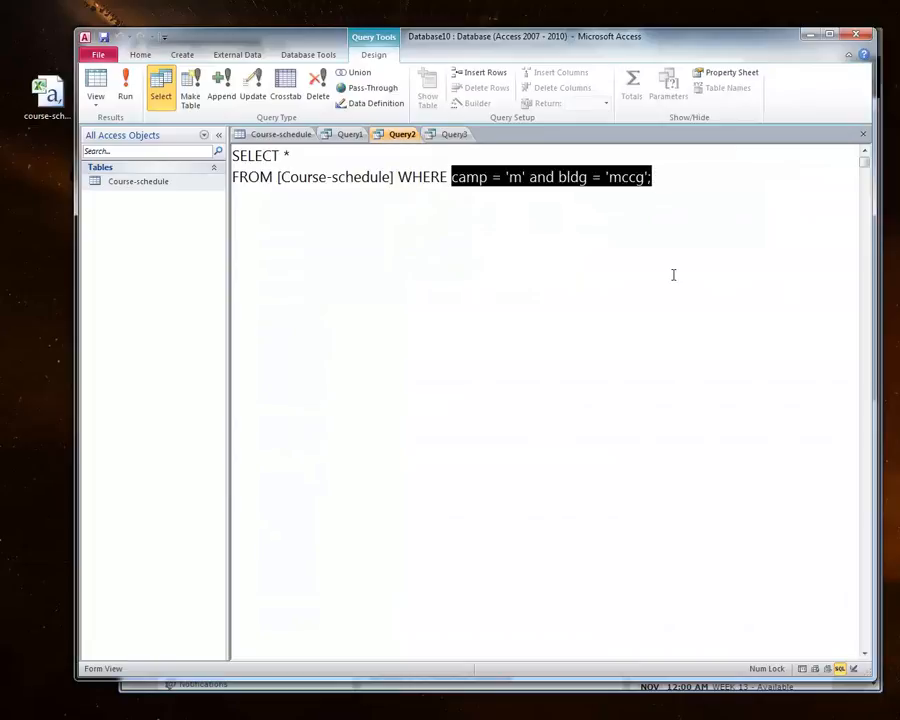
text(insm = 't)
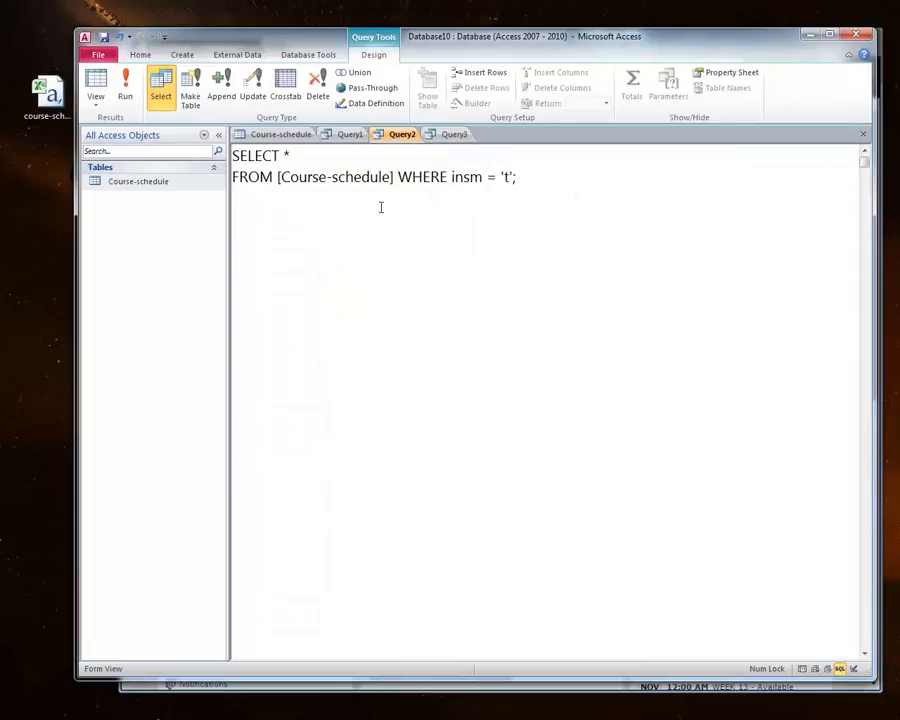
click(125, 88)
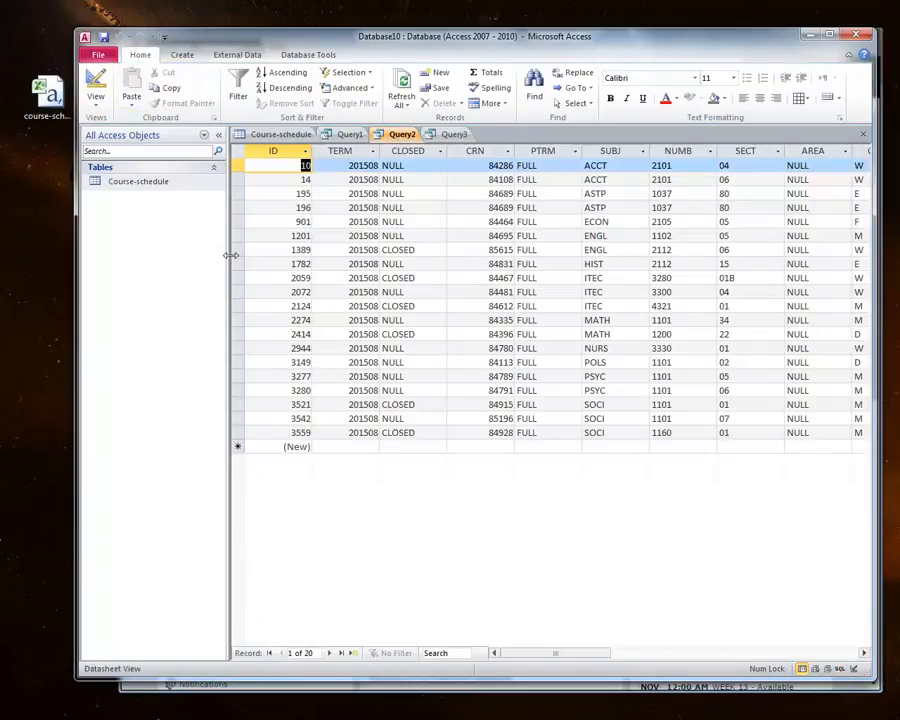
Step: Scroll across Query2's results to check the INSM column
drag(512, 656, 588, 668)
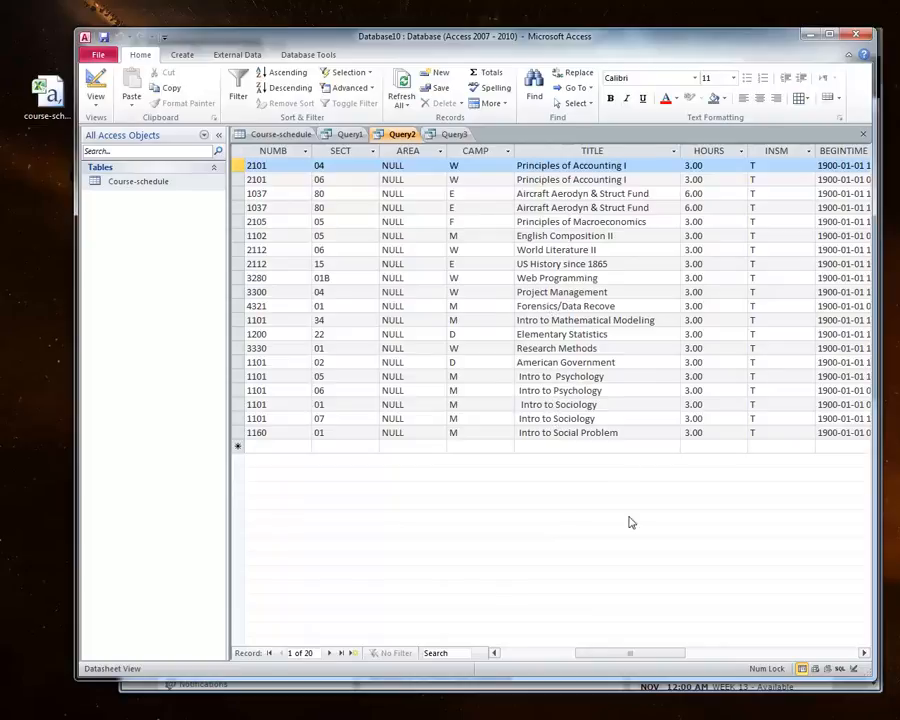
mouse_move(636, 655)
mouse_down()
mouse_move(723, 669)
mouse_move(583, 643)
mouse_move(494, 611)
mouse_move(626, 648)
mouse_up()
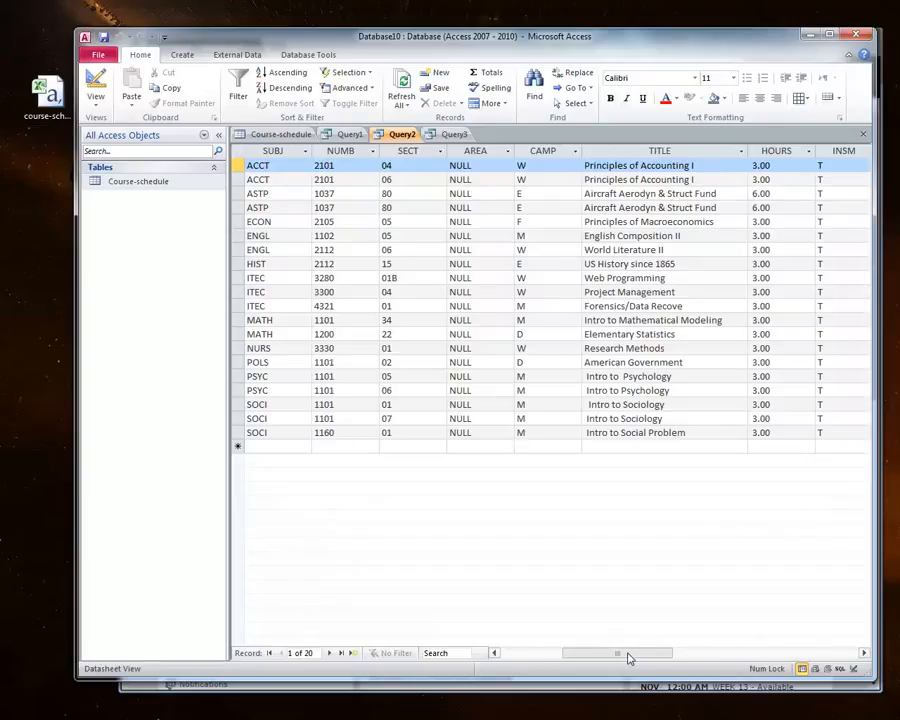
drag(629, 655, 457, 338)
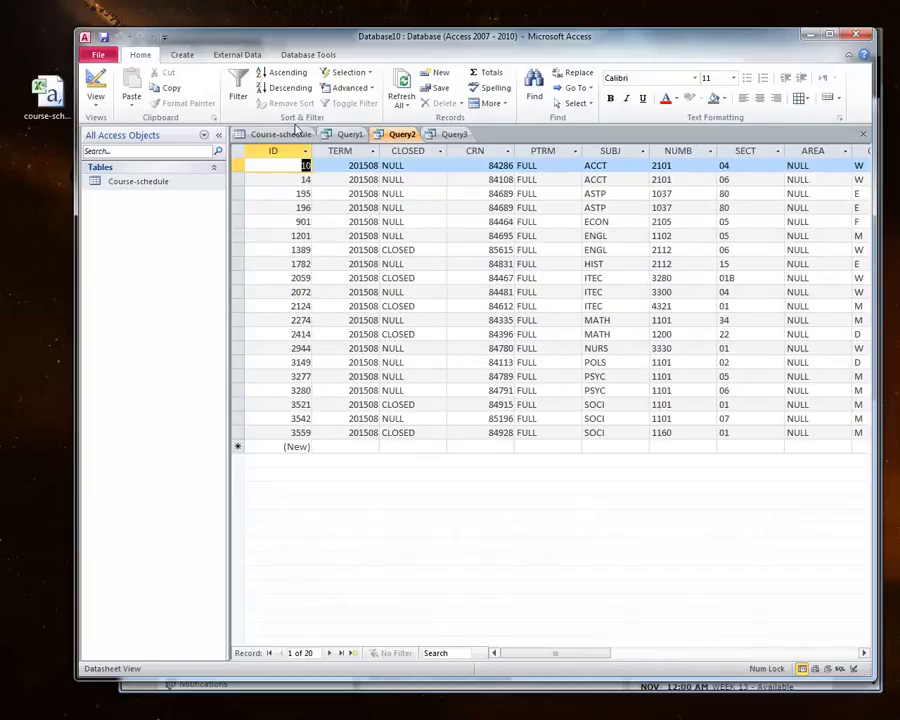
Step: Scroll across the Course-schedule table's columns to review INSM and building values
click(284, 135)
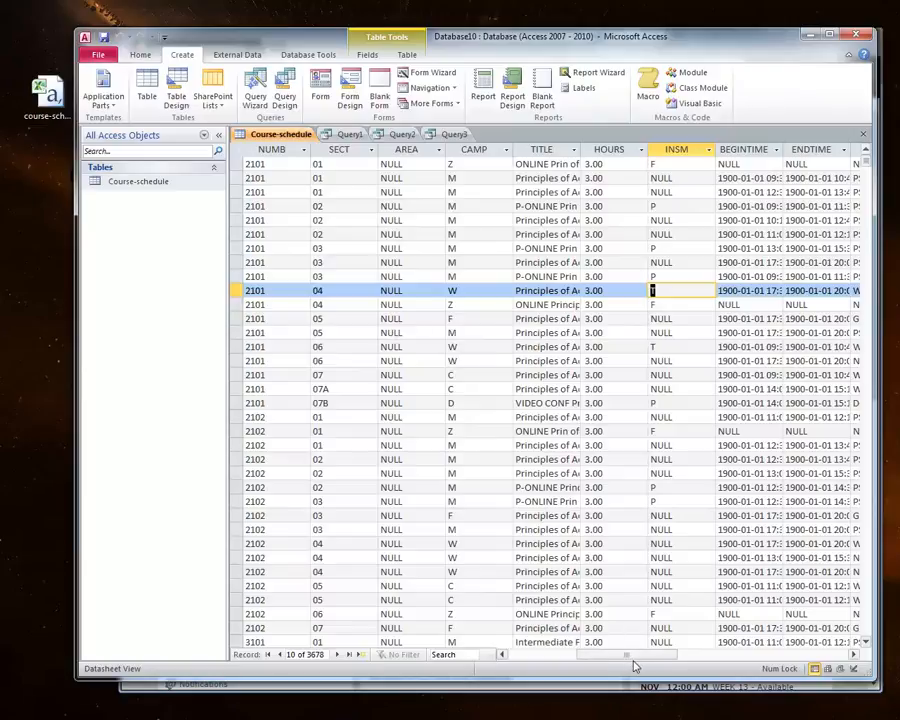
drag(635, 659, 569, 655)
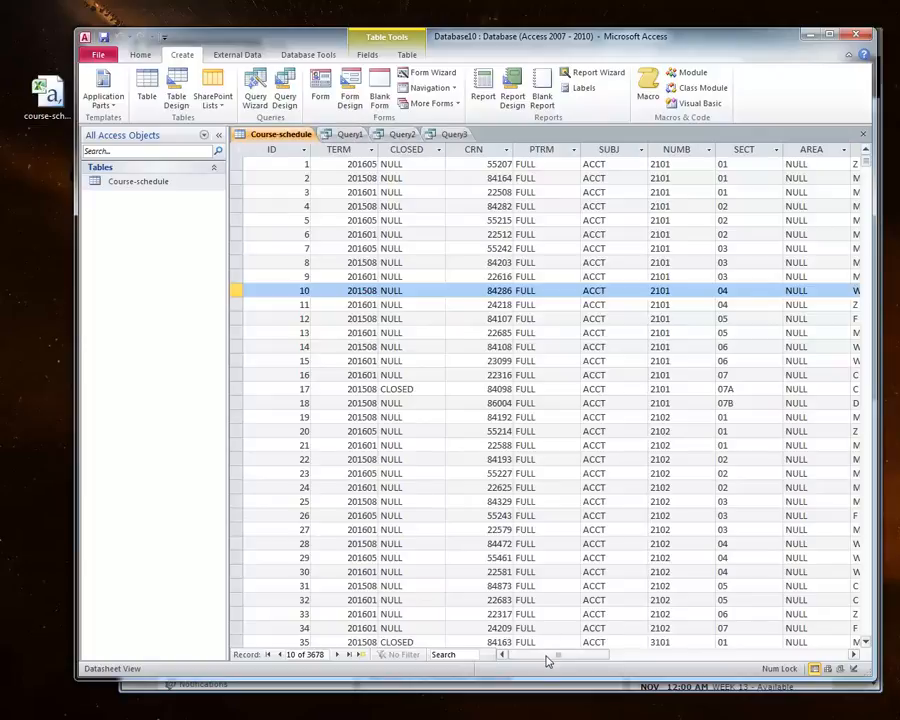
drag(547, 660, 718, 667)
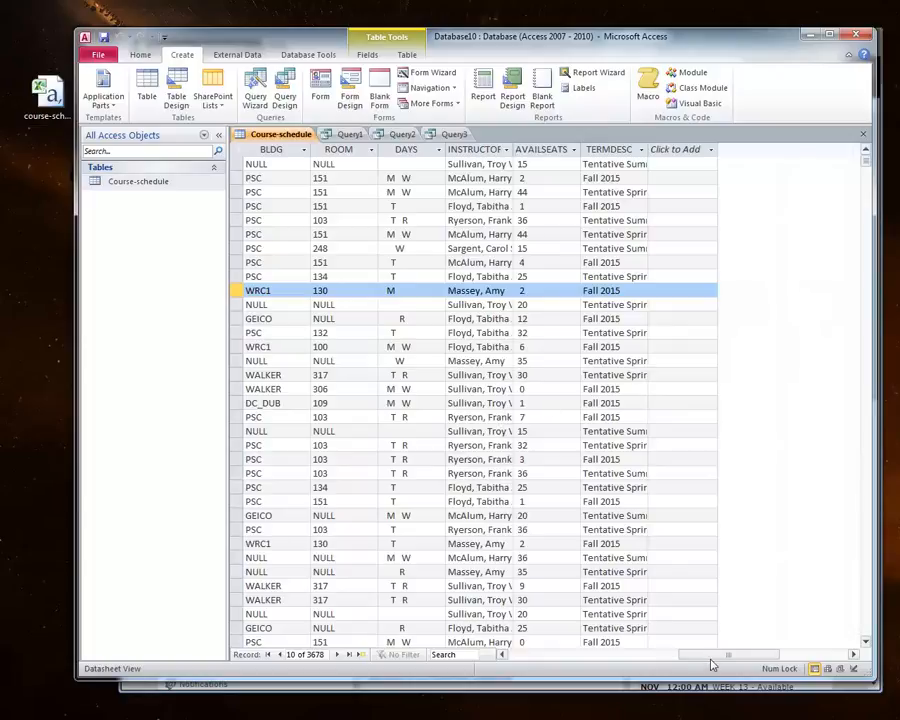
drag(712, 658, 592, 660)
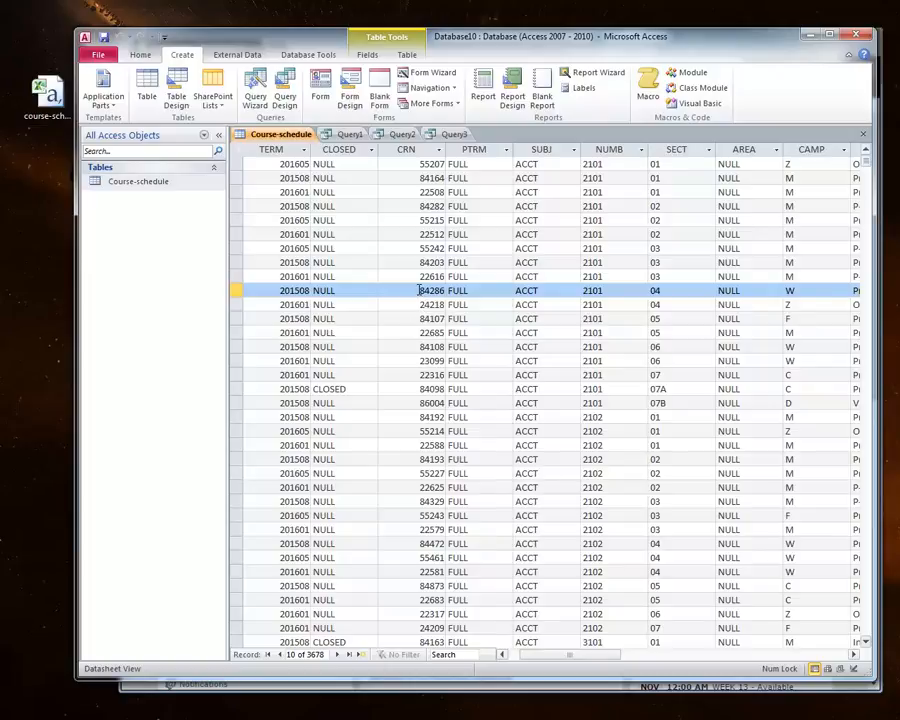
drag(562, 652, 700, 645)
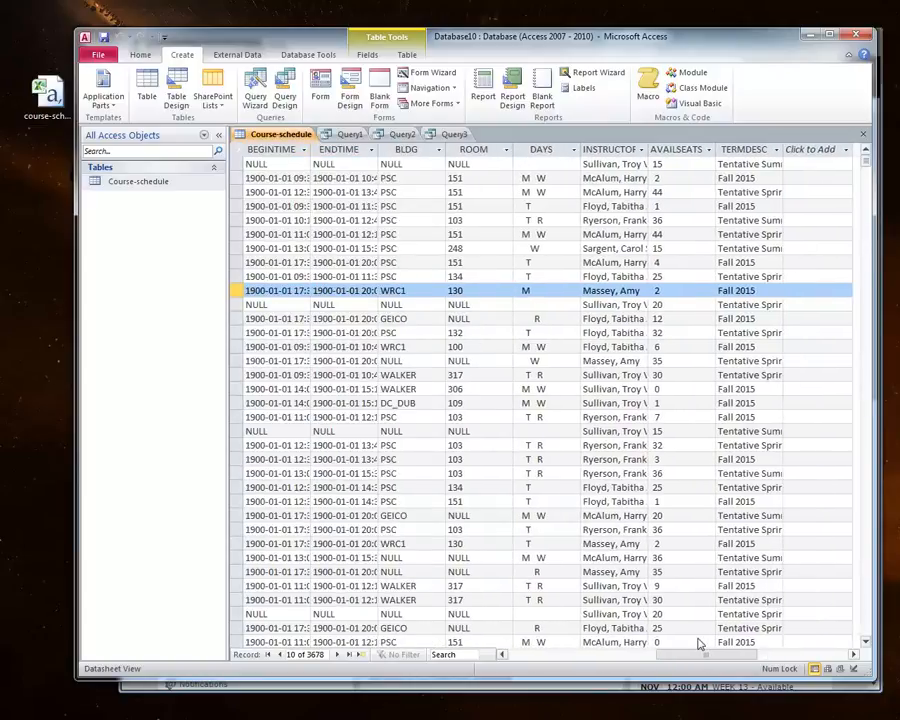
drag(697, 643, 637, 643)
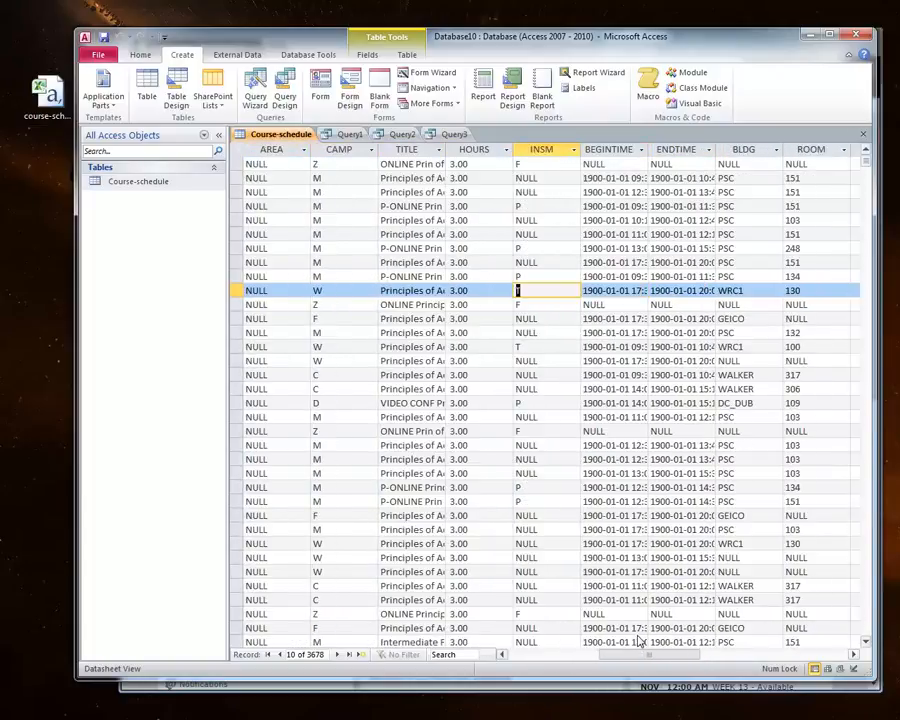
click(621, 290)
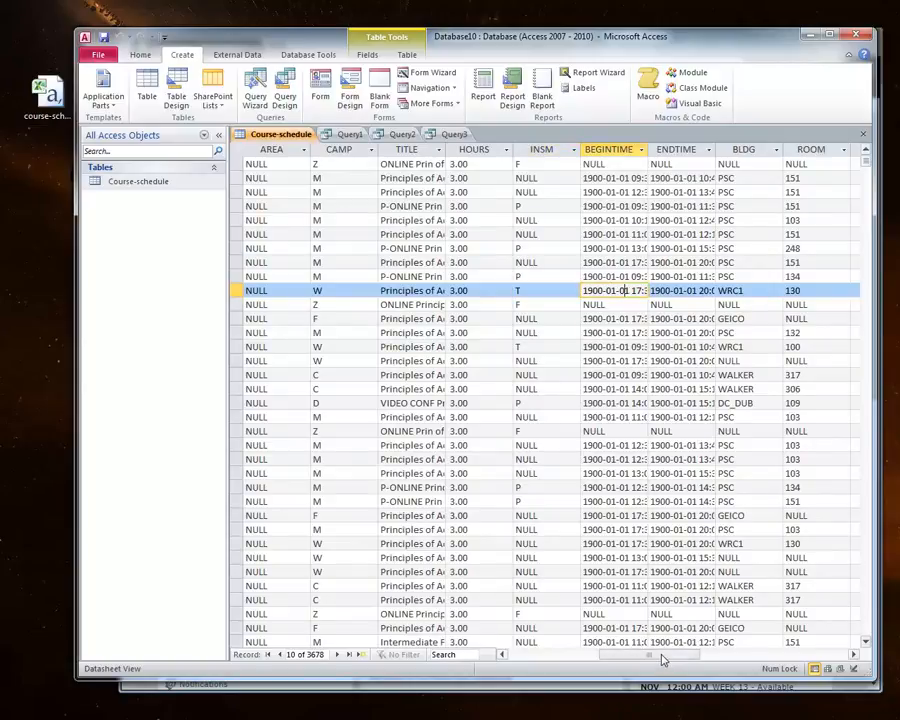
drag(663, 655, 526, 634)
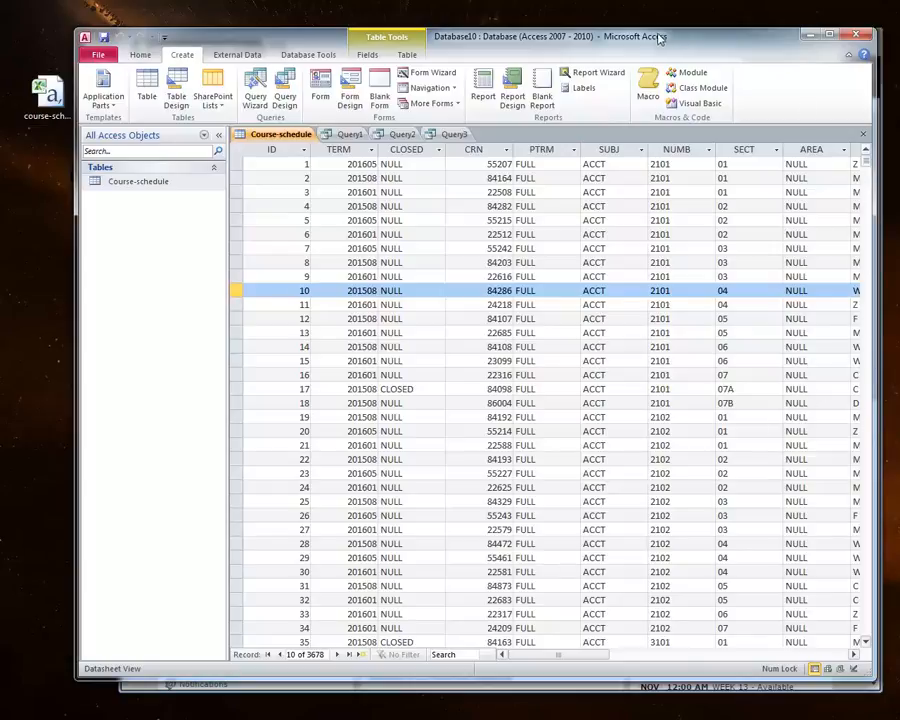
Step: Scroll down through the Course-schedule table's records
drag(660, 35, 635, 37)
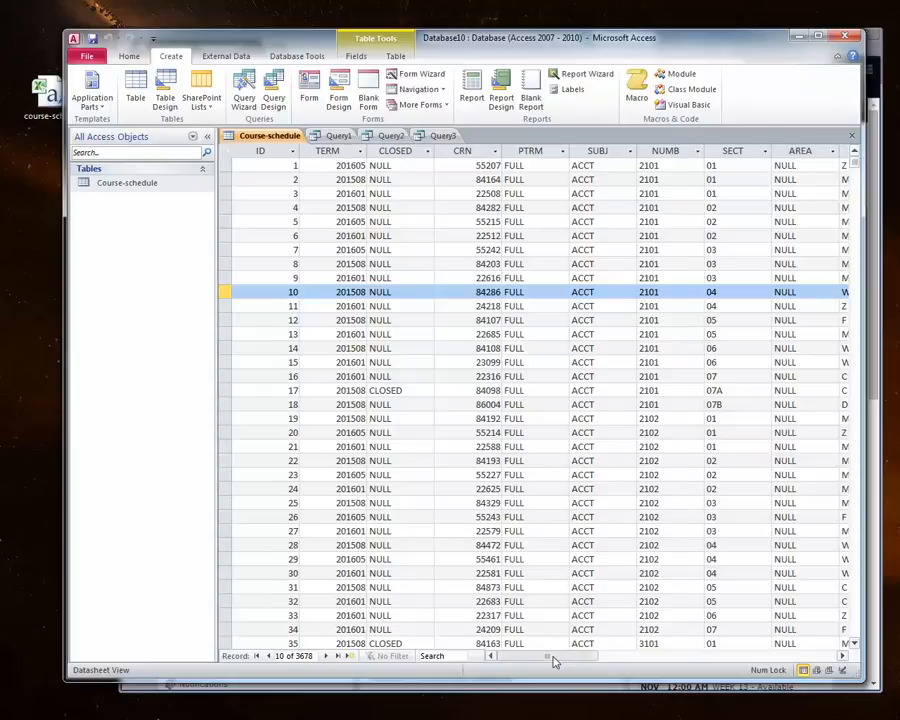
mouse_move(552, 658)
mouse_down()
mouse_move(759, 657)
mouse_move(530, 627)
mouse_move(546, 623)
mouse_move(577, 629)
mouse_move(579, 653)
mouse_move(545, 661)
mouse_move(713, 659)
mouse_move(540, 658)
mouse_up()
click(228, 215)
drag(228, 186, 228, 182)
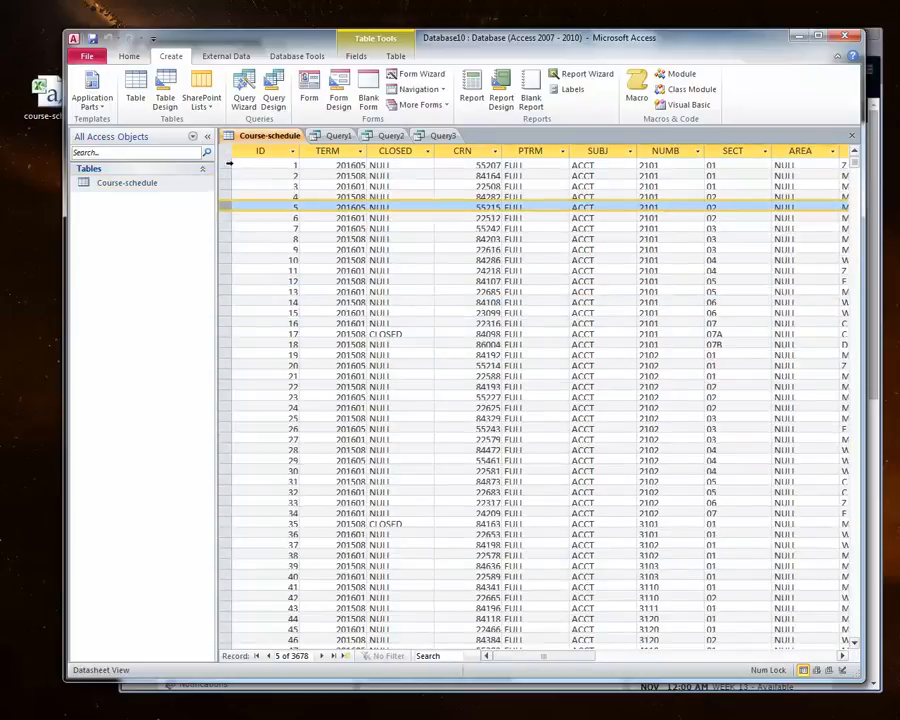
click(228, 163)
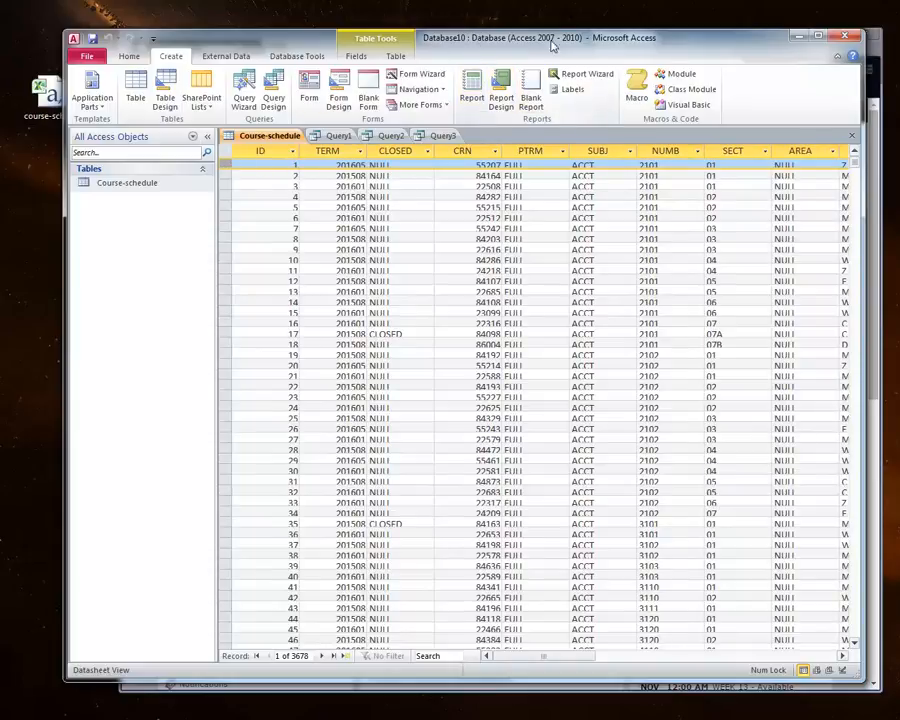
drag(536, 41, 536, 22)
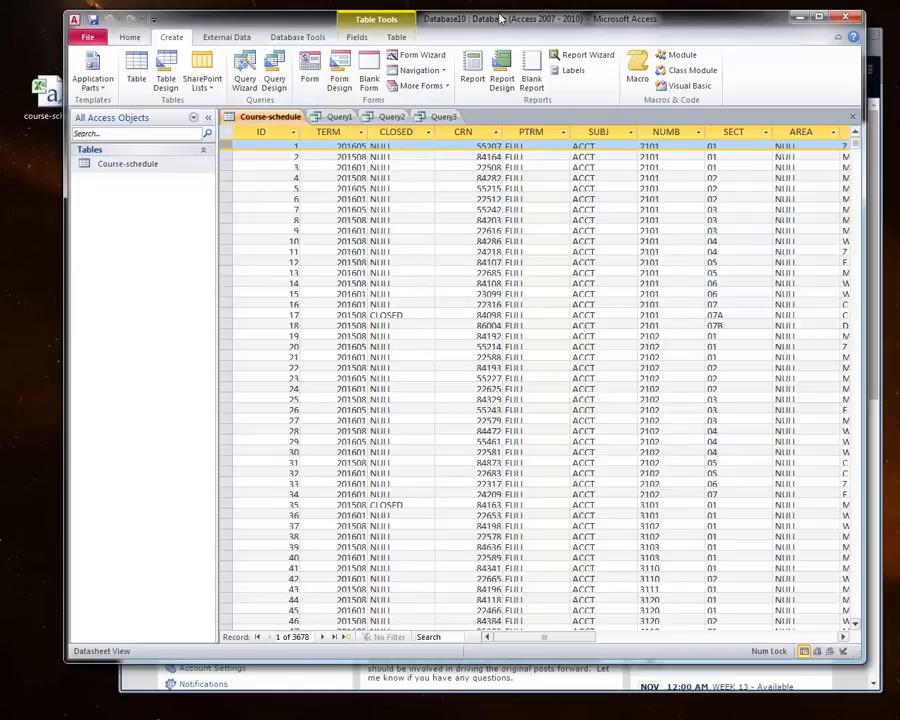
drag(498, 12, 498, 38)
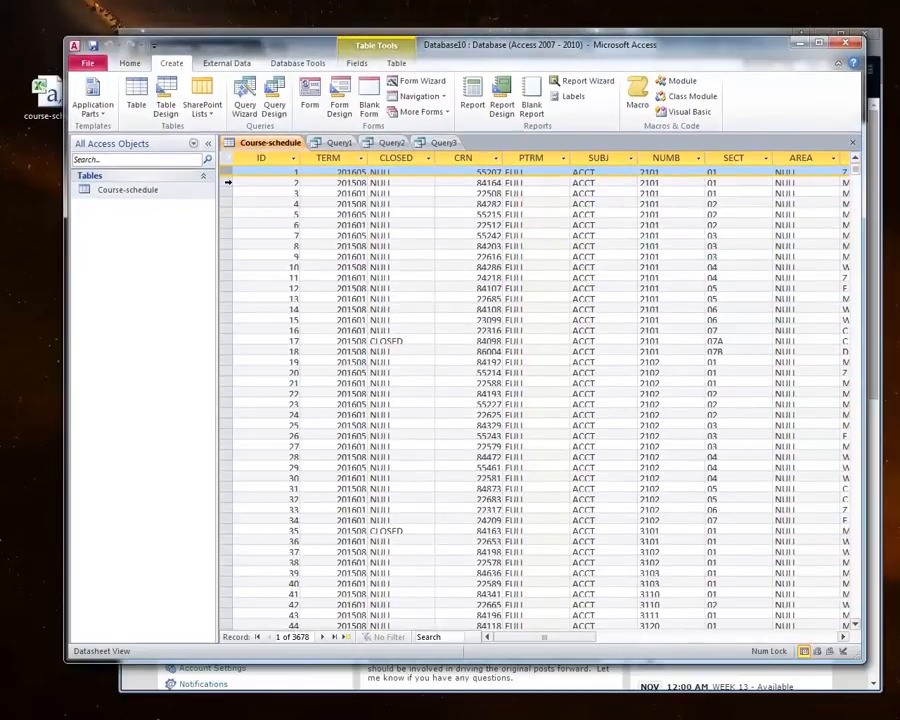
drag(225, 177, 229, 179)
scroll(408, 303, down, 17)
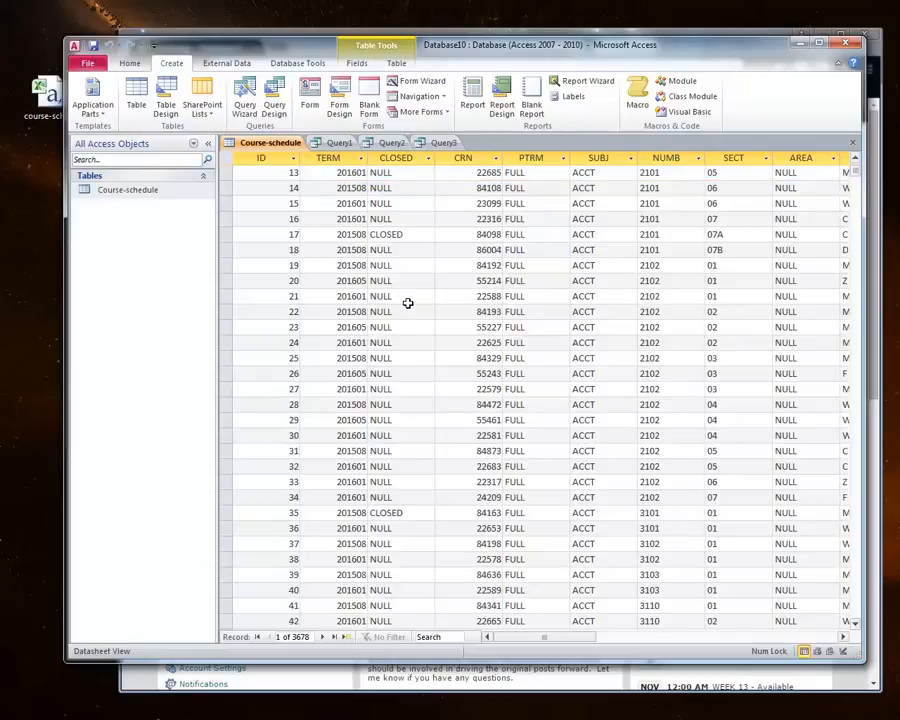
scroll(408, 303, down, 10)
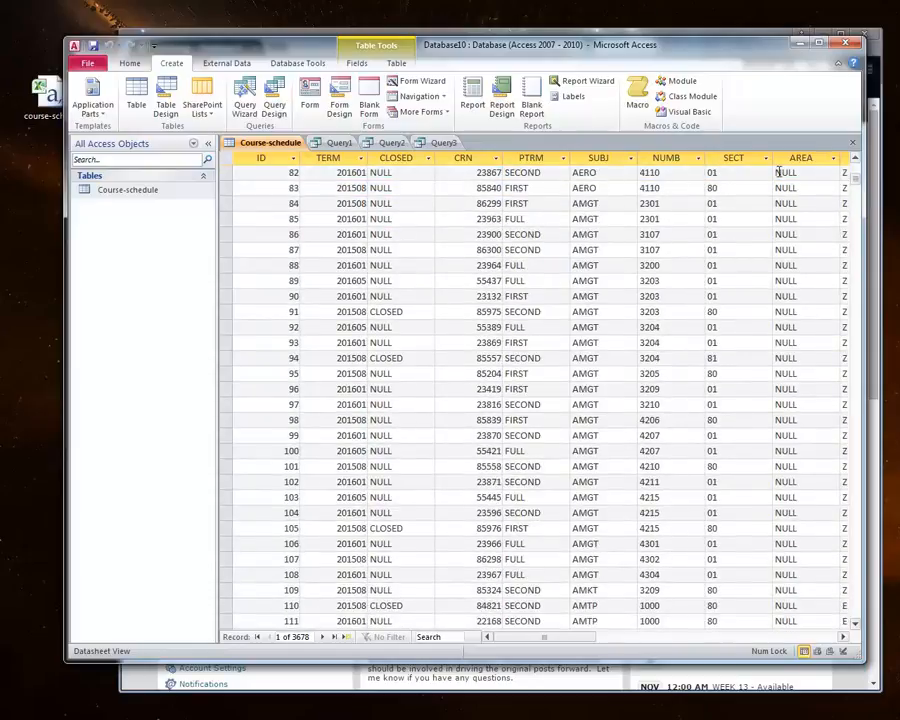
drag(855, 180, 840, 538)
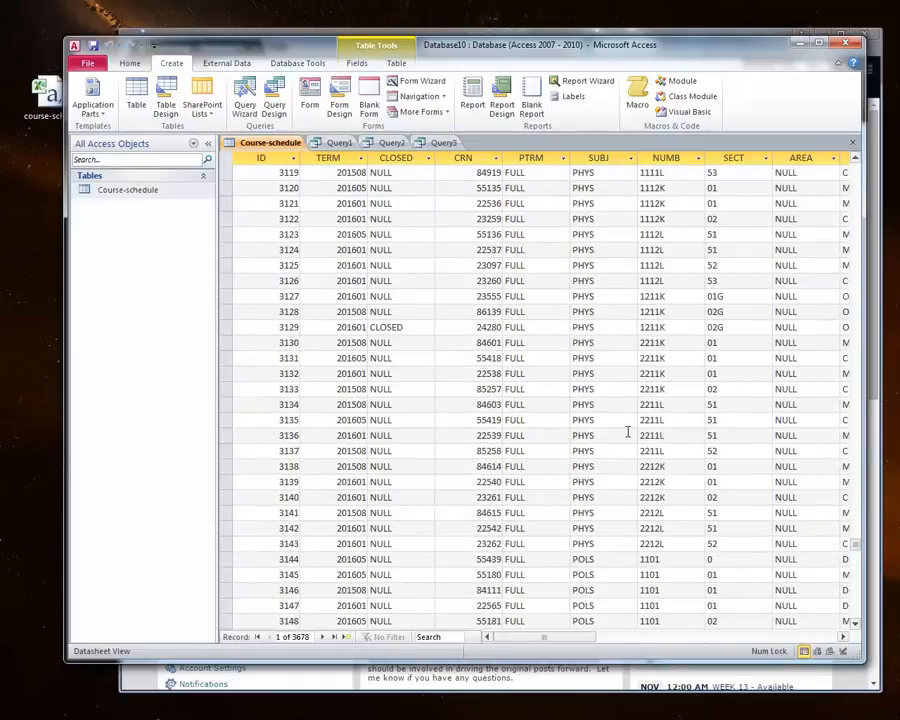